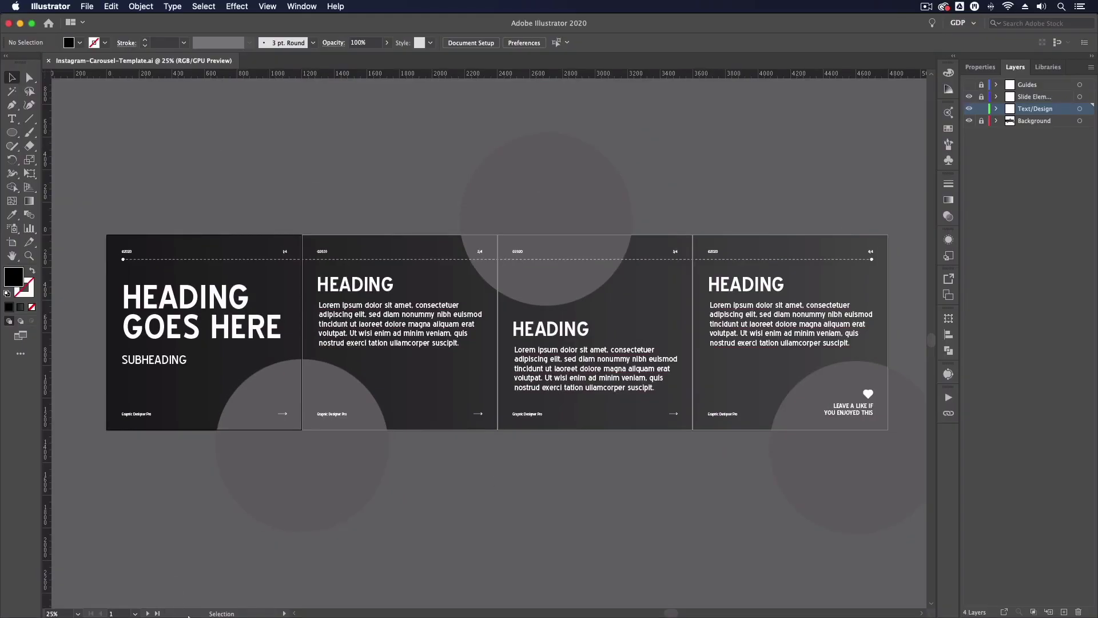
- Switch to the web browser and look up the recommended Instagram feed image size on SocialSizes.io
left_click(115, 602)
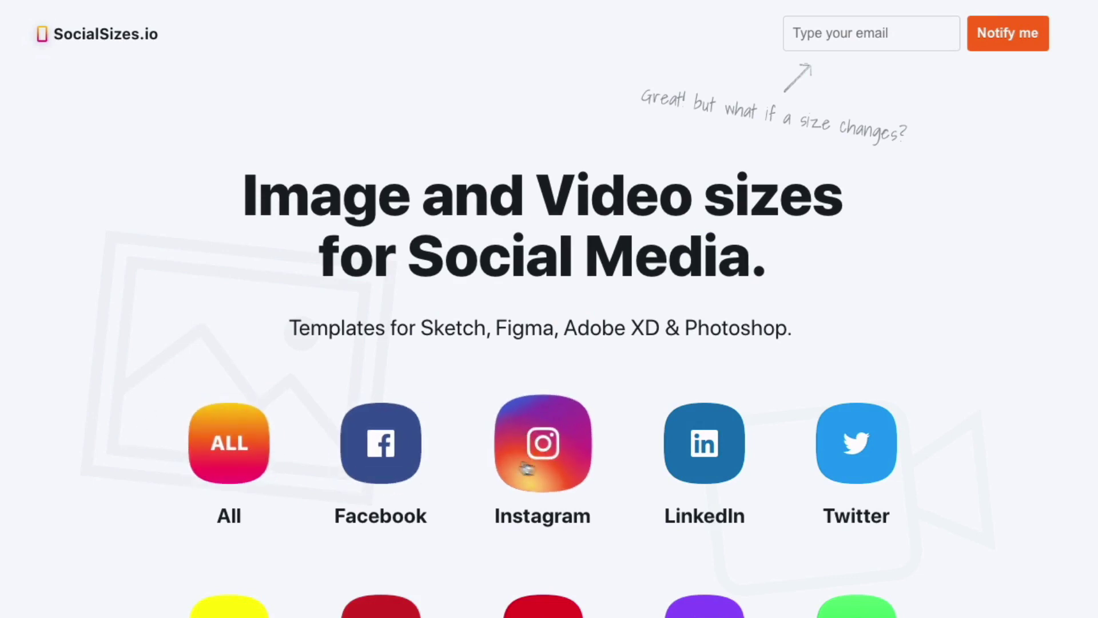
left_click(543, 416)
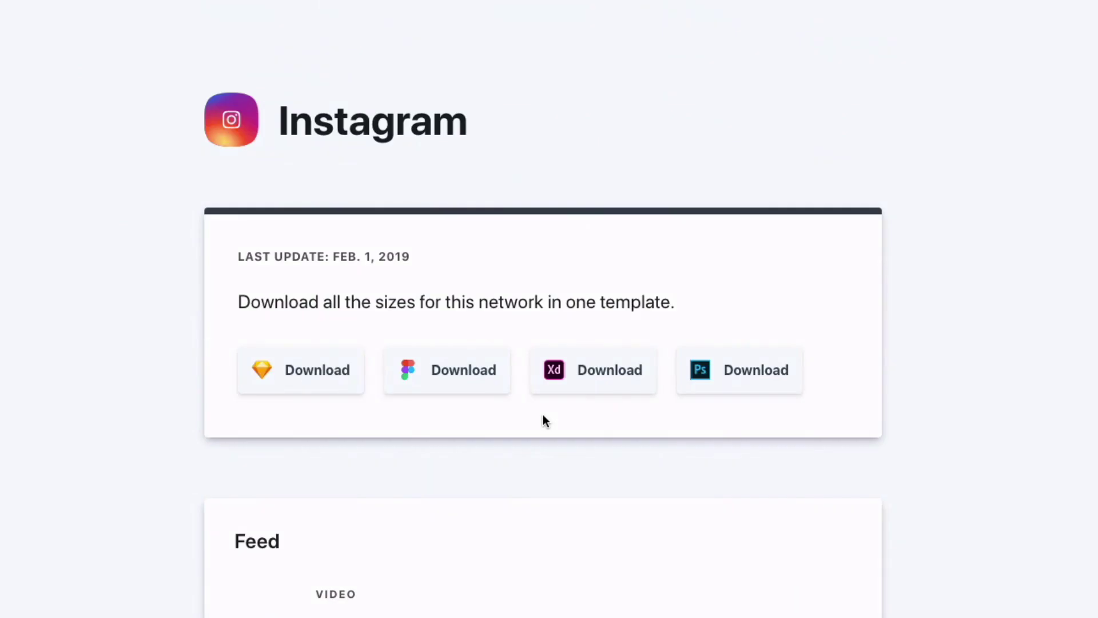
scroll(170, 462, "down", 3)
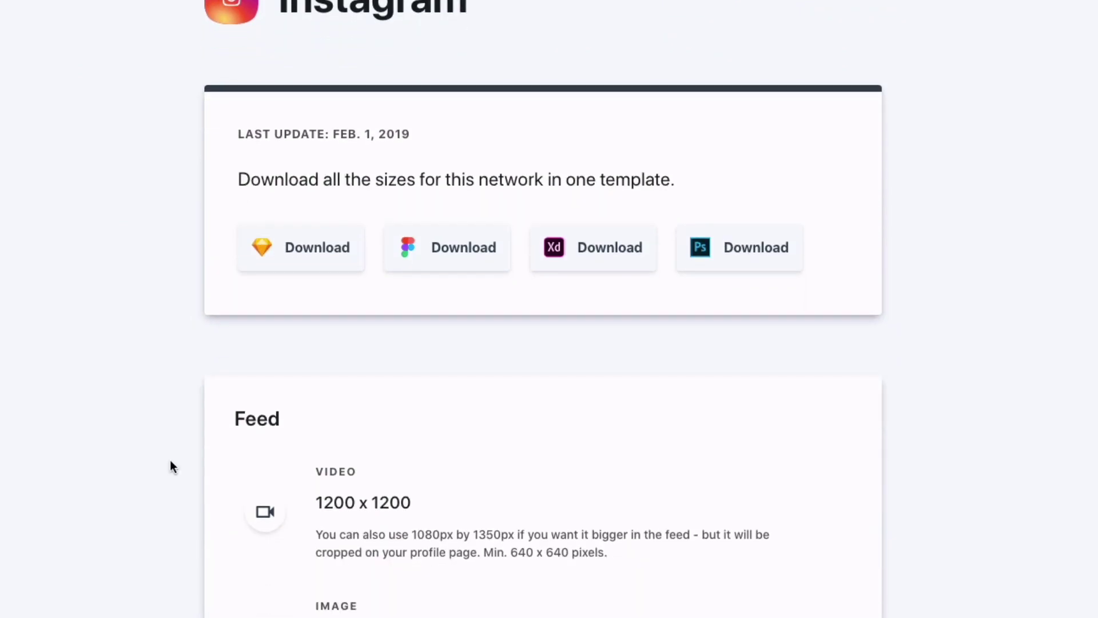
scroll(170, 462, "down", 3)
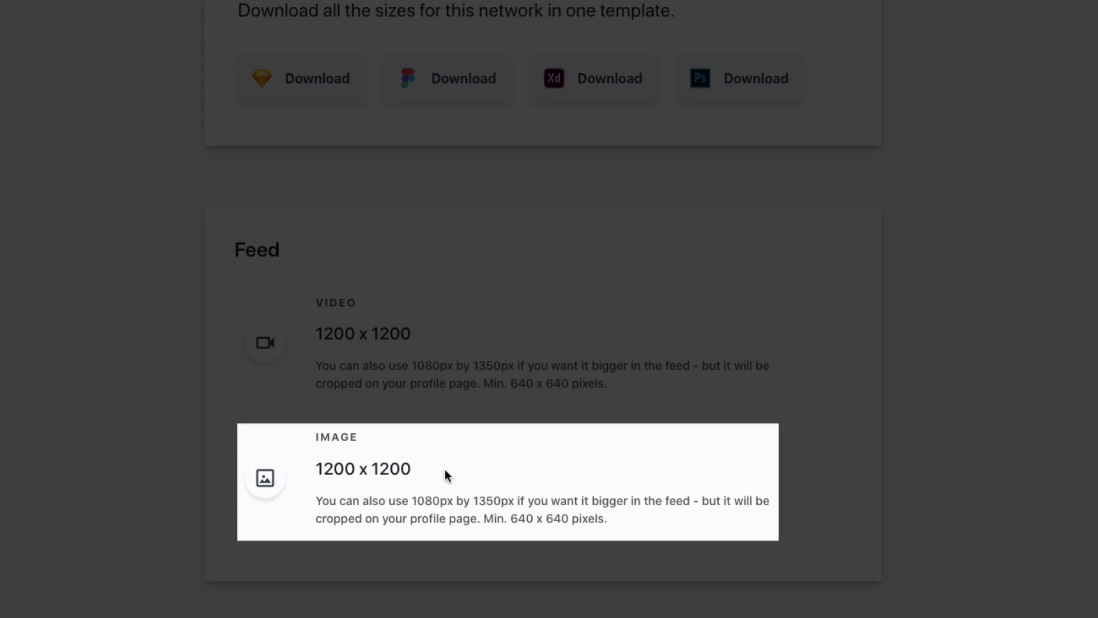
scroll(473, 469, "down", 1)
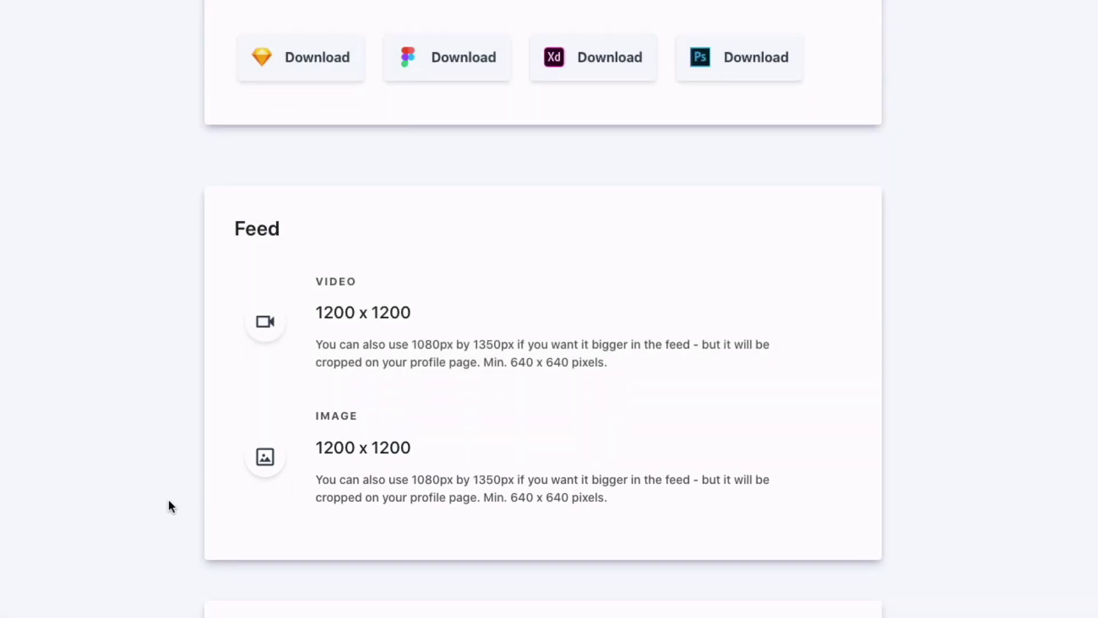
- Switch back to Illustrator and create a new Web document 1200 px wide and 1200 px high
left_click(273, 600)
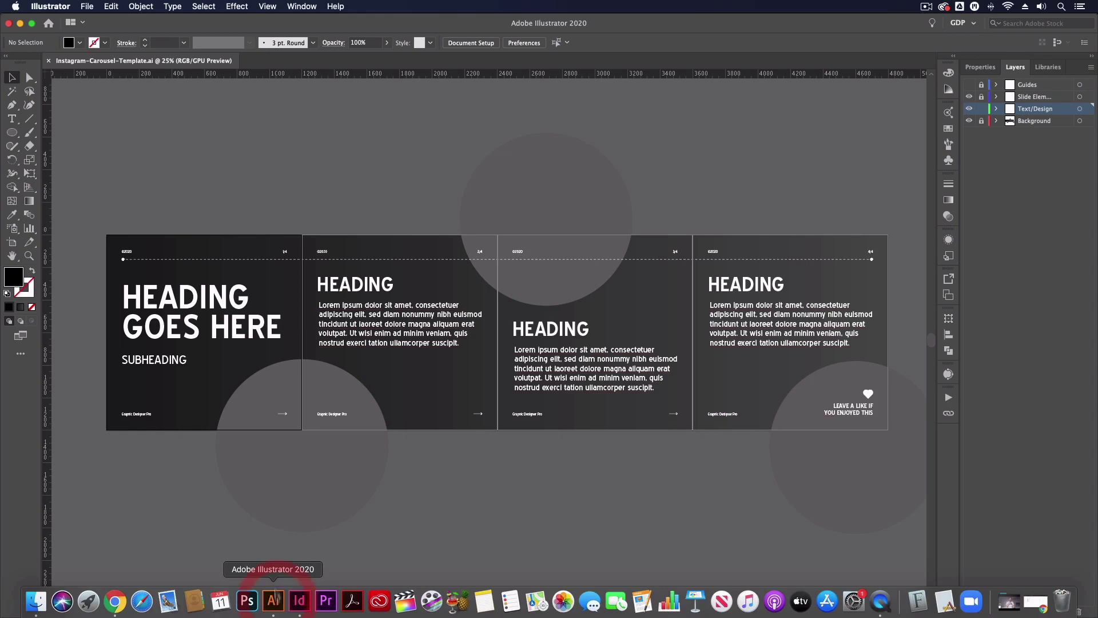
left_click(233, 170)
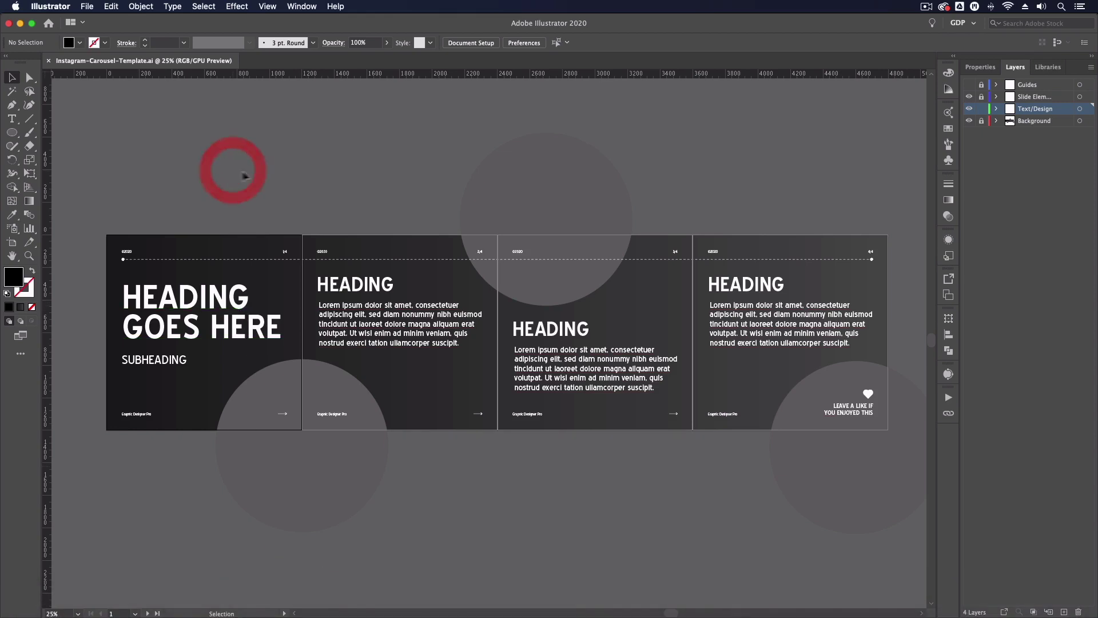
left_click(139, 10)
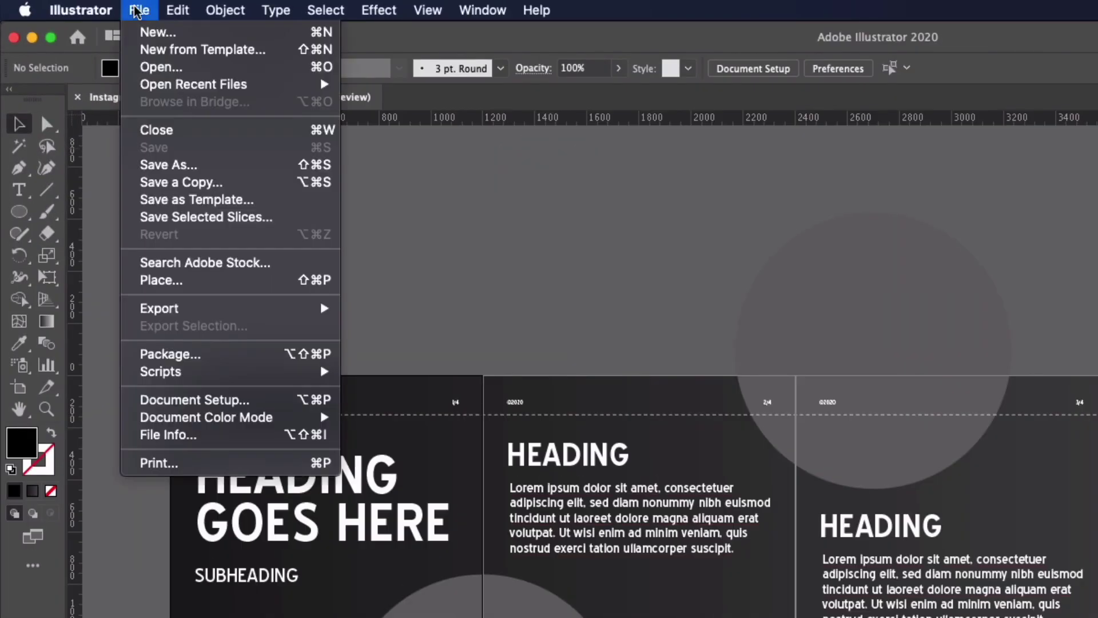
left_click(142, 33)
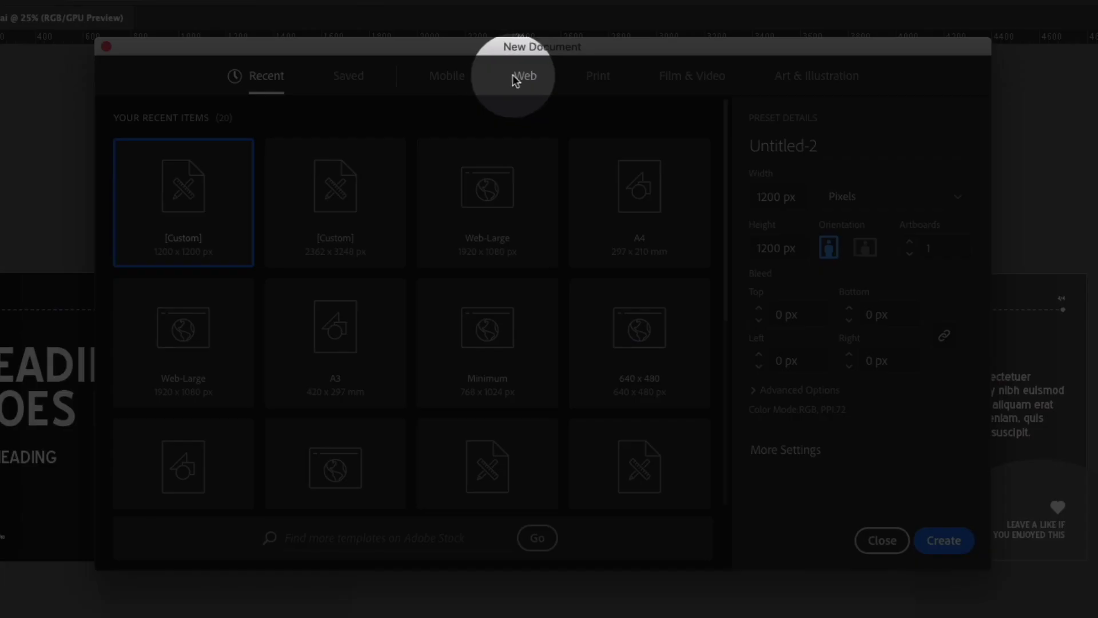
left_click(516, 80)
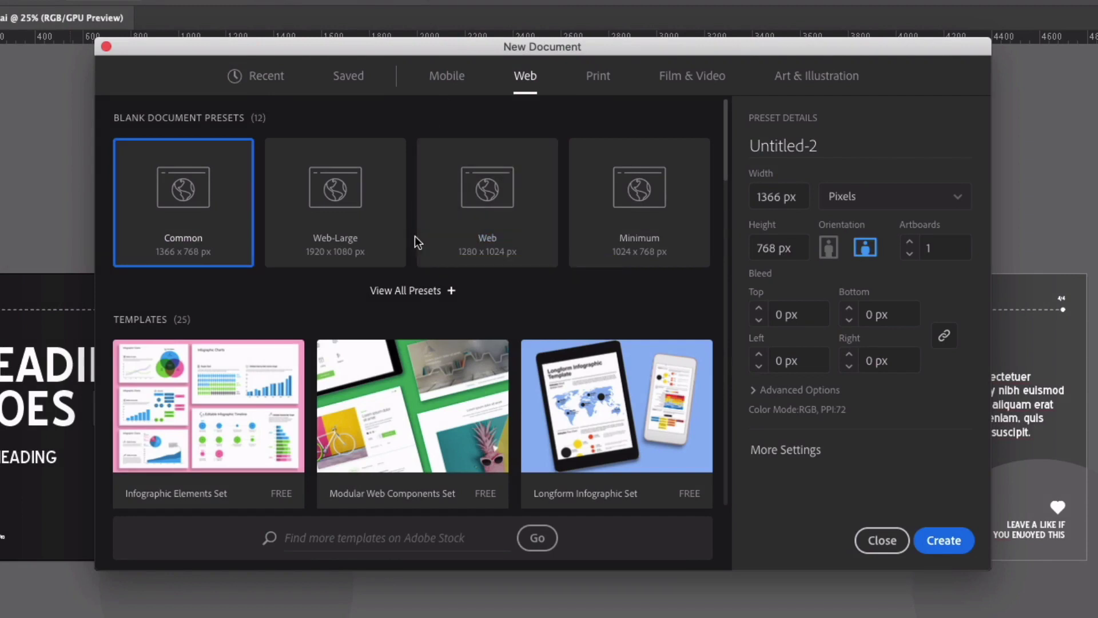
left_click(767, 197)
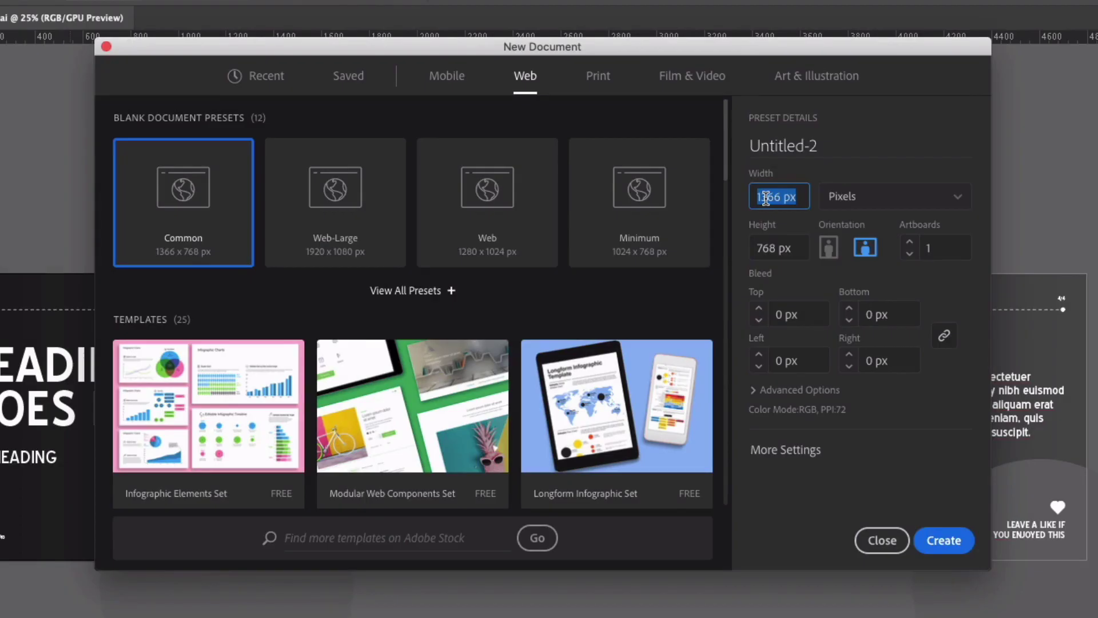
type("1200")
left_click(767, 247)
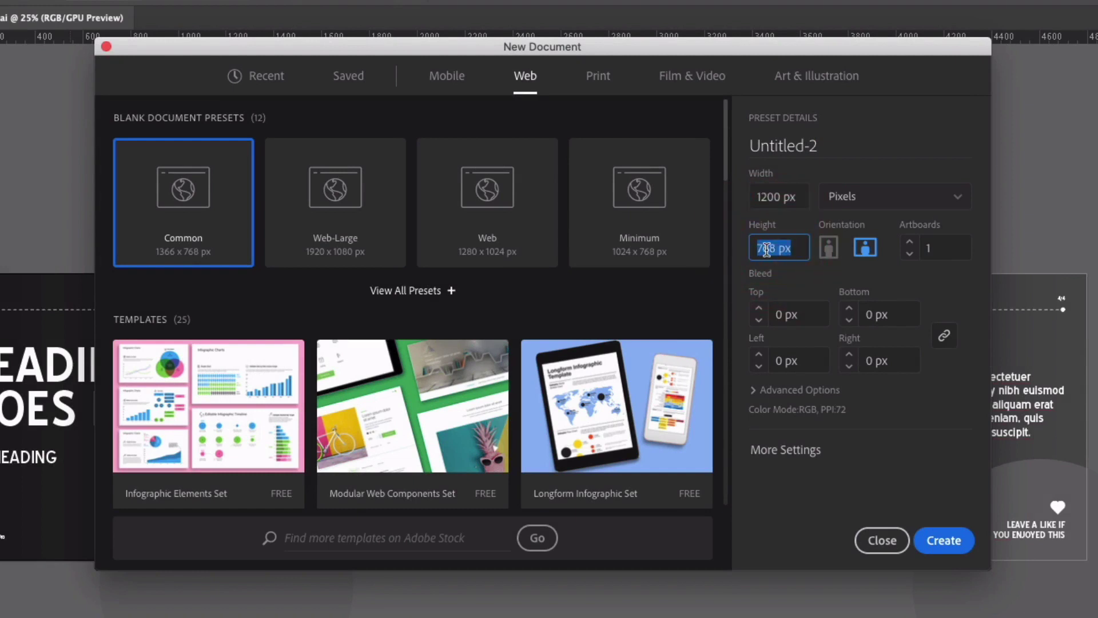
type("1200")
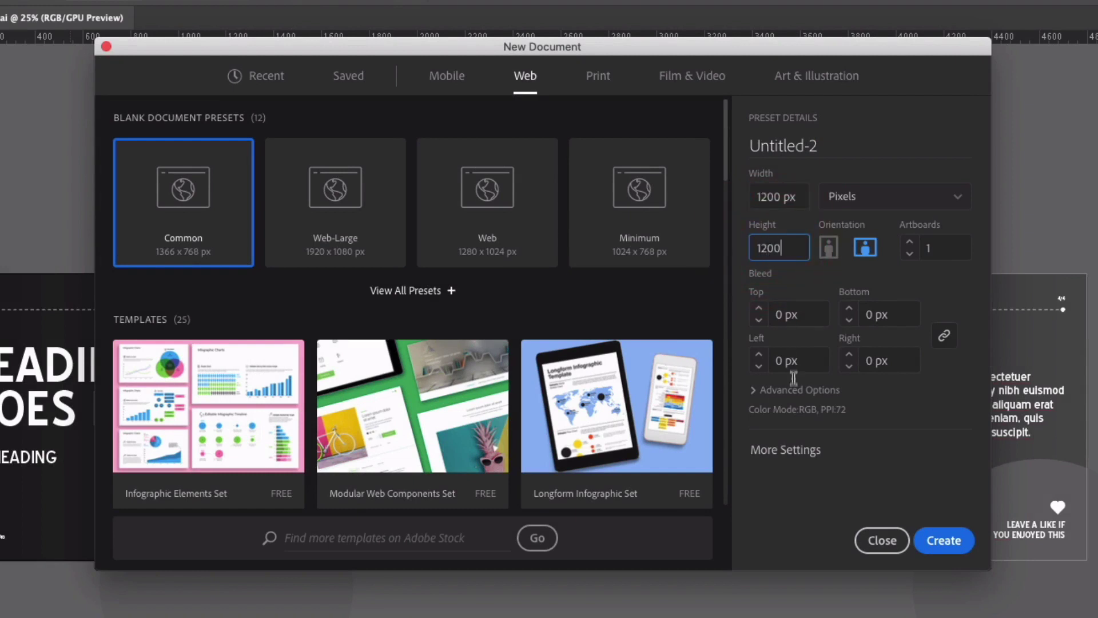
left_click(937, 539)
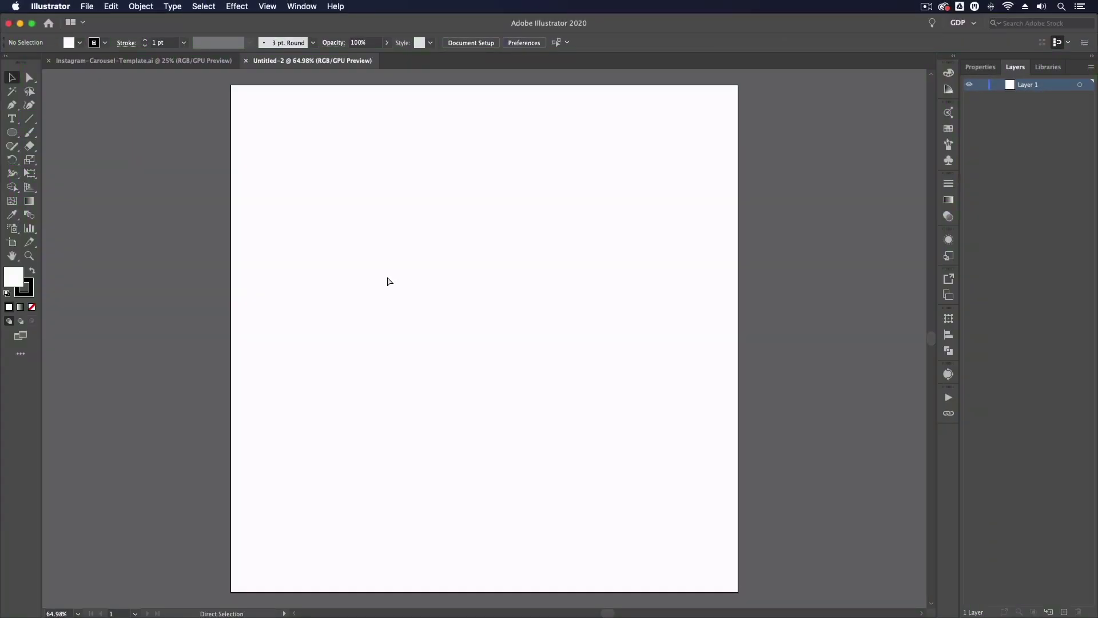
- Turn off aligning art to the pixel grid and save the document as Instragram-Carousel-Template.ai
key("super+minus")
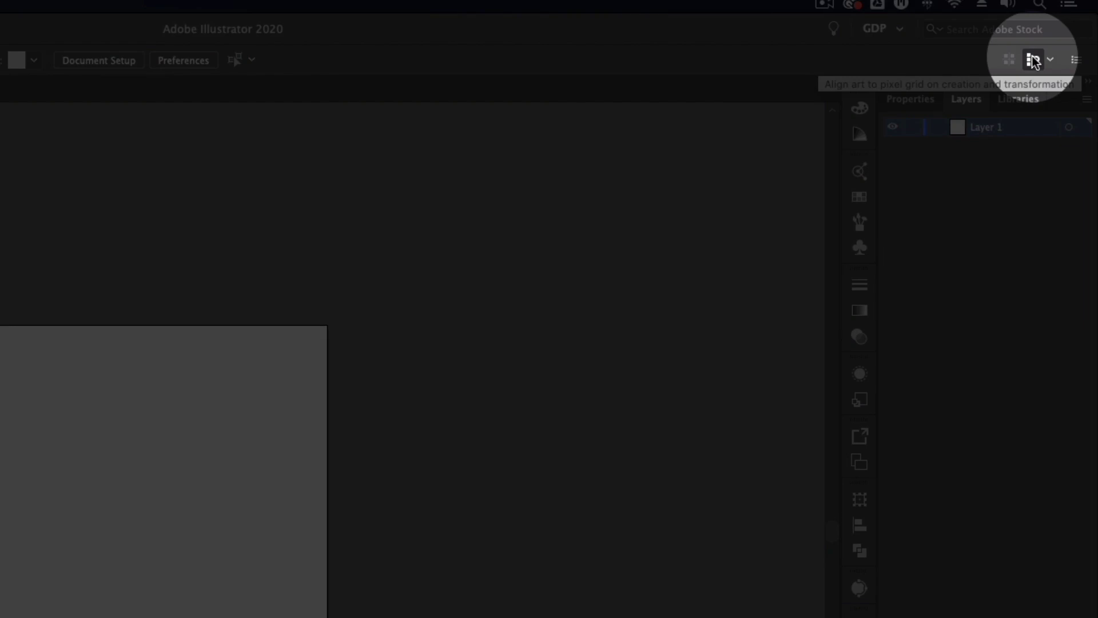
left_click(1035, 60)
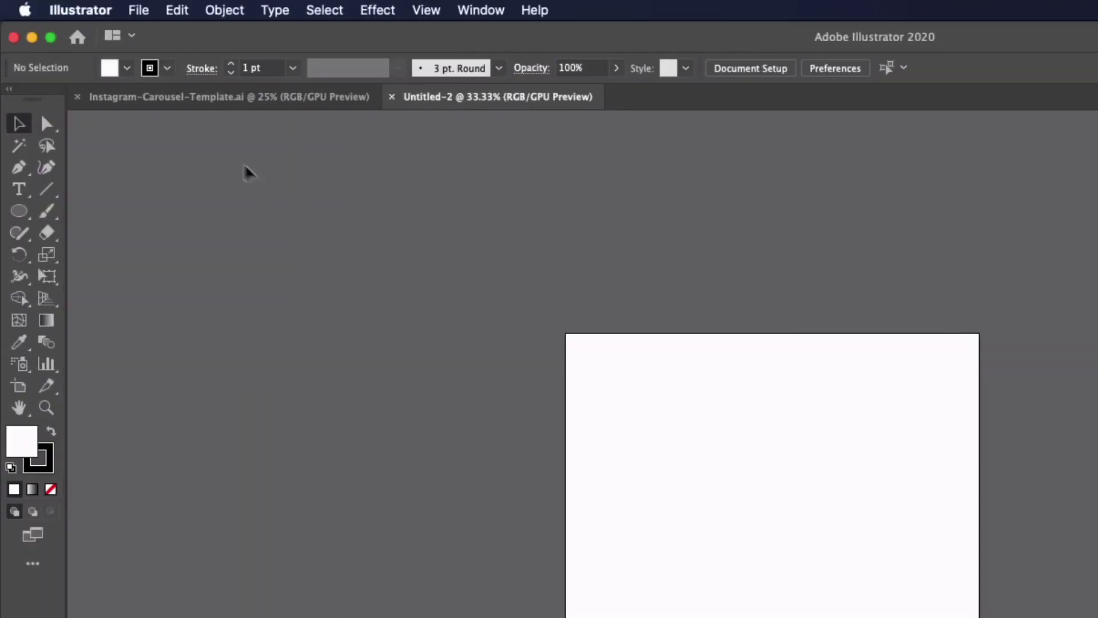
left_click(139, 10)
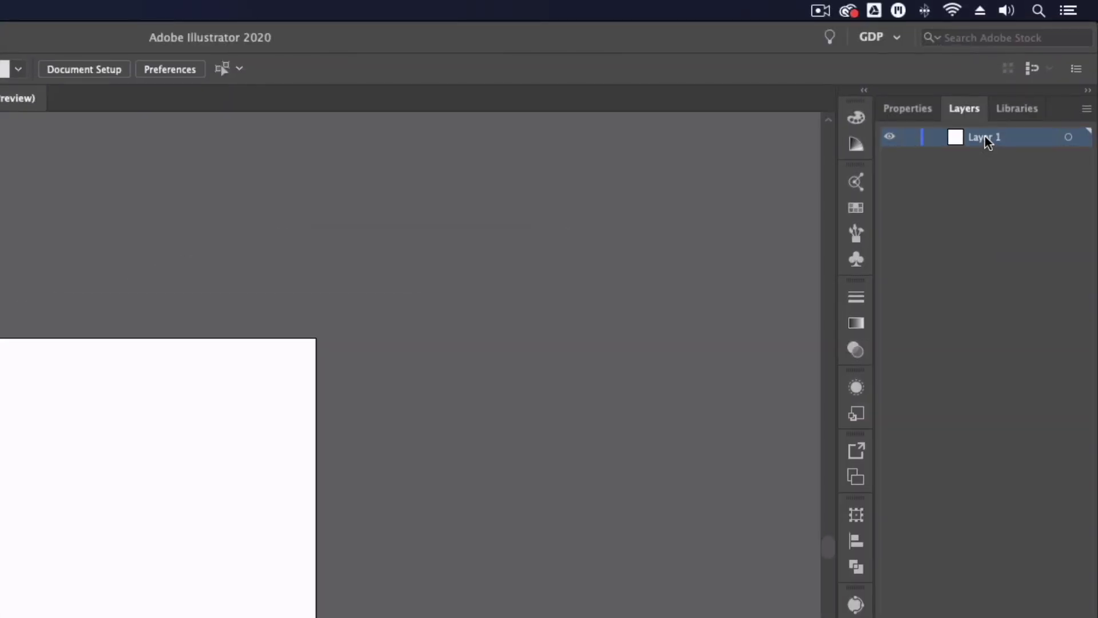
- Rename Layer 1 as Guides
double_click(988, 142)
type("C")
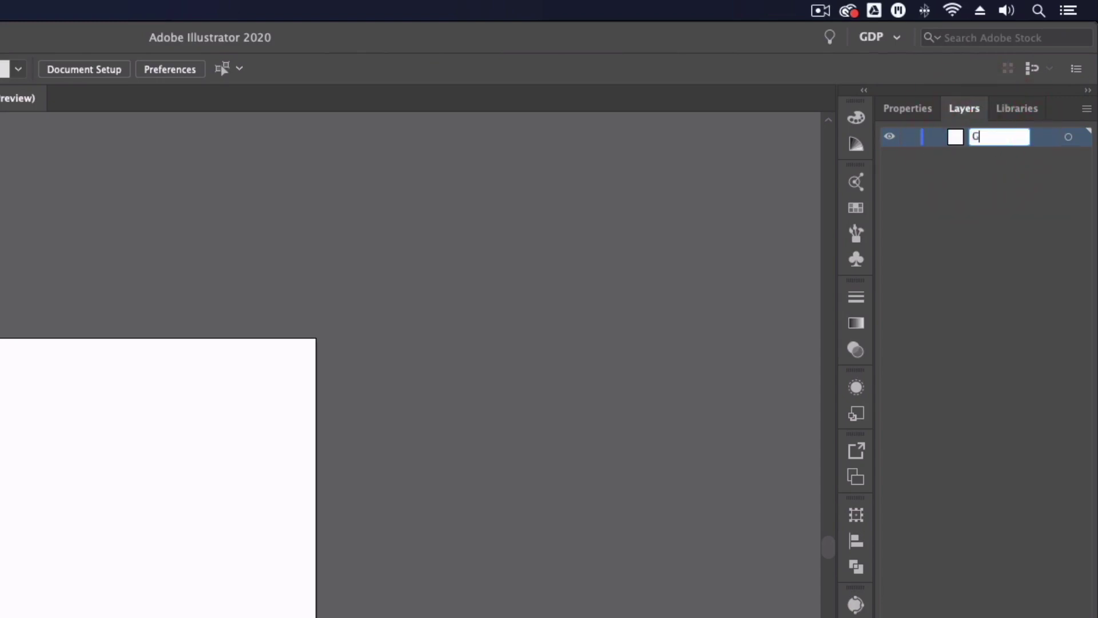
type("uides")
key("Return")
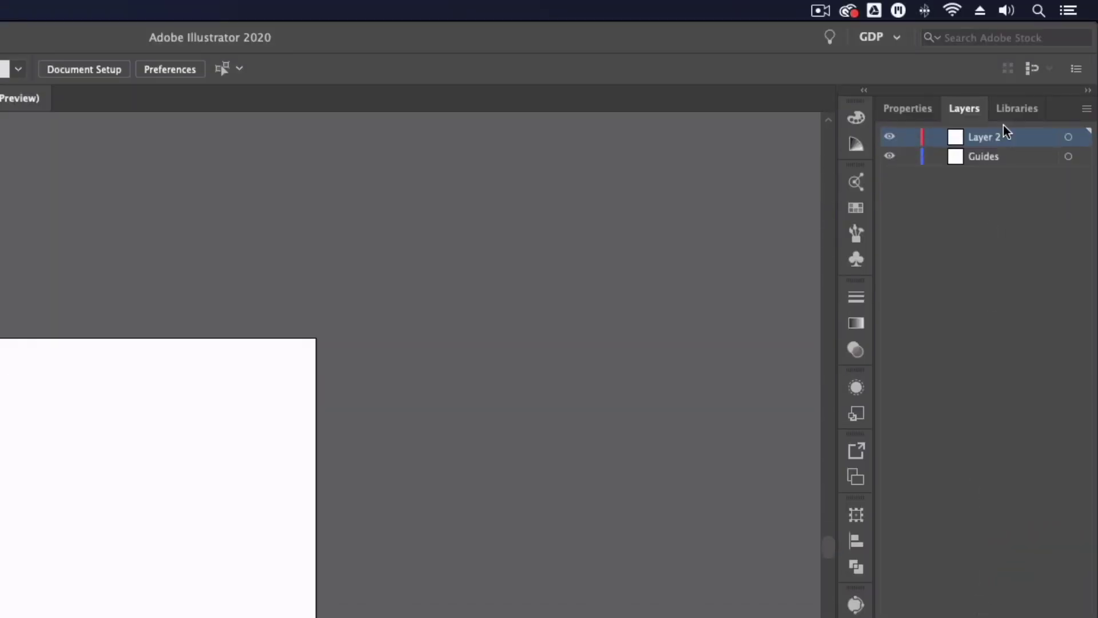
- Name the new layer above Guides Background
left_click(995, 140)
double_click(994, 139)
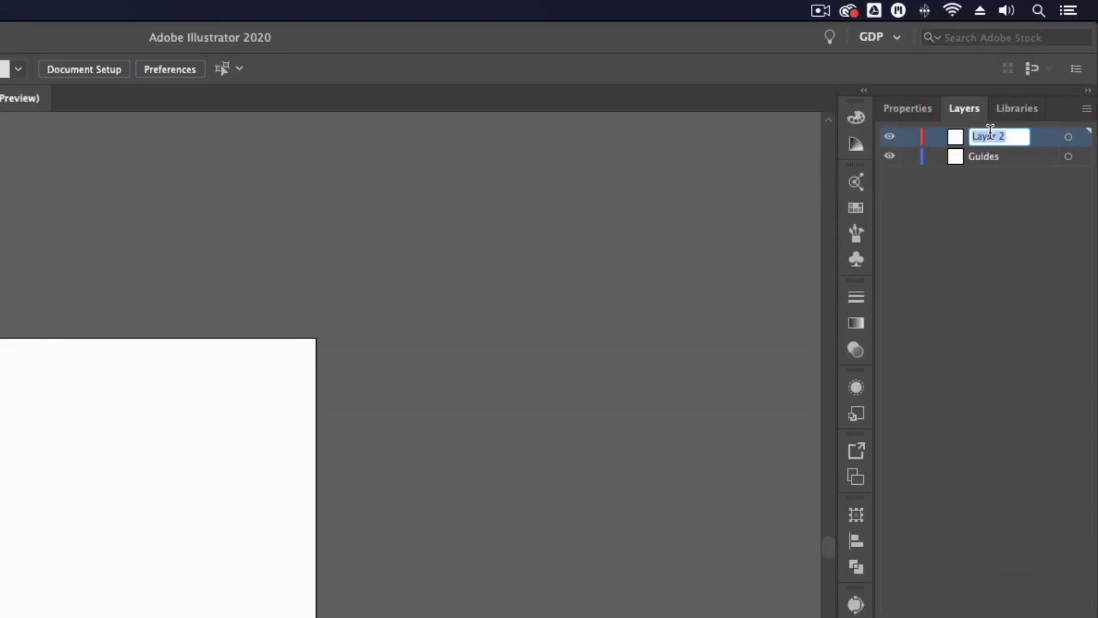
type("Background")
key("Return")
- Add another layer above Background and name it Text/Design
key("super+l")
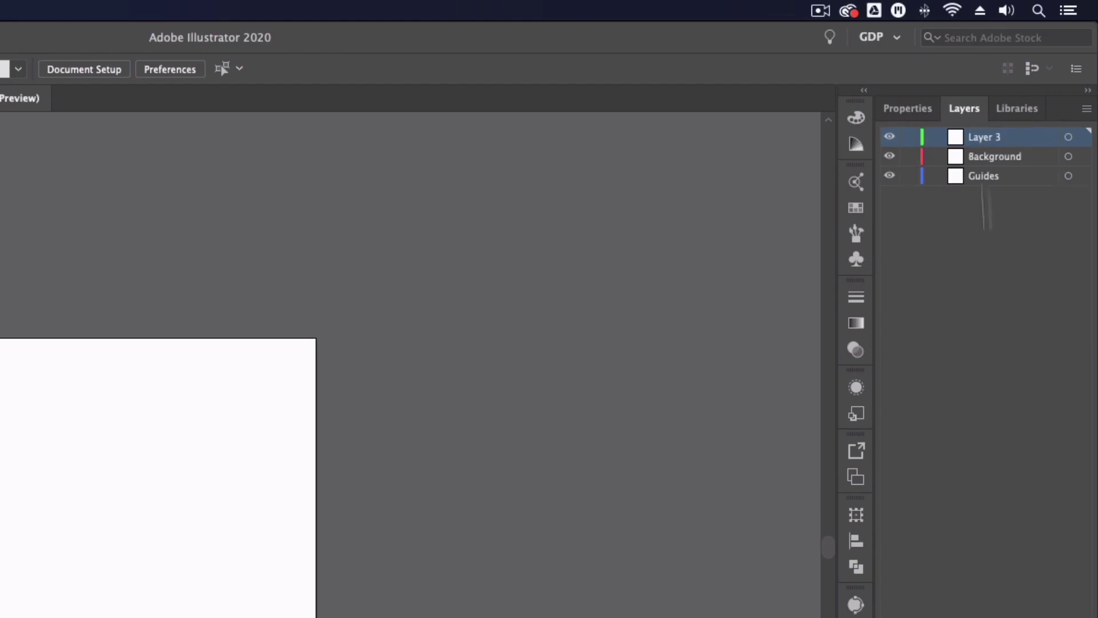
double_click(985, 142)
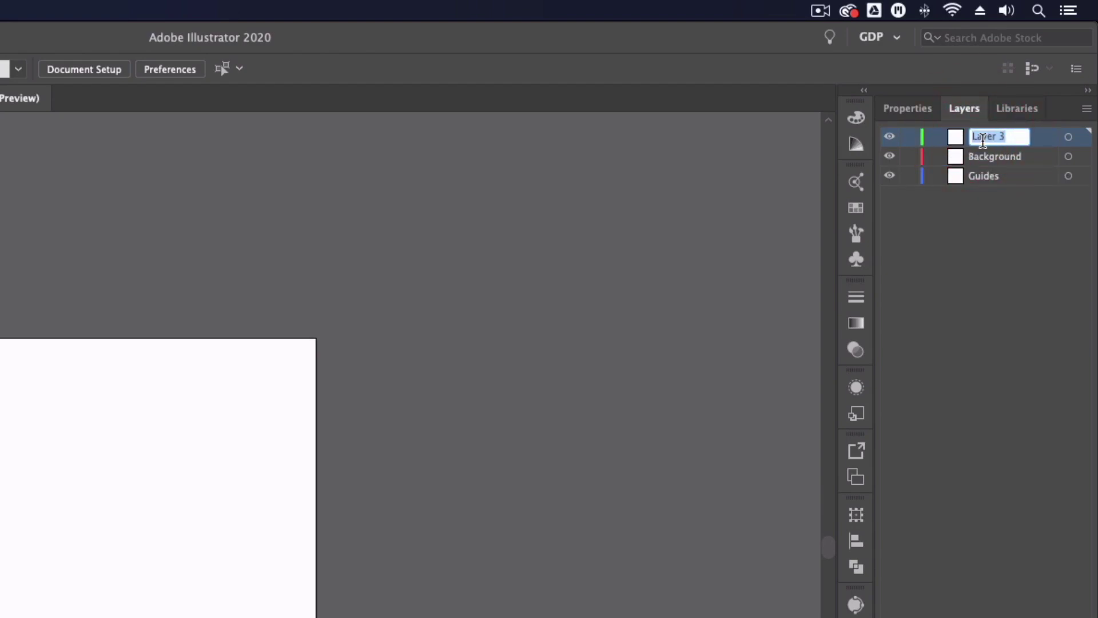
type("Text/Design")
left_click(998, 221)
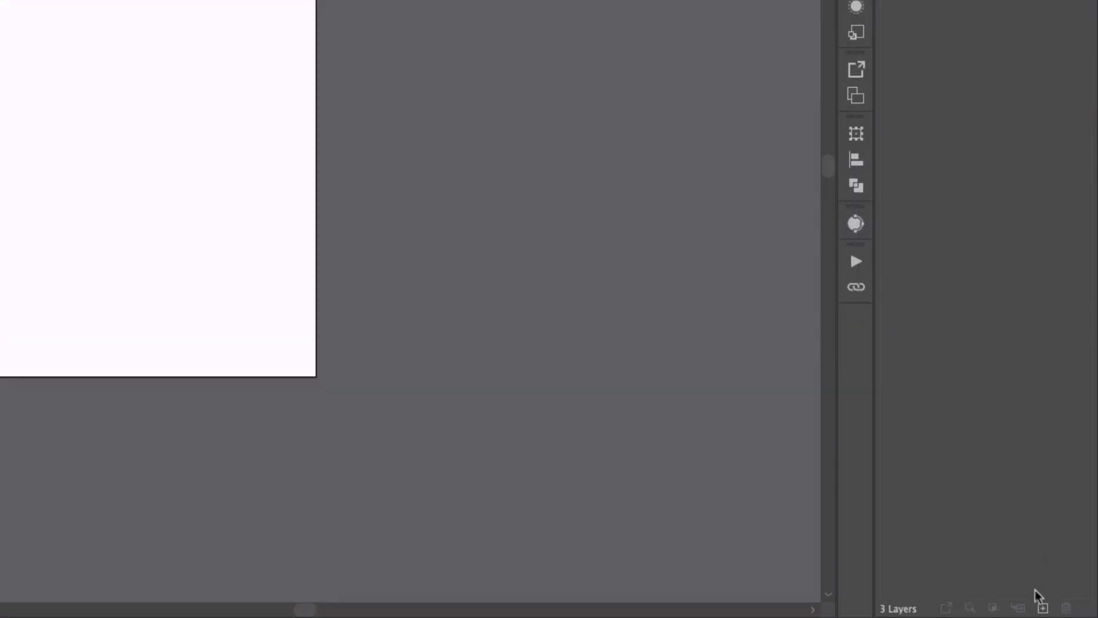
- Add a layer named Slide Elements and move the Guides layer to the top of the layer stack
left_click(1038, 607)
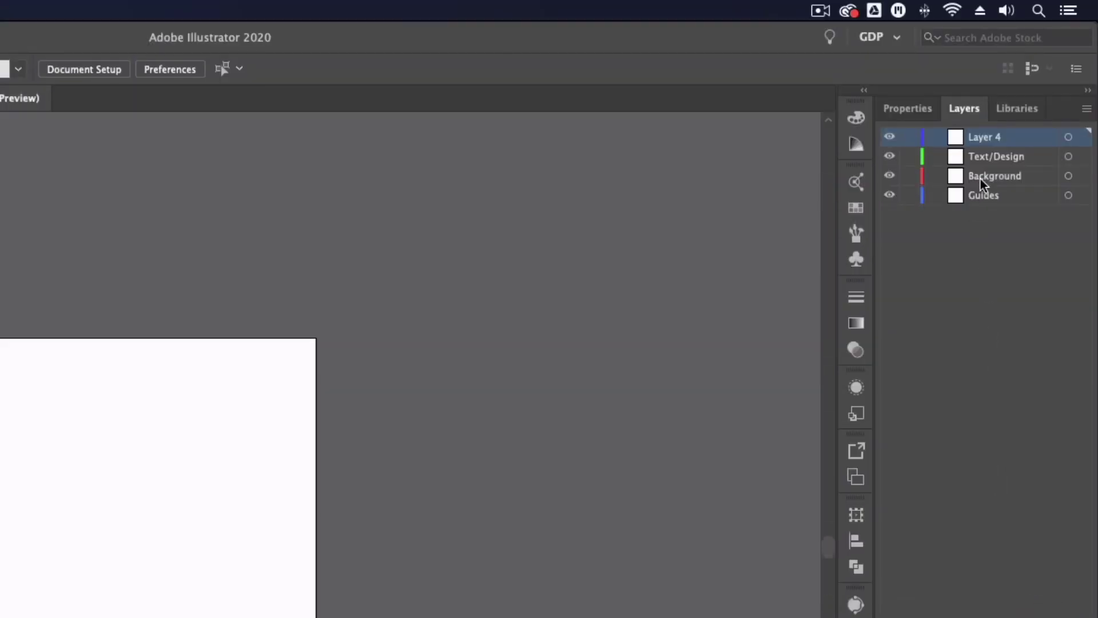
double_click(986, 140)
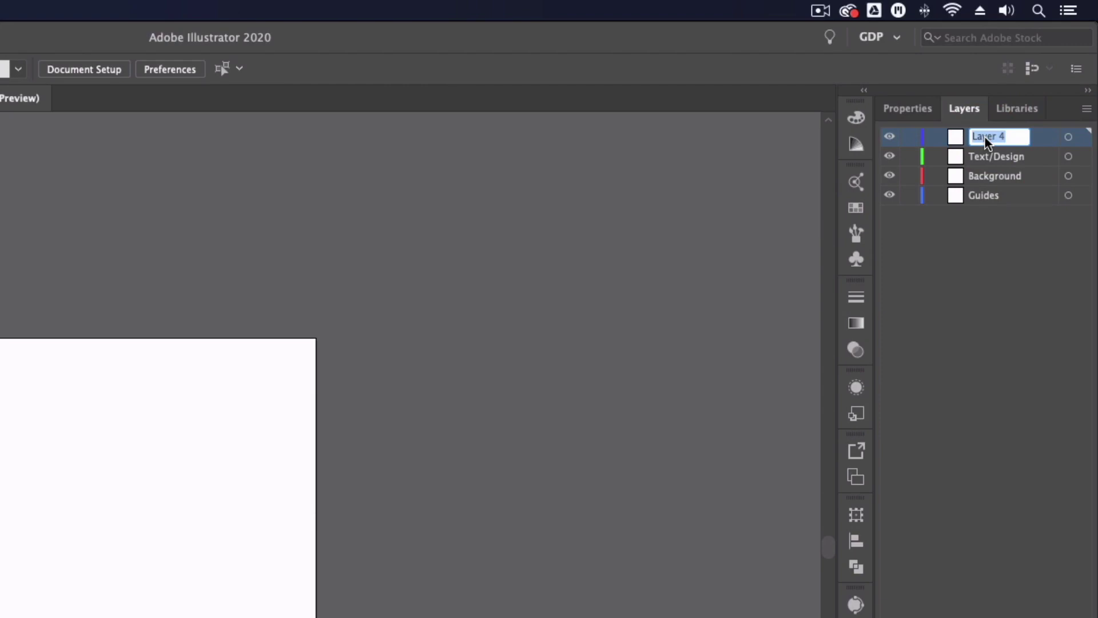
type("Slide ")
type("Elements")
left_click(1007, 238)
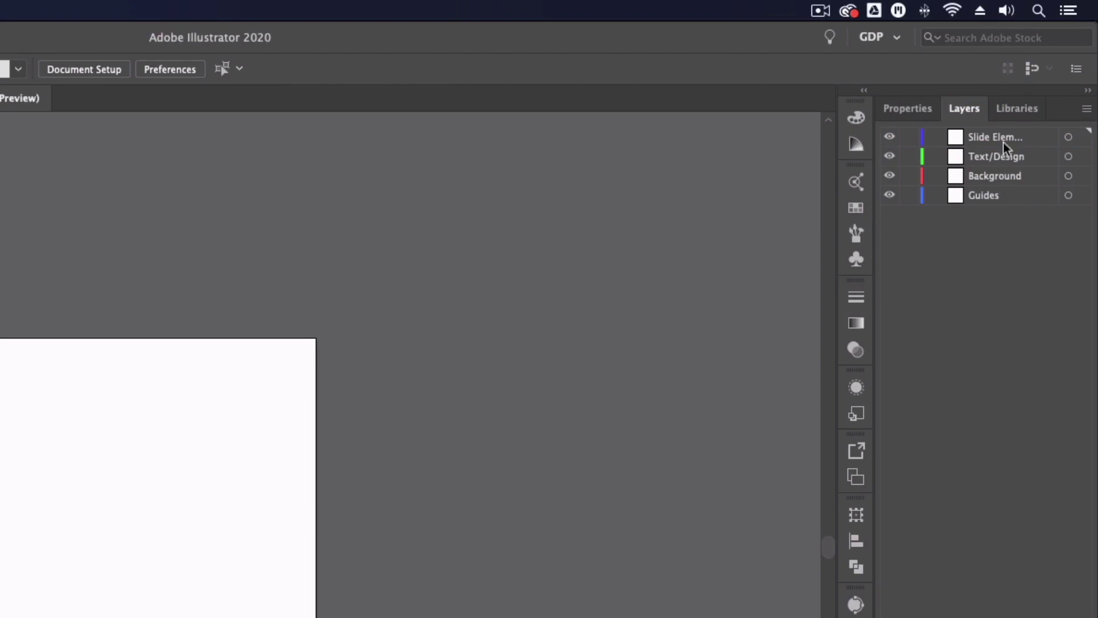
left_click(1006, 195)
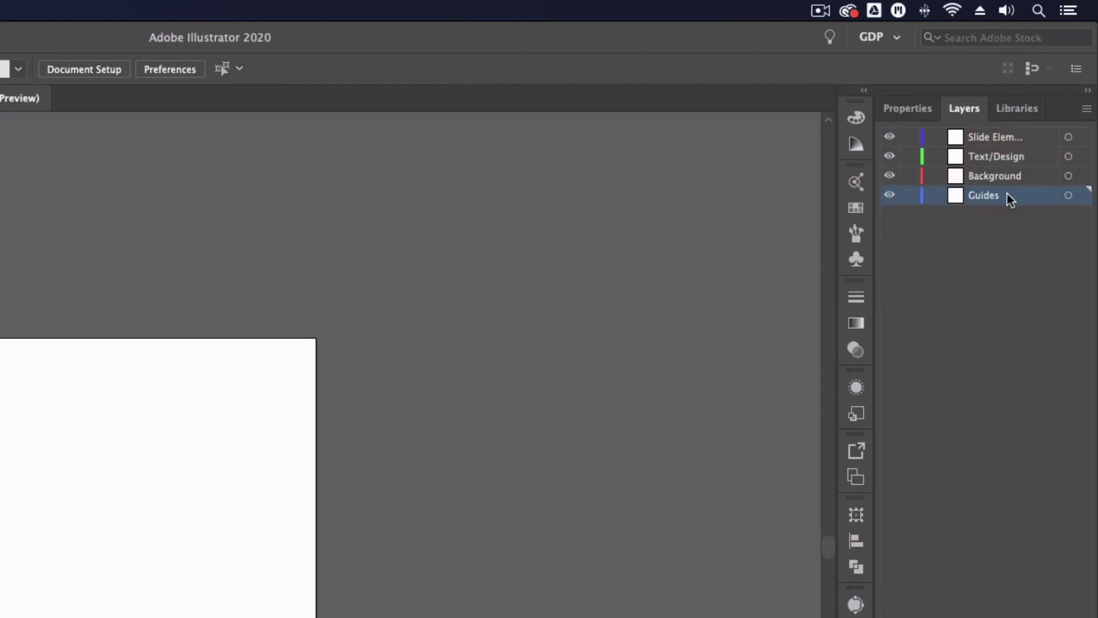
left_click_drag(1007, 198, 1003, 133)
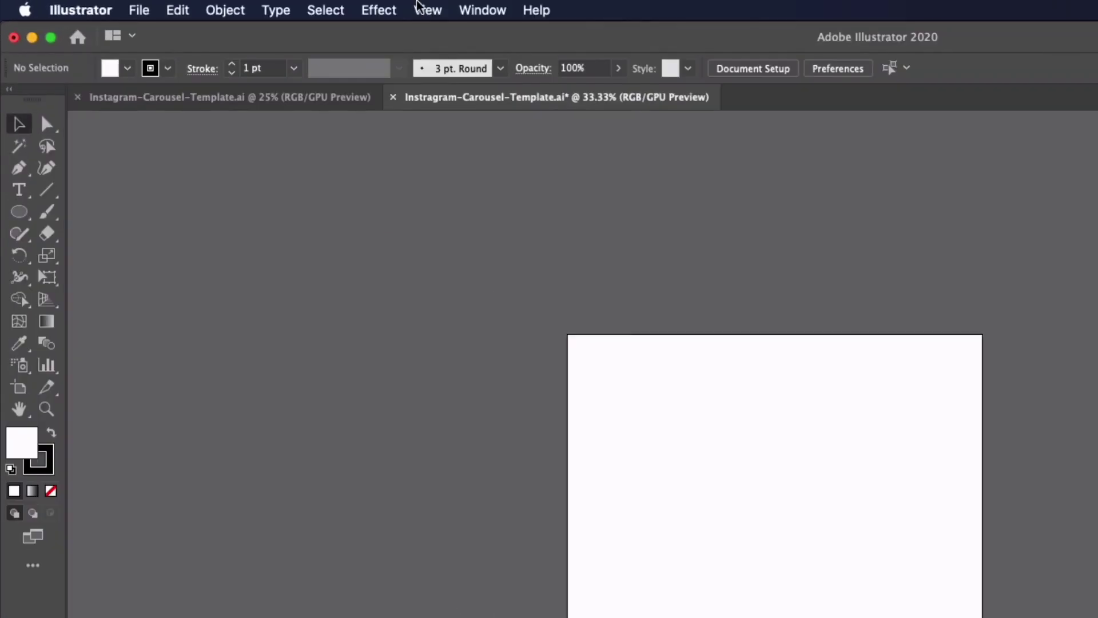
- Show the rulers around the document
left_click(267, 6)
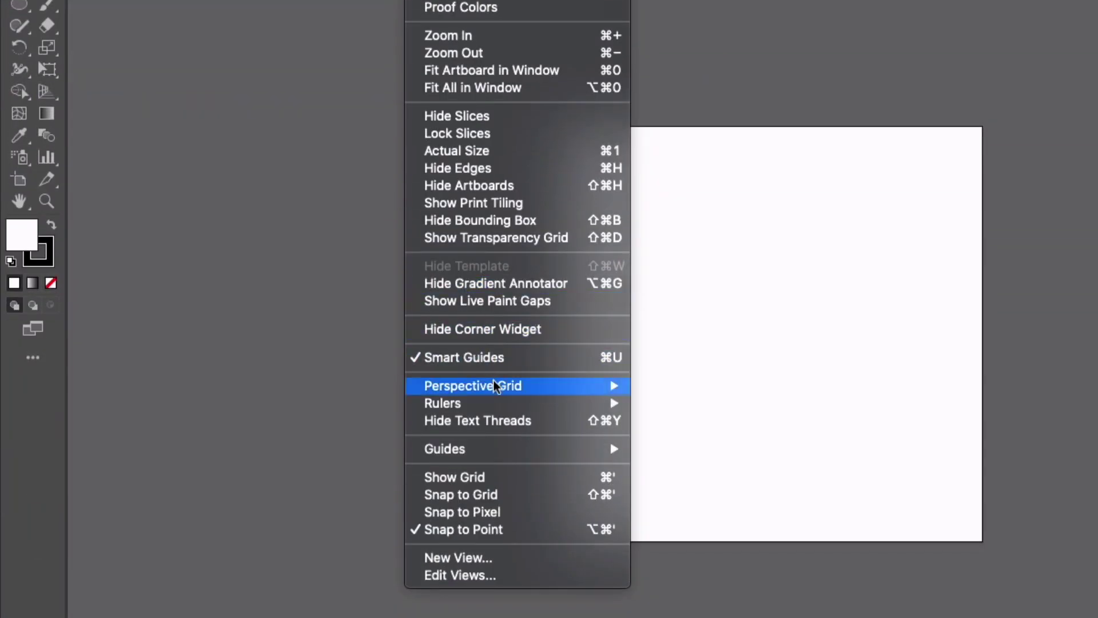
mouse_move(495, 612)
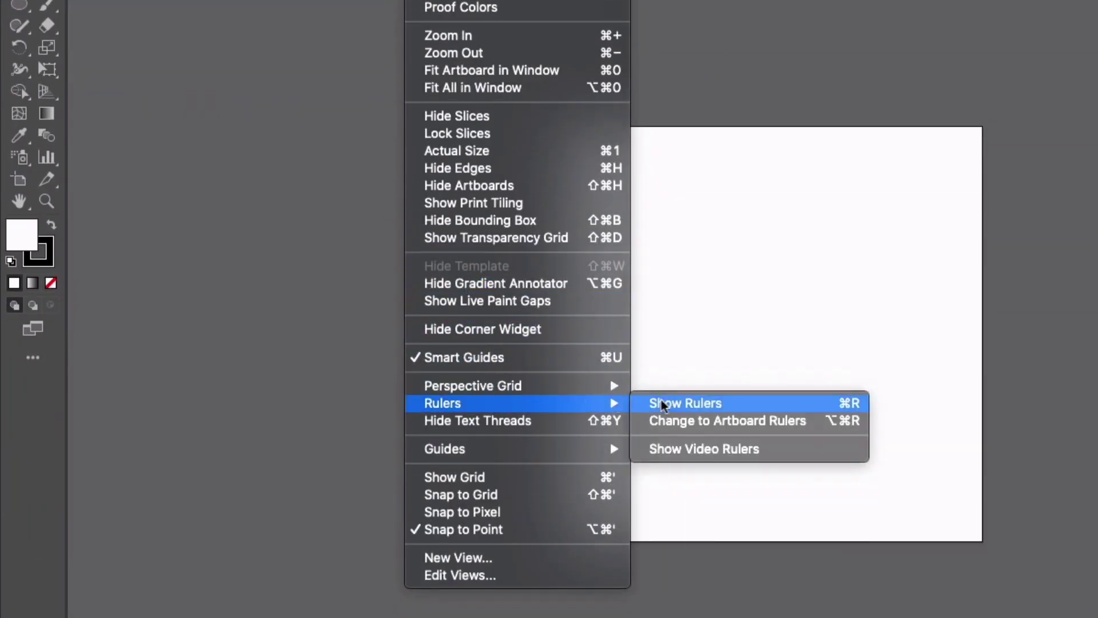
left_click(756, 404)
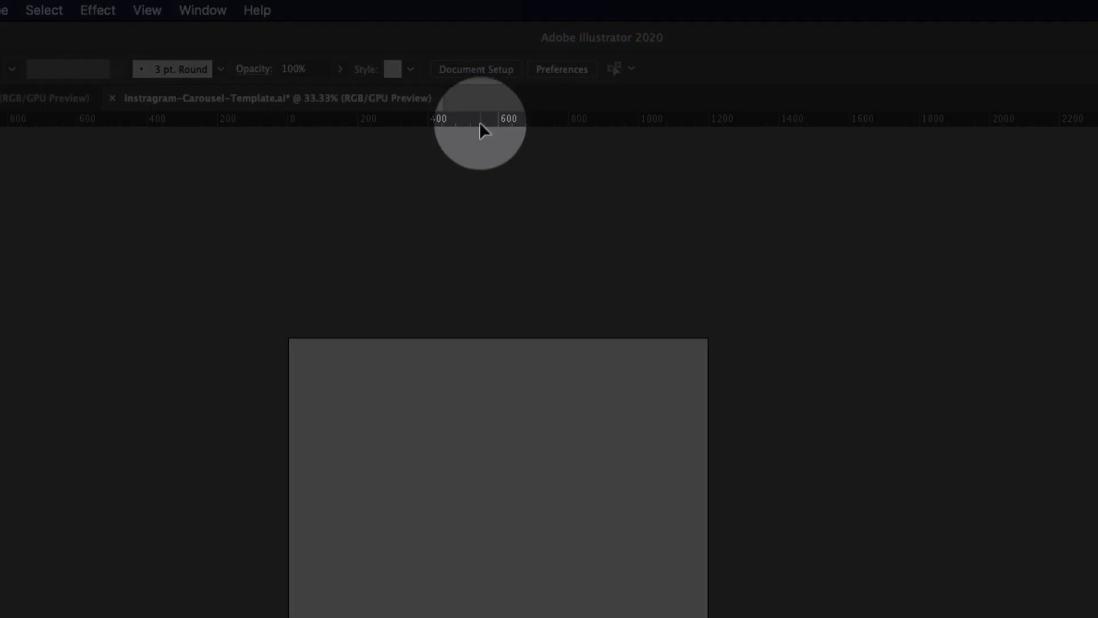
- Place a horizontal guide about 370 px below the artboard's upper edge and a vertical guide at about X 617 px
left_click_drag(479, 122, 477, 468)
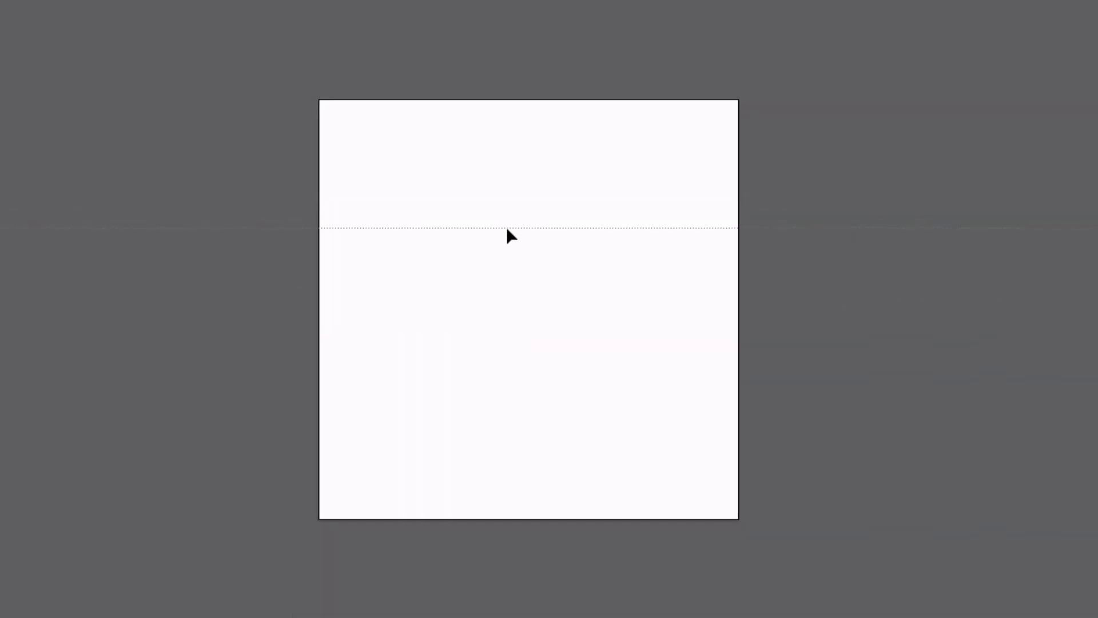
left_click_drag(506, 228, 507, 228)
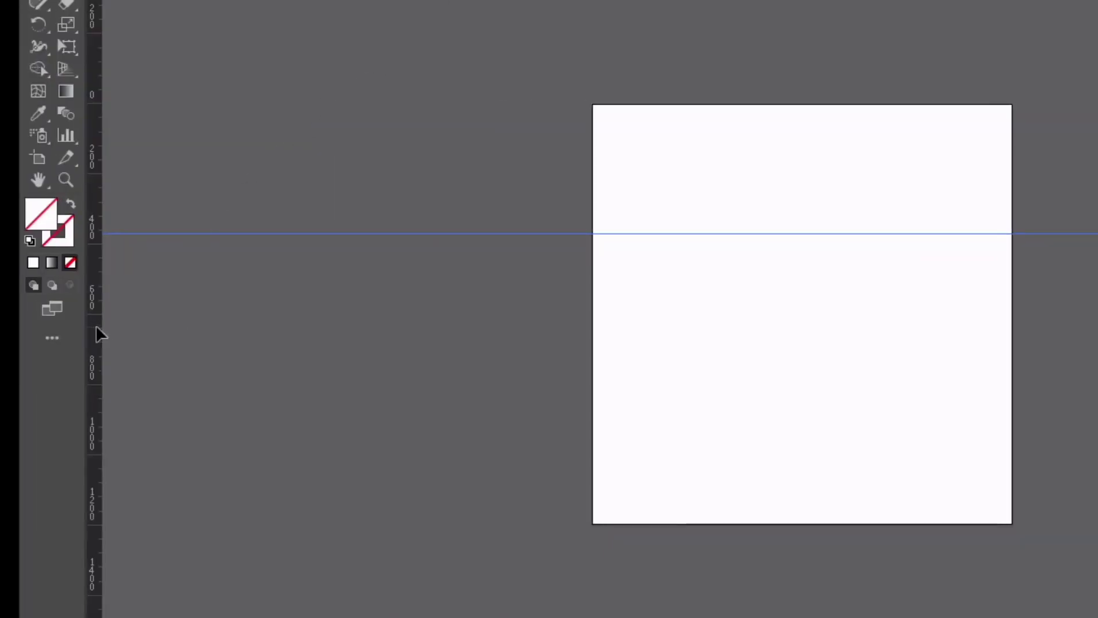
left_click_drag(100, 335, 791, 324)
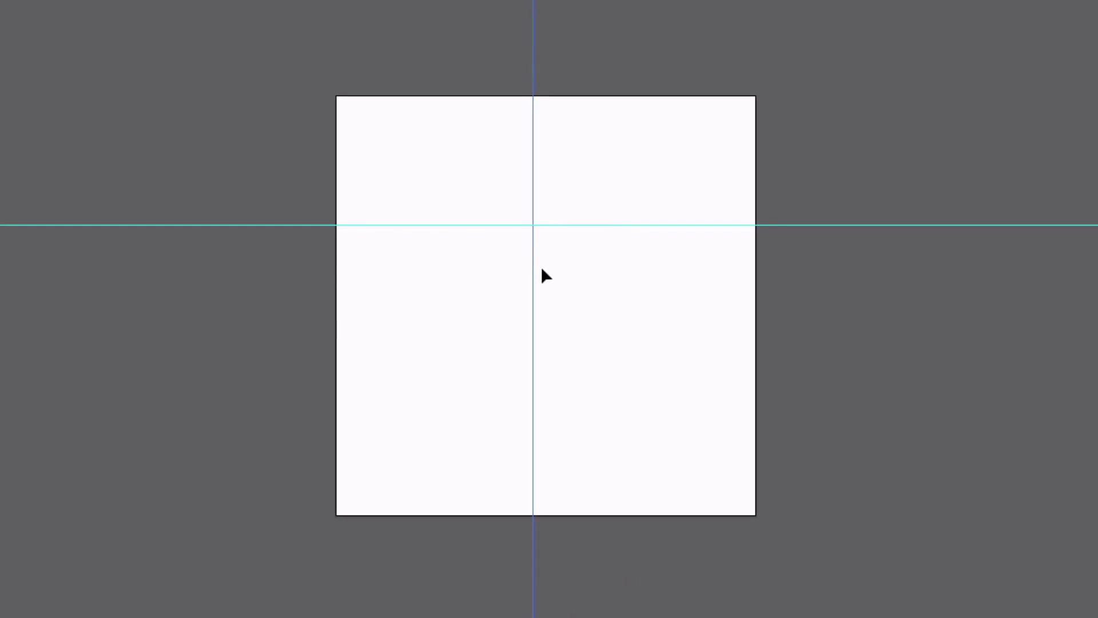
mouse_move(534, 270)
left_mouse_down()
mouse_move(448, 274)
mouse_move(553, 278)
left_mouse_up()
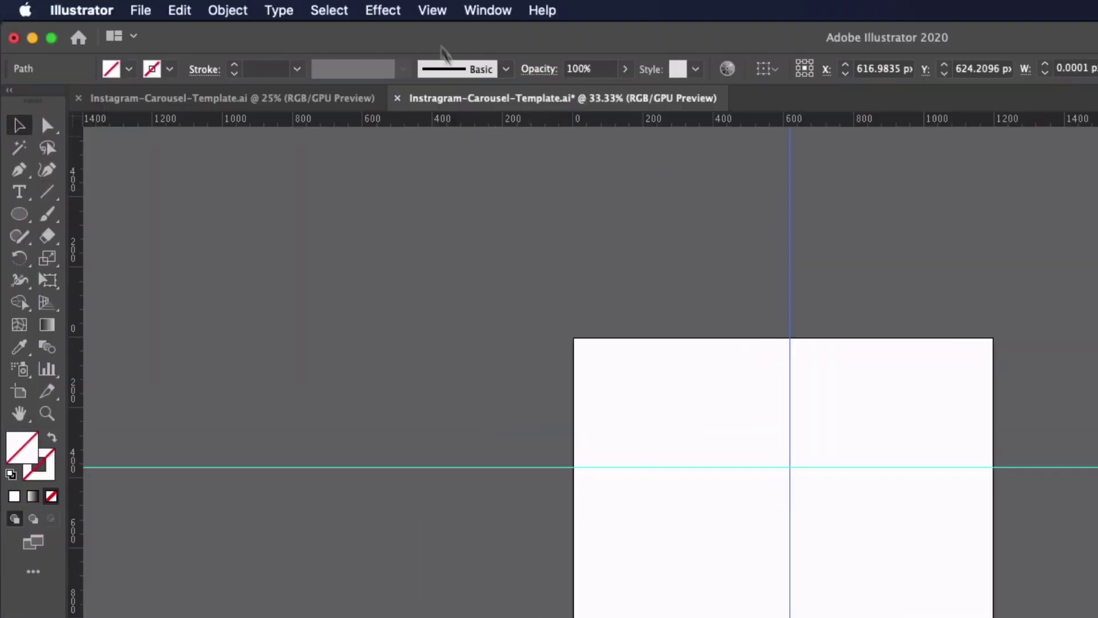
left_click(434, 9)
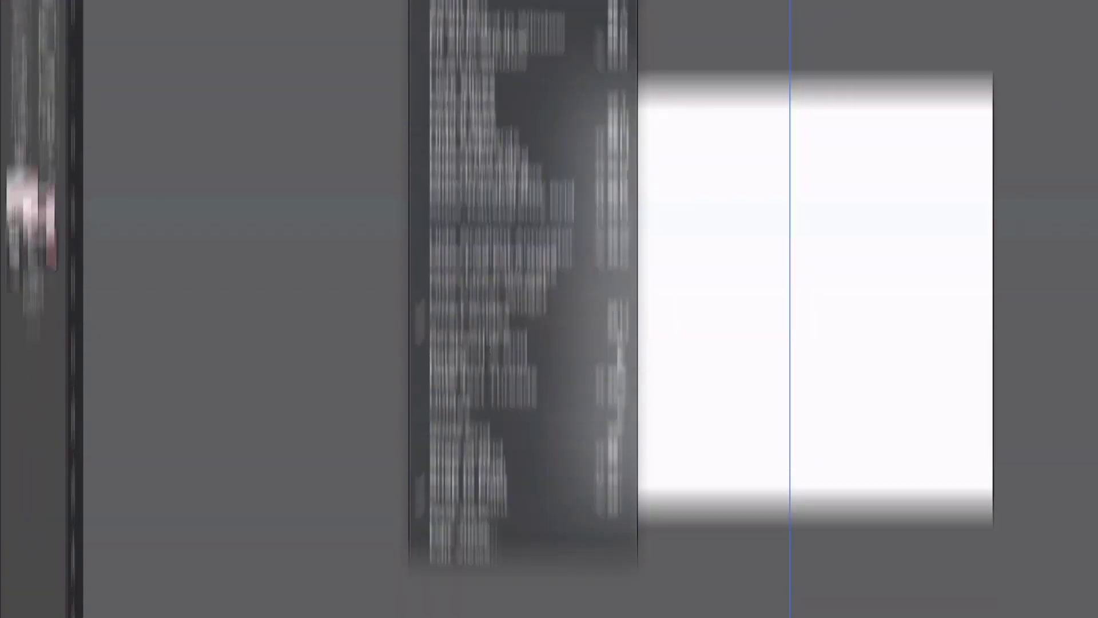
mouse_move(487, 310)
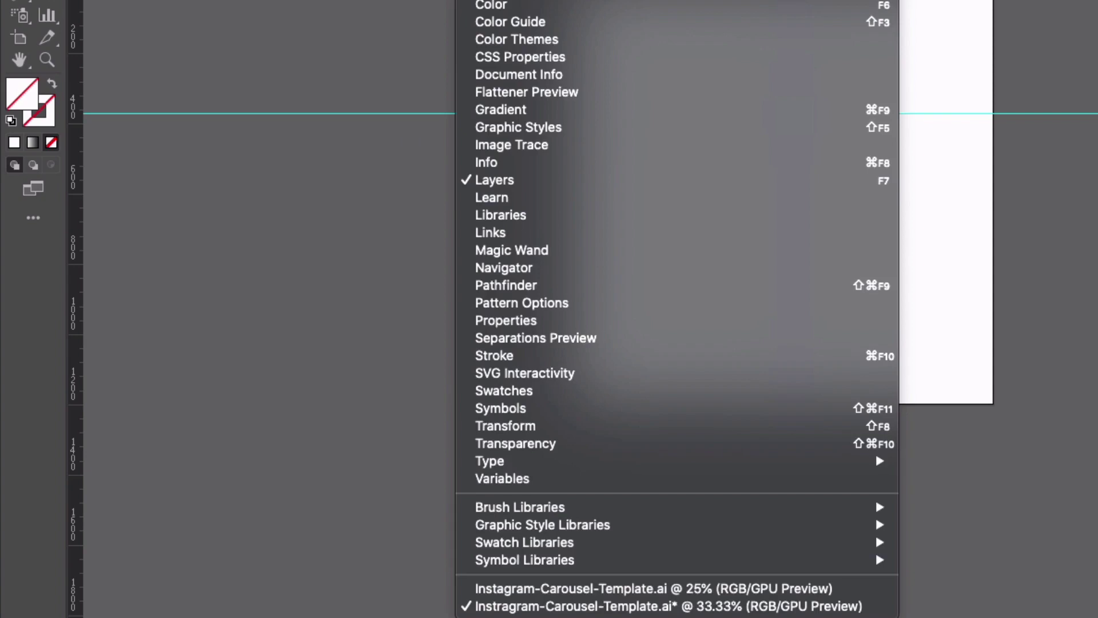
left_click(643, 76)
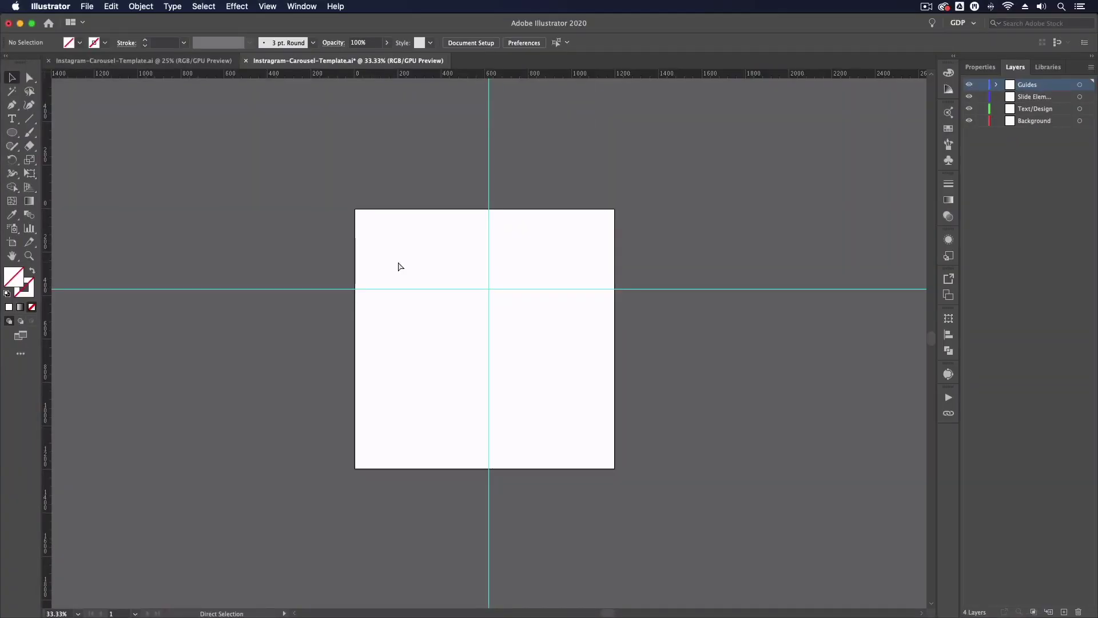
- Draw a square about 90 px wide in the artboard's upper-left corner and fill it with black
key("super+equal")
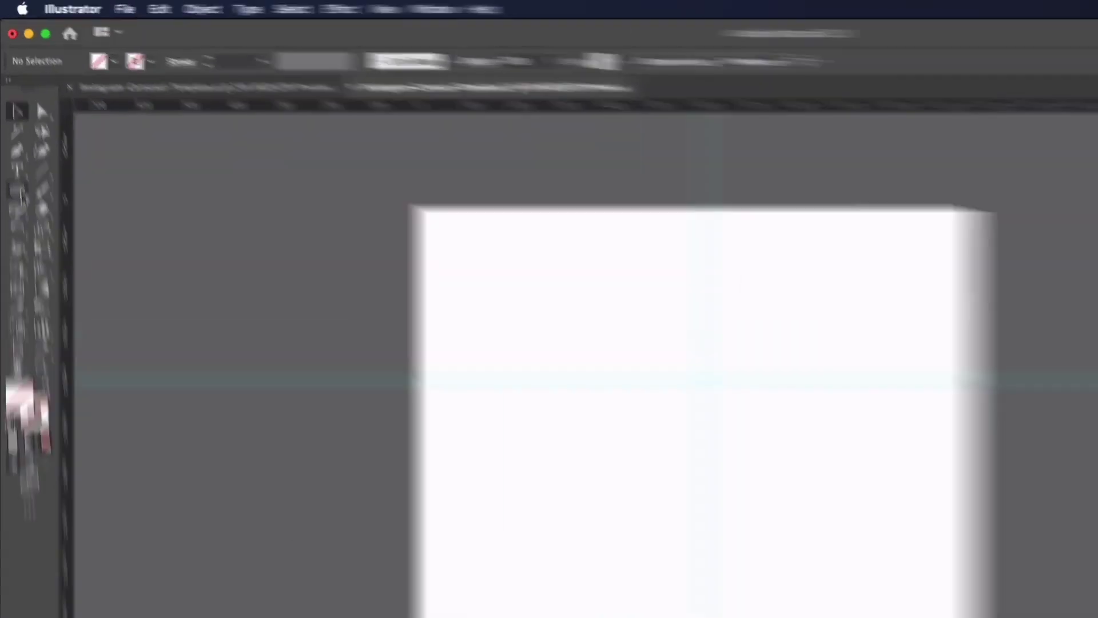
left_click(13, 134)
left_click(77, 223)
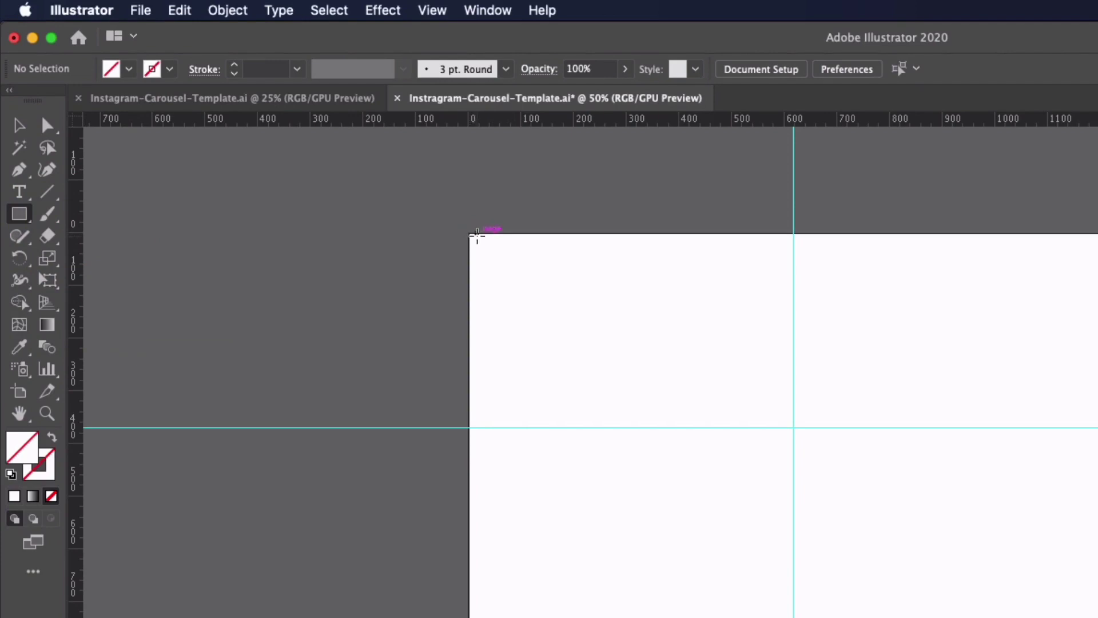
left_click_drag(469, 233, 510, 281)
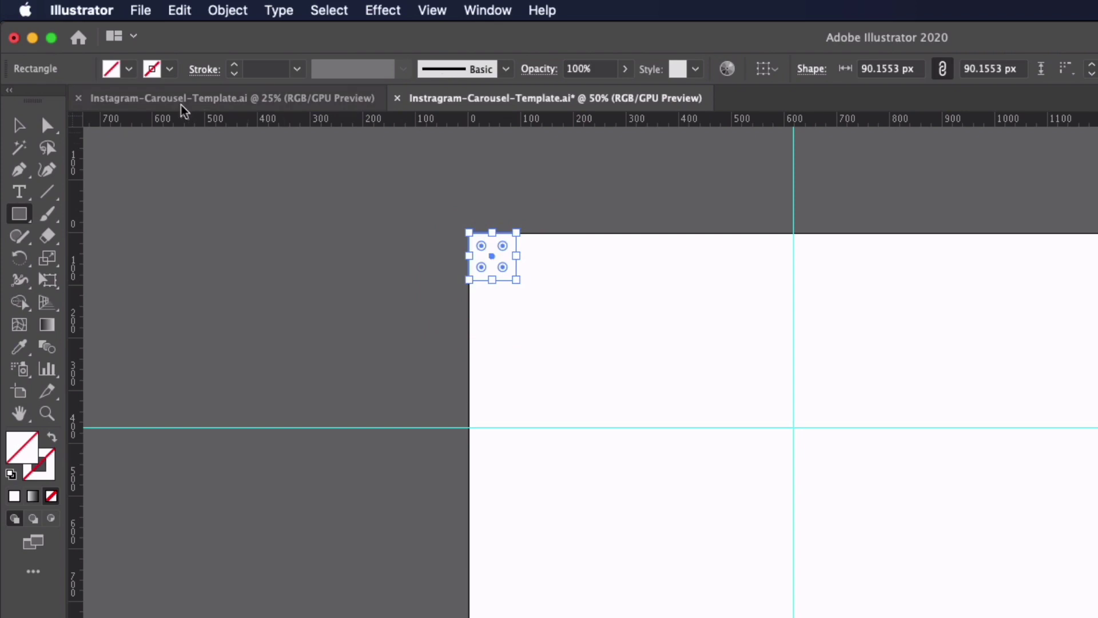
left_click(119, 79)
left_click(51, 100)
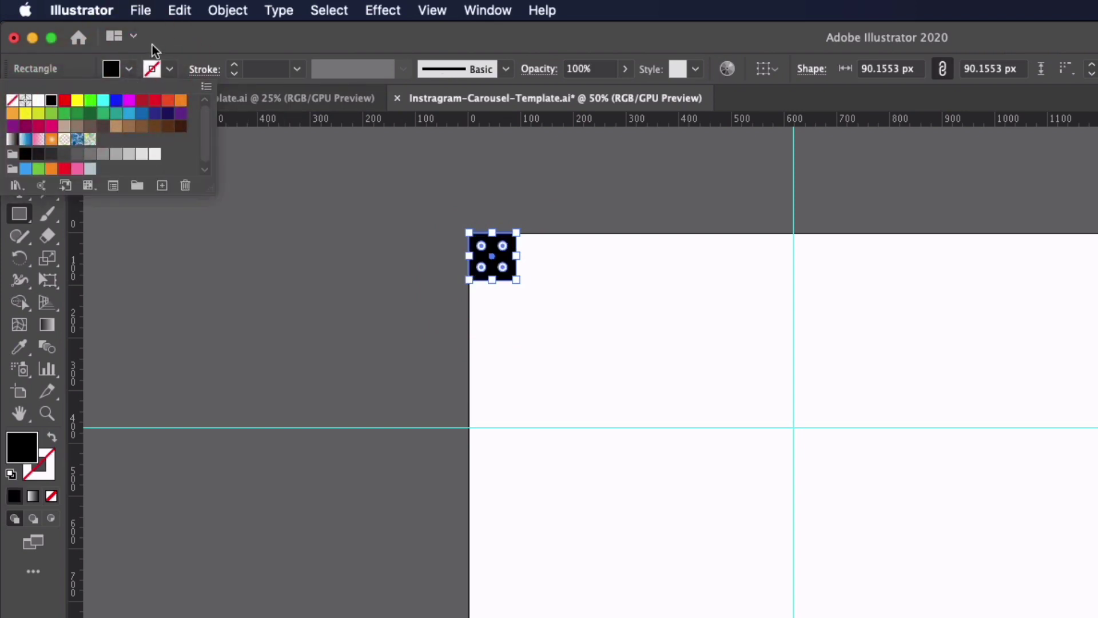
left_click(21, 127)
left_click(522, 324)
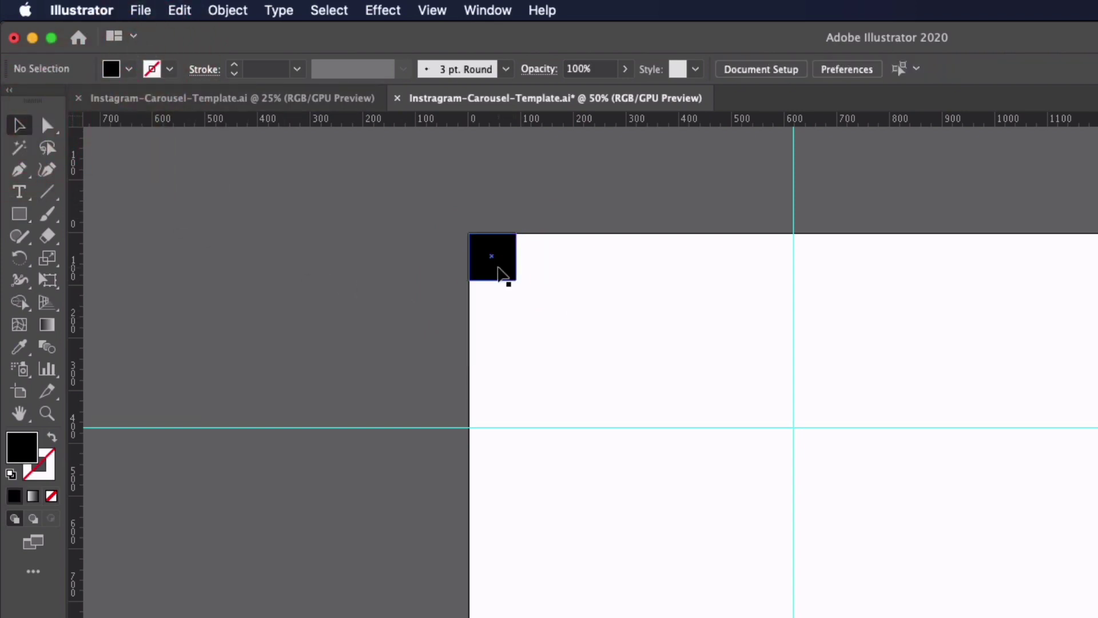
- Duplicate the black square and snap the copy into the artboard's lower-right corner
mouse_move(502, 274)
left_mouse_down()
mouse_move(692, 424)
mouse_move(828, 578)
mouse_move(519, 275)
left_mouse_up()
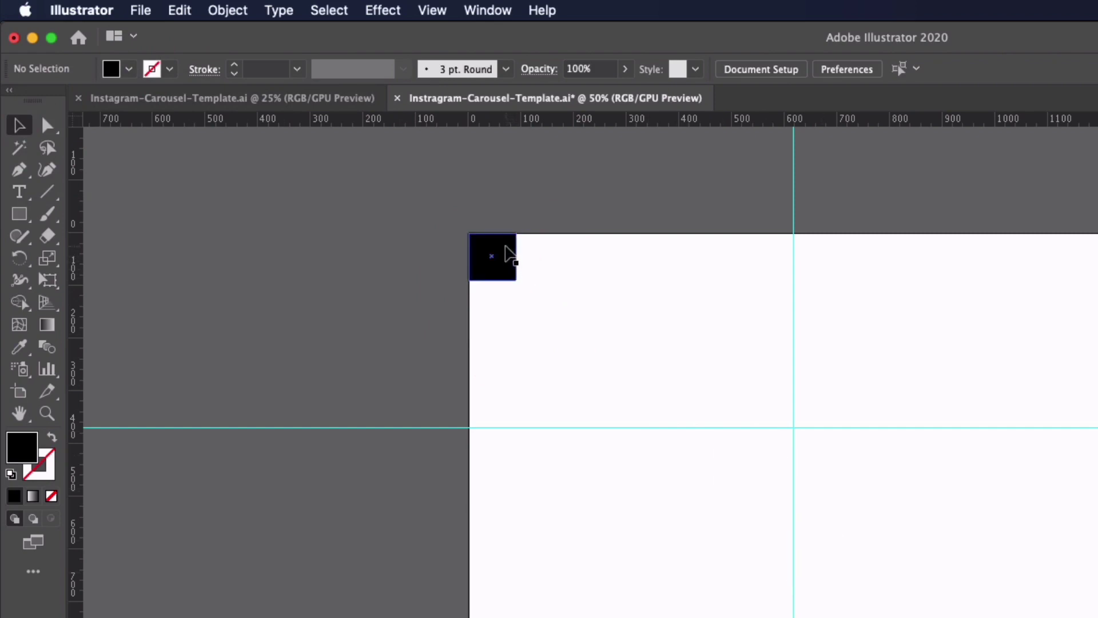
left_click_drag(509, 254, 1080, 617)
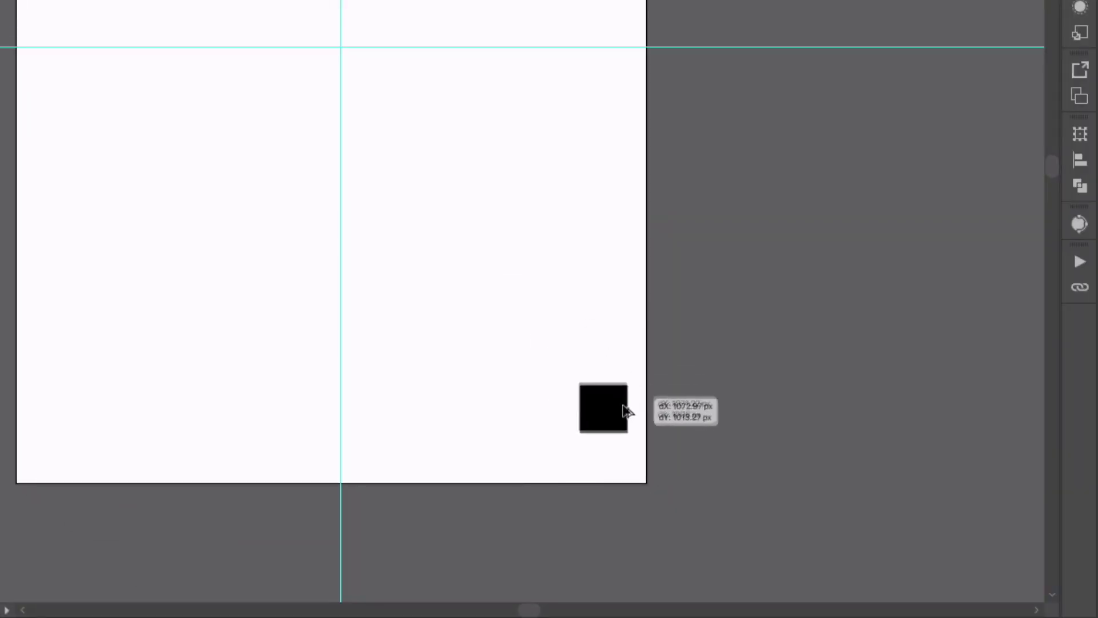
left_click_drag(627, 411, 636, 455)
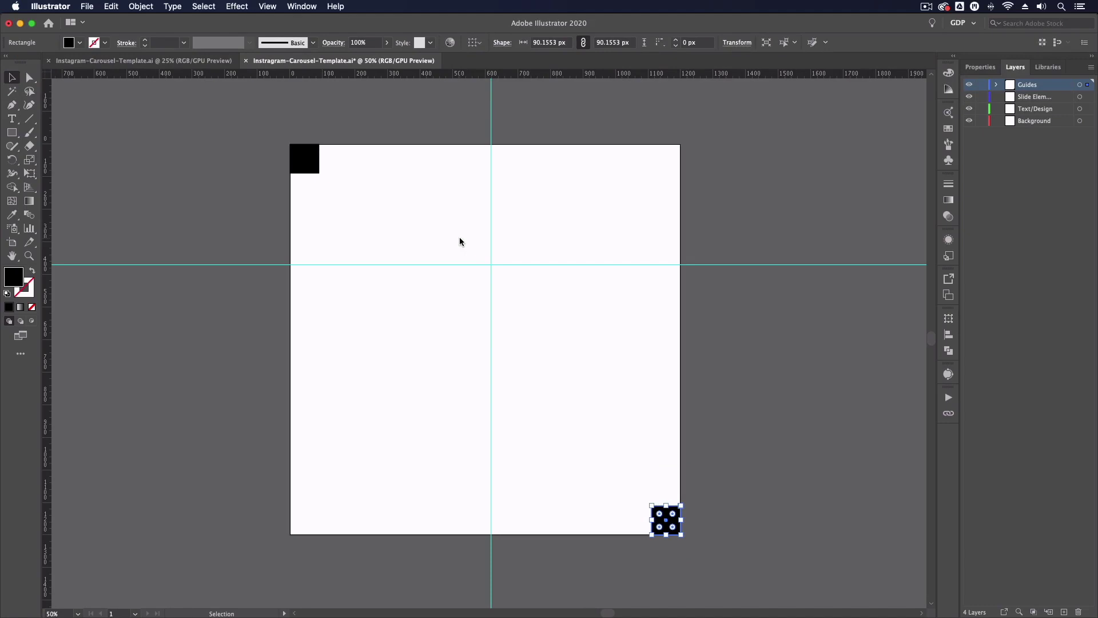
left_click(460, 242)
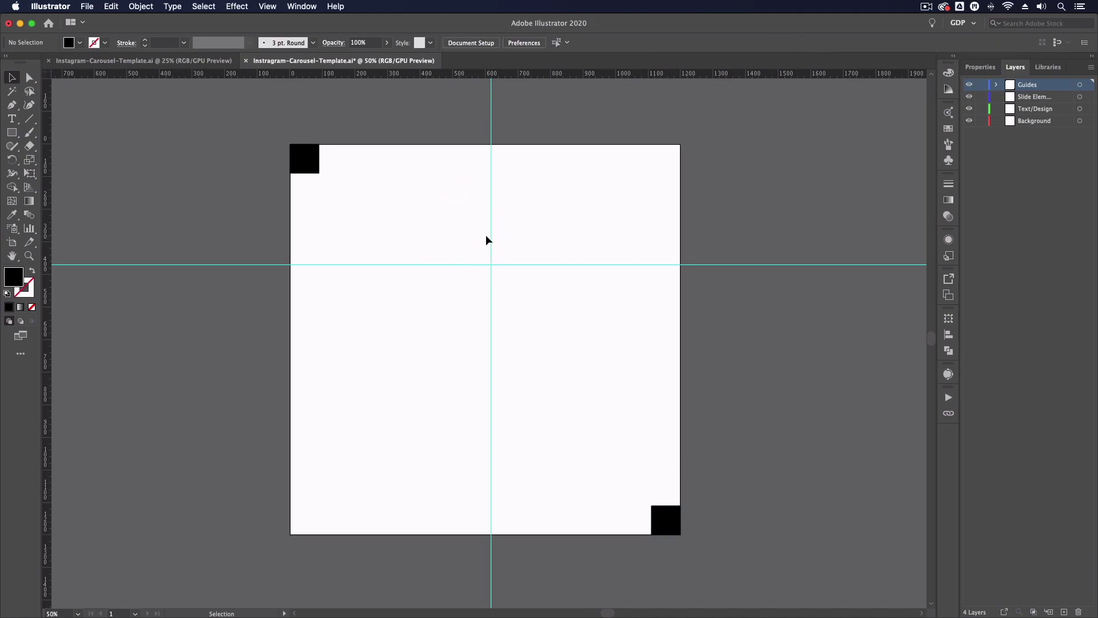
- Move the vertical guide to the upper-left square's right edge and the horizontal guide to its bottom edge, both at about 90 px
left_click_drag(491, 239, 320, 225)
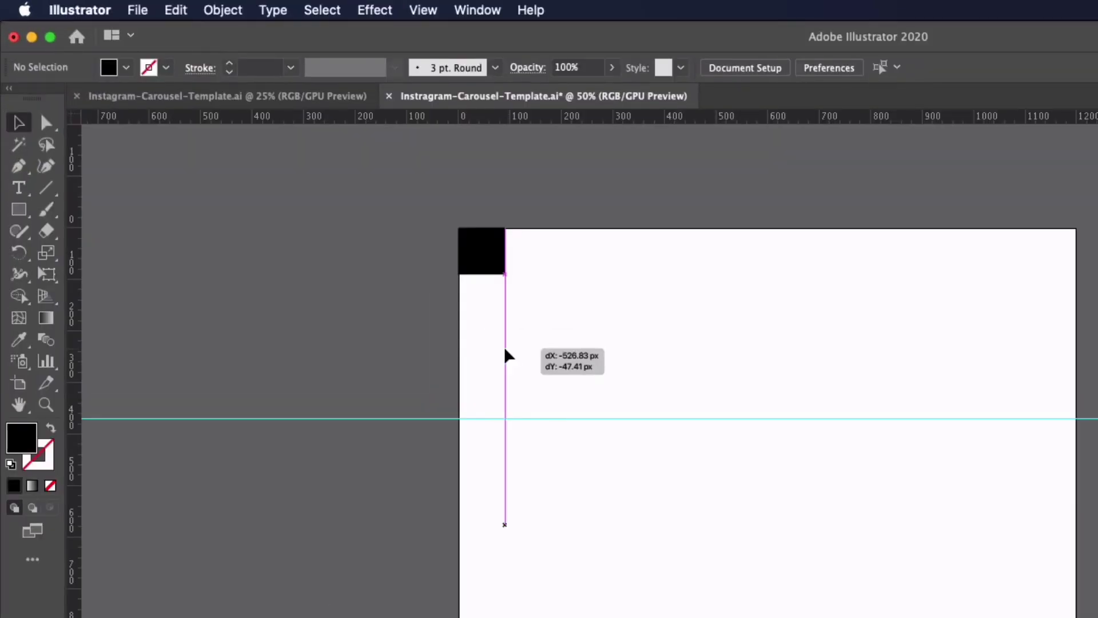
left_click_drag(508, 355, 508, 358)
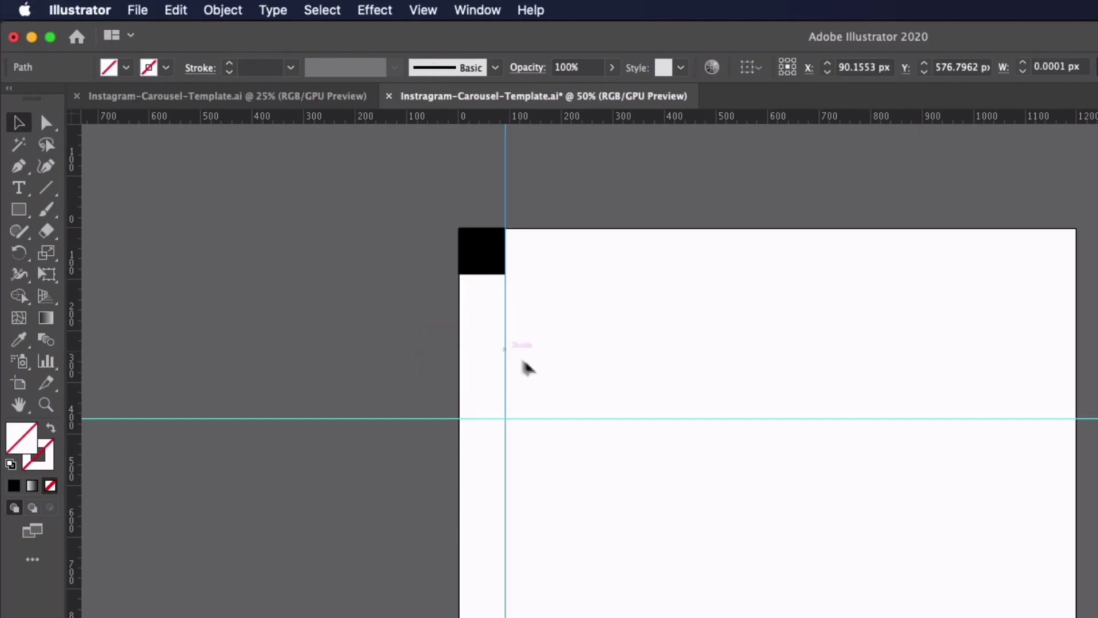
left_click_drag(706, 421, 669, 304)
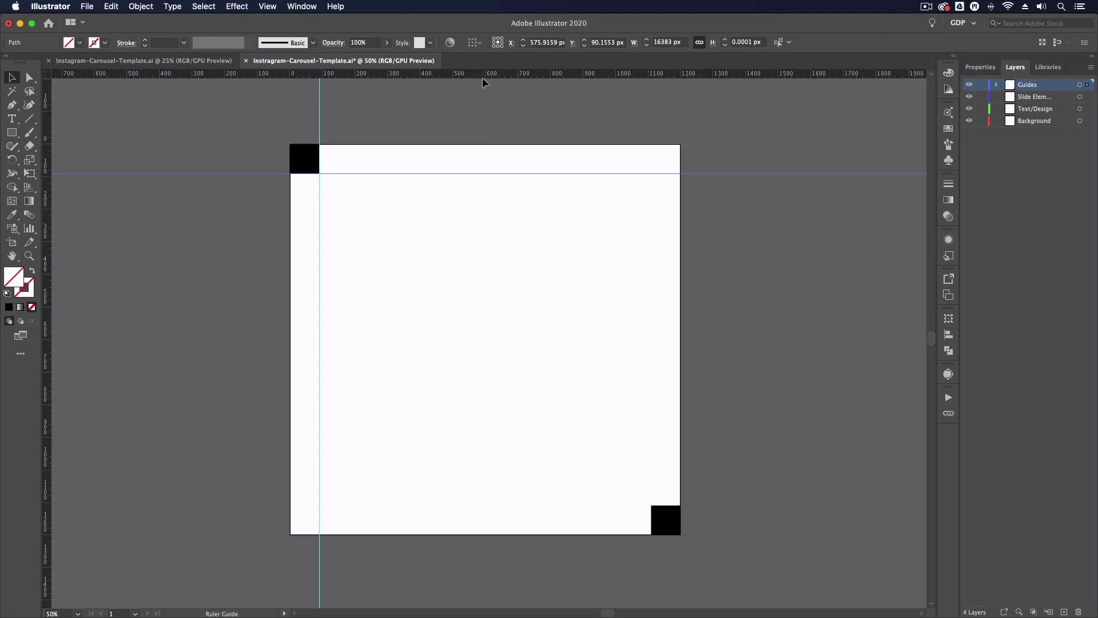
- Add a horizontal guide along the lower-right square's top edge at about Y 1110 px and a vertical guide along its left edge
left_click_drag(482, 77, 568, 502)
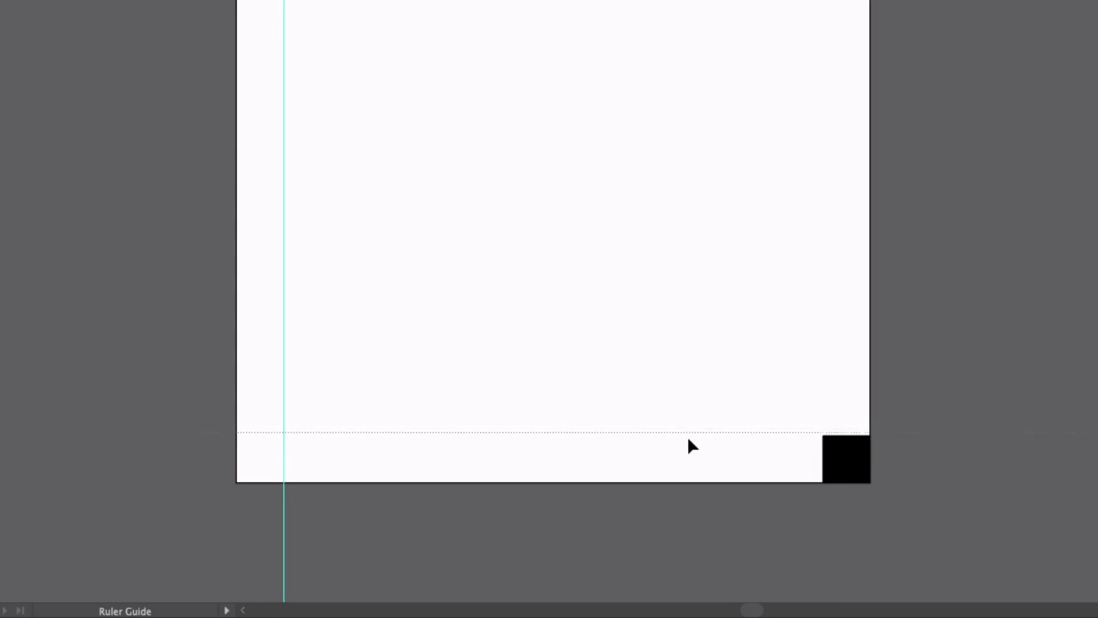
mouse_move(687, 431)
left_mouse_down()
mouse_move(684, 444)
mouse_move(679, 409)
mouse_move(680, 435)
left_mouse_up()
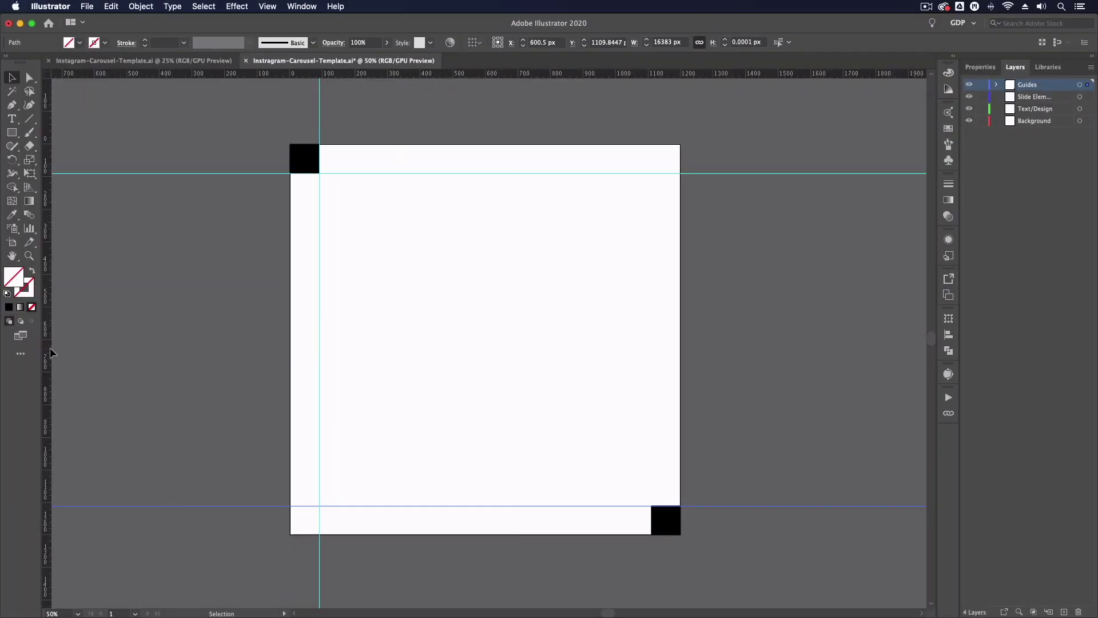
left_click_drag(44, 343, 652, 435)
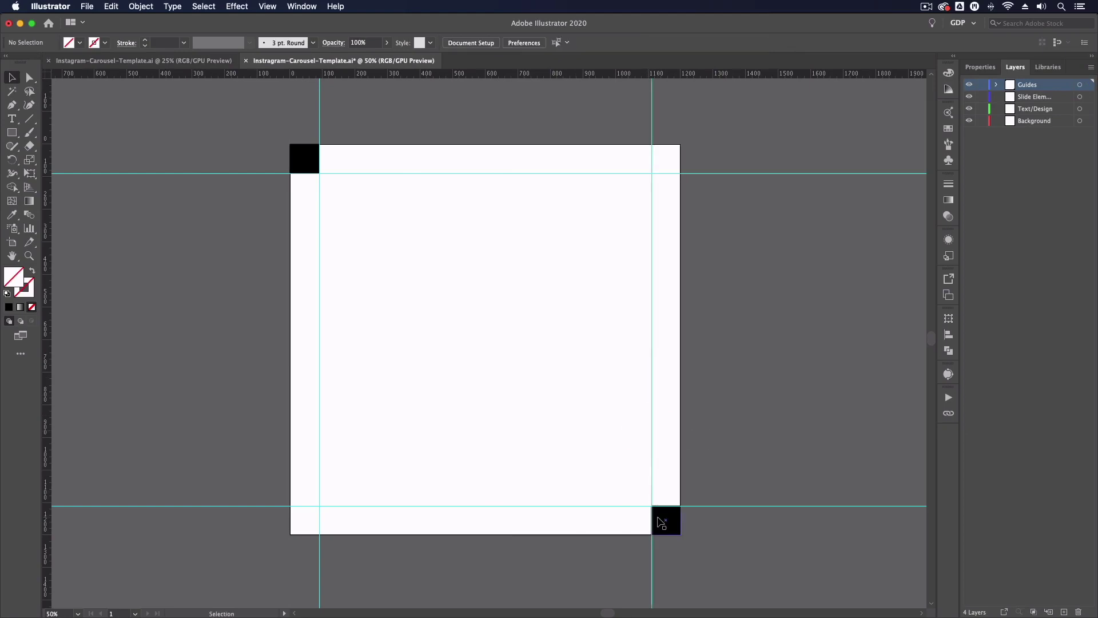
- Delete both black spacer squares, keeping the four margin guides
left_click(661, 520)
key("Delete")
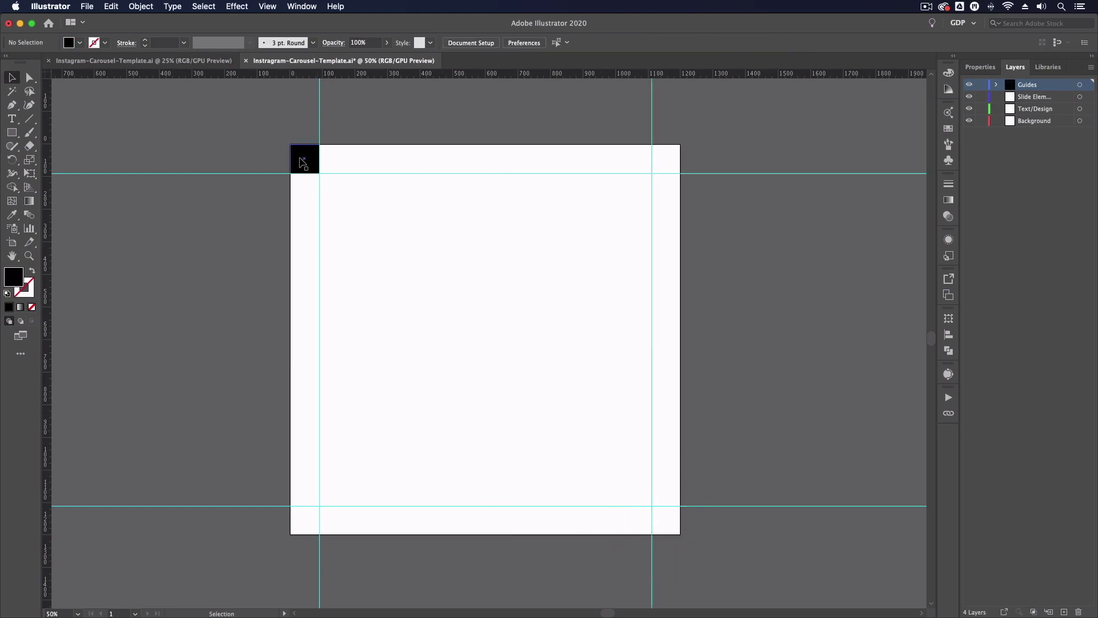
left_click(300, 158)
key("Delete")
- Duplicate the artboard three times with the Artboard tool, placing each copy flush against the right edge of the previous one
key("super+minus")
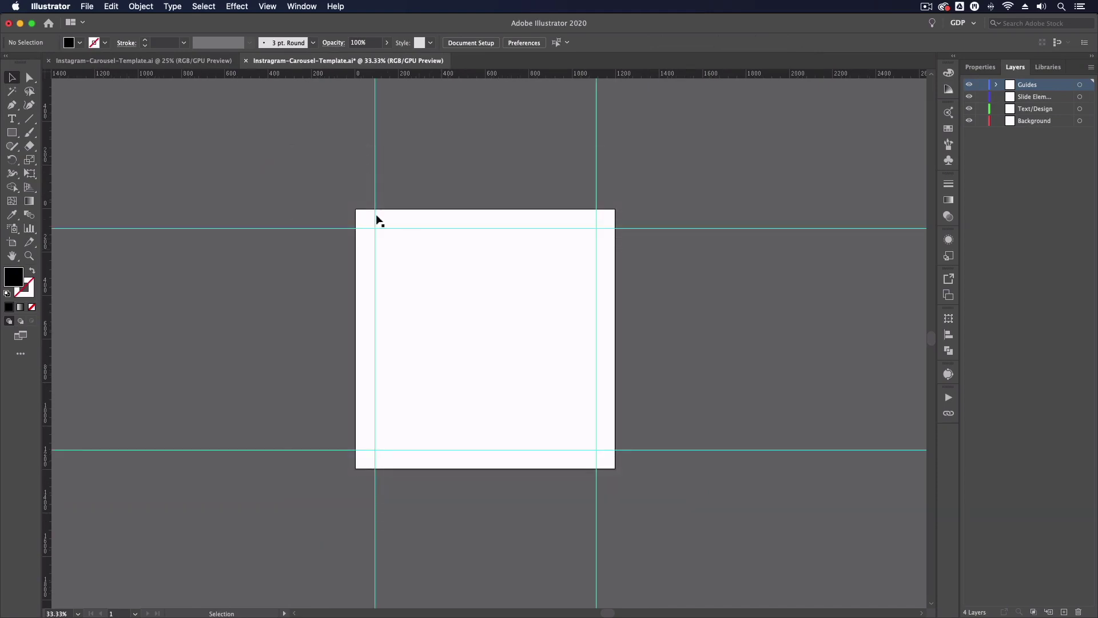
left_click_drag(465, 282, 261, 296)
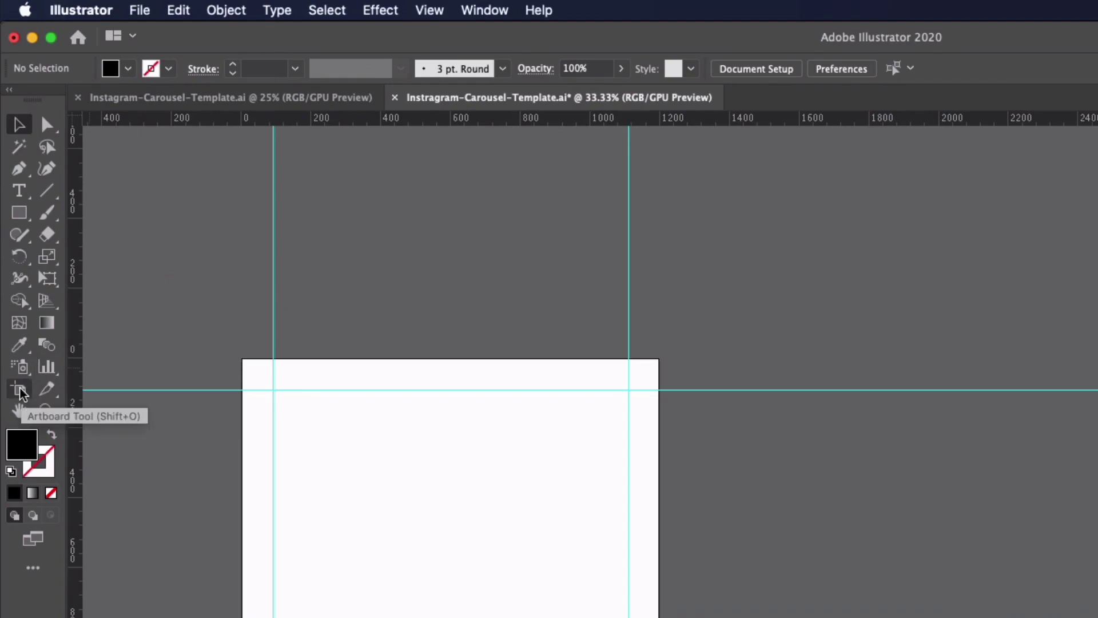
left_click(20, 390)
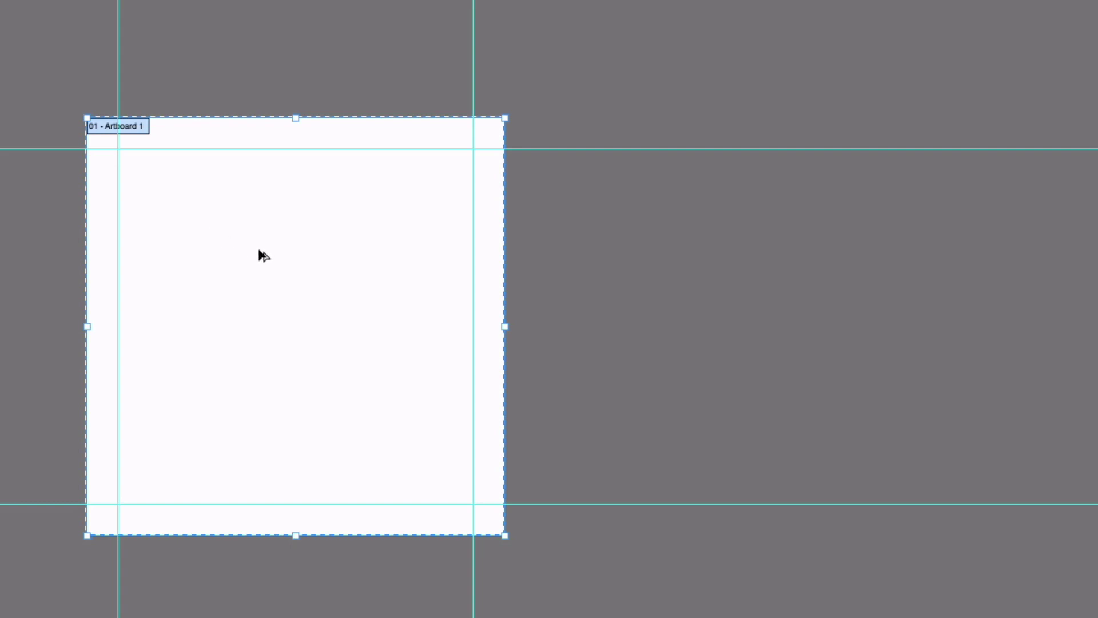
left_click_drag(253, 258, 671, 265)
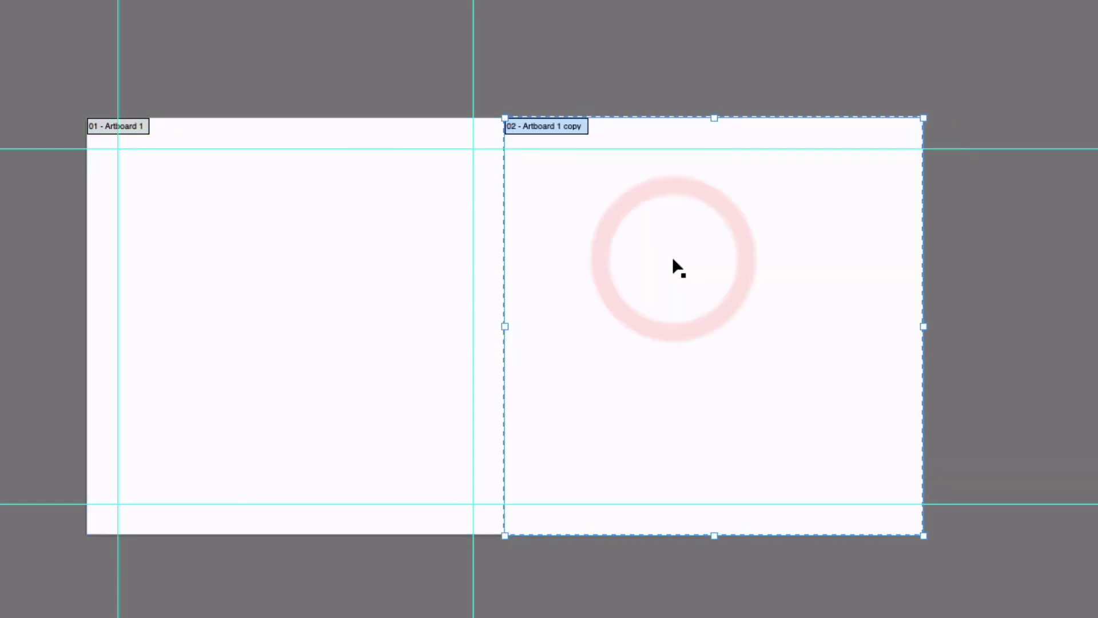
left_click_drag(380, 258, 792, 260)
scroll(789, 261, "right", 6)
left_click_drag(379, 221, 800, 223)
left_click(12, 77)
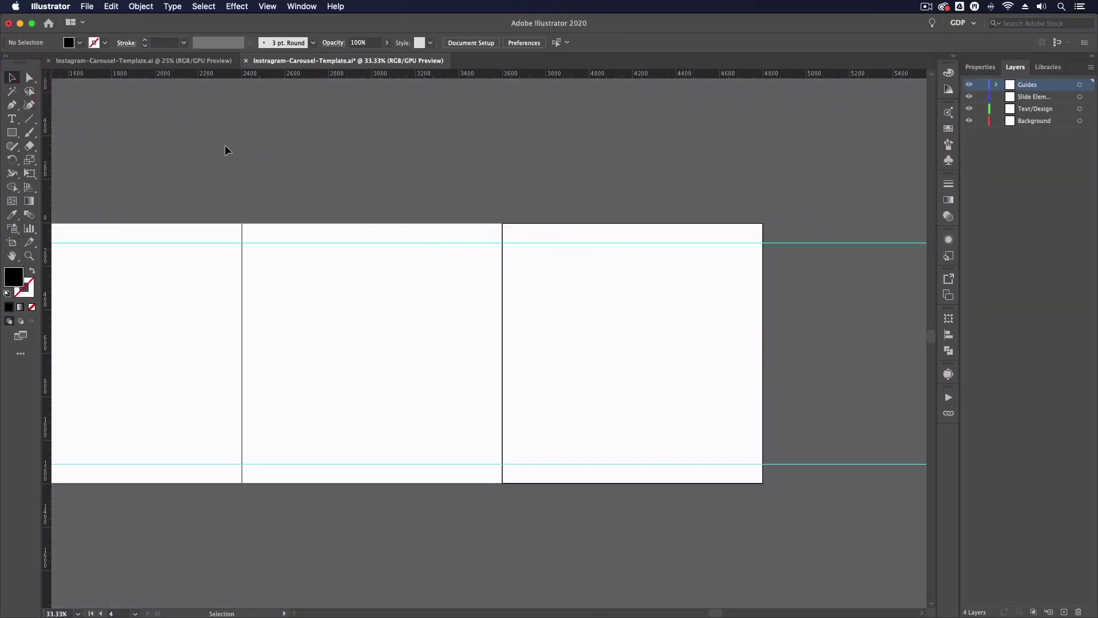
- Make the first artboard active and cut its two vertical margin guides
scroll(225, 146, "left", 10)
scroll(225, 146, "left", 10)
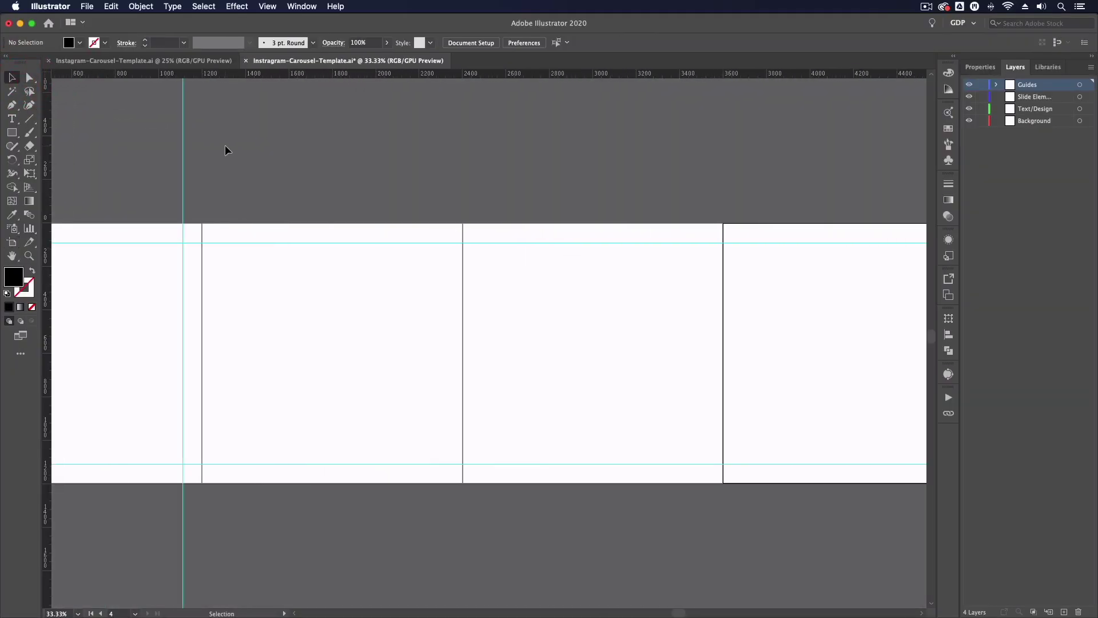
scroll(225, 146, "left", 3)
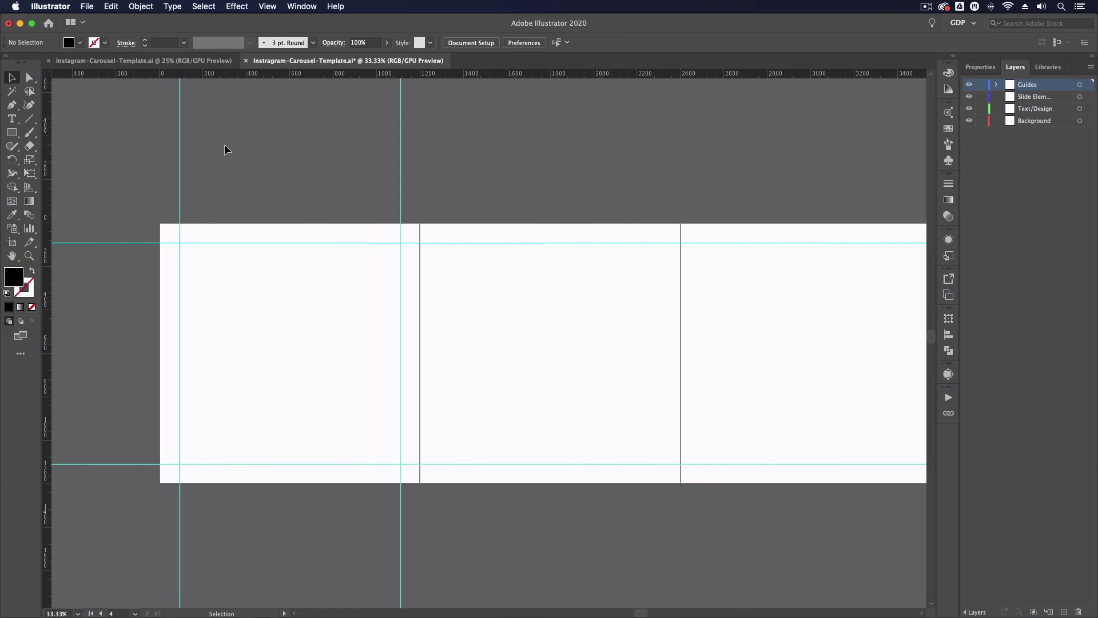
left_click(285, 299)
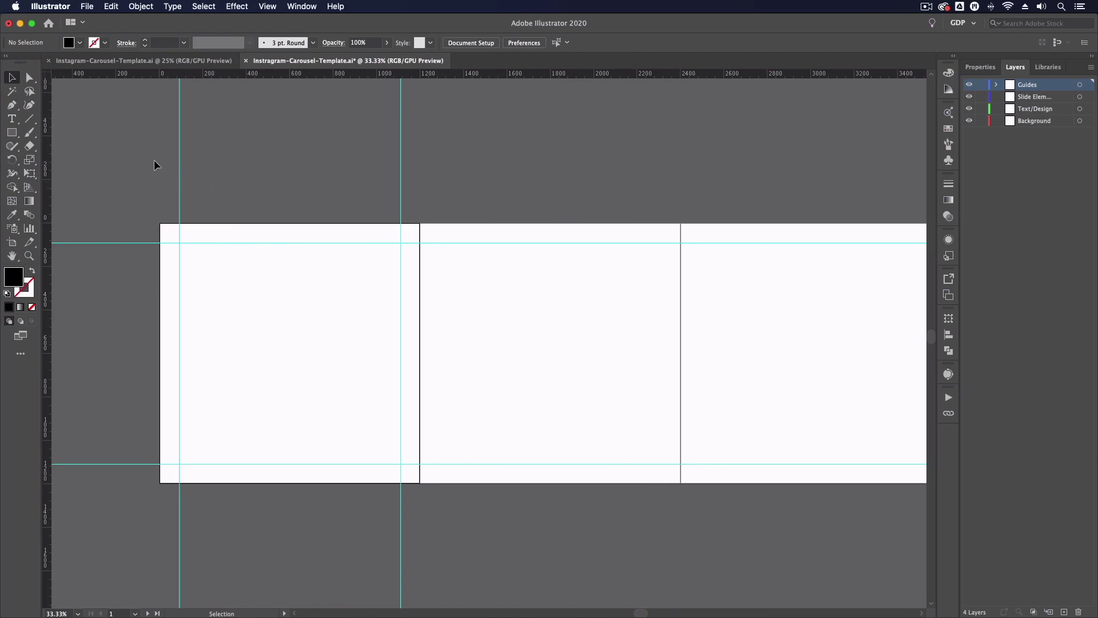
left_click_drag(142, 150, 441, 170)
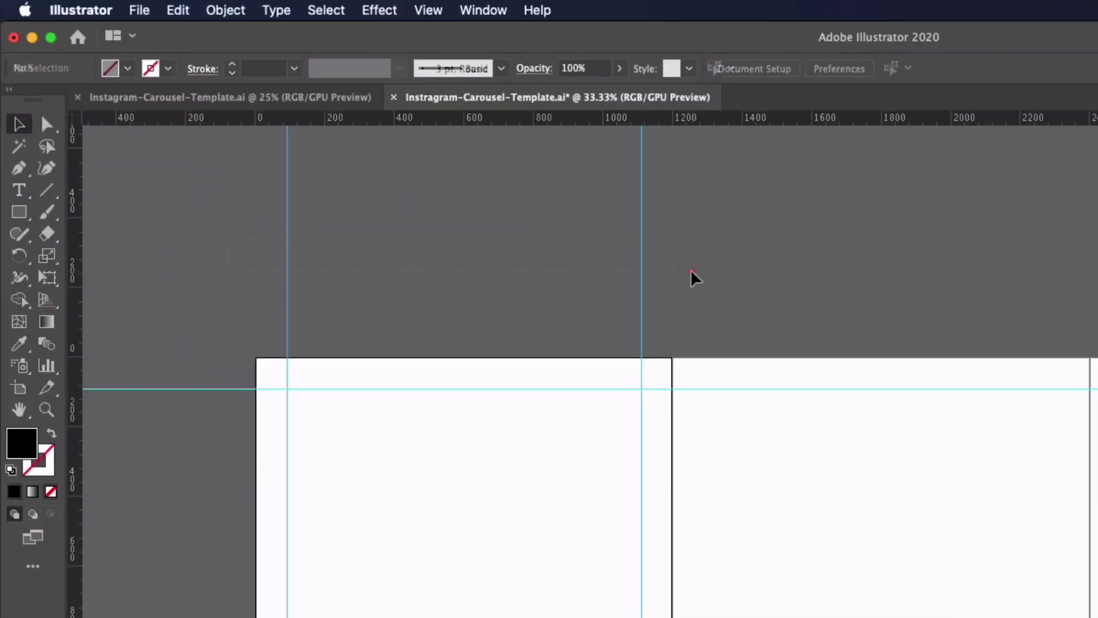
left_click_drag(693, 279, 694, 276)
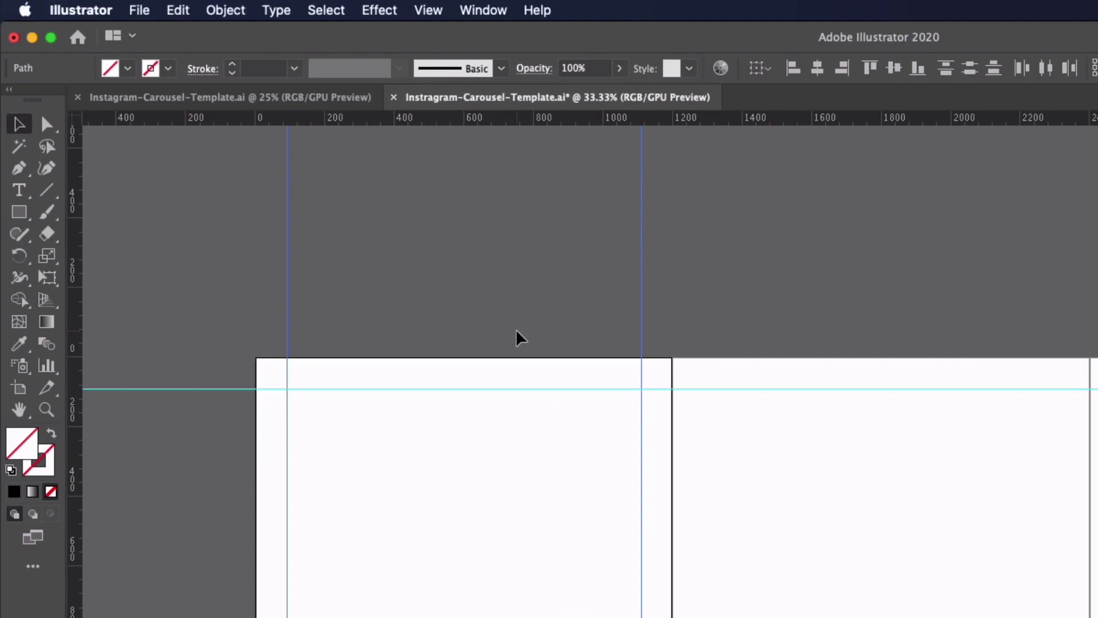
key("Delete")
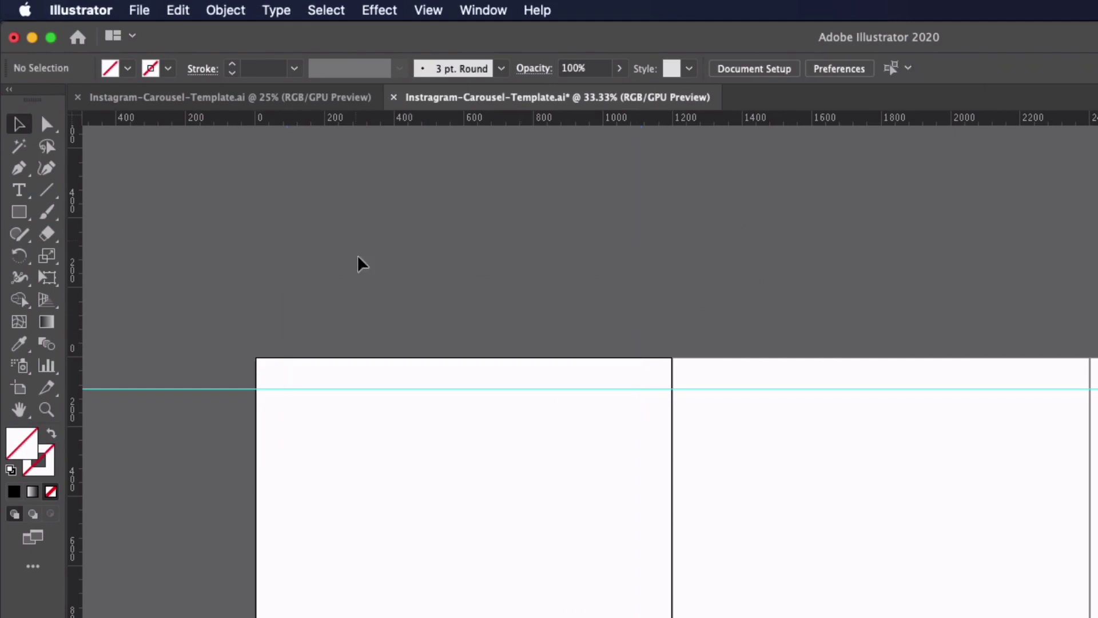
- Paste the cut vertical guides in the same position on all artboards
left_click(182, 13)
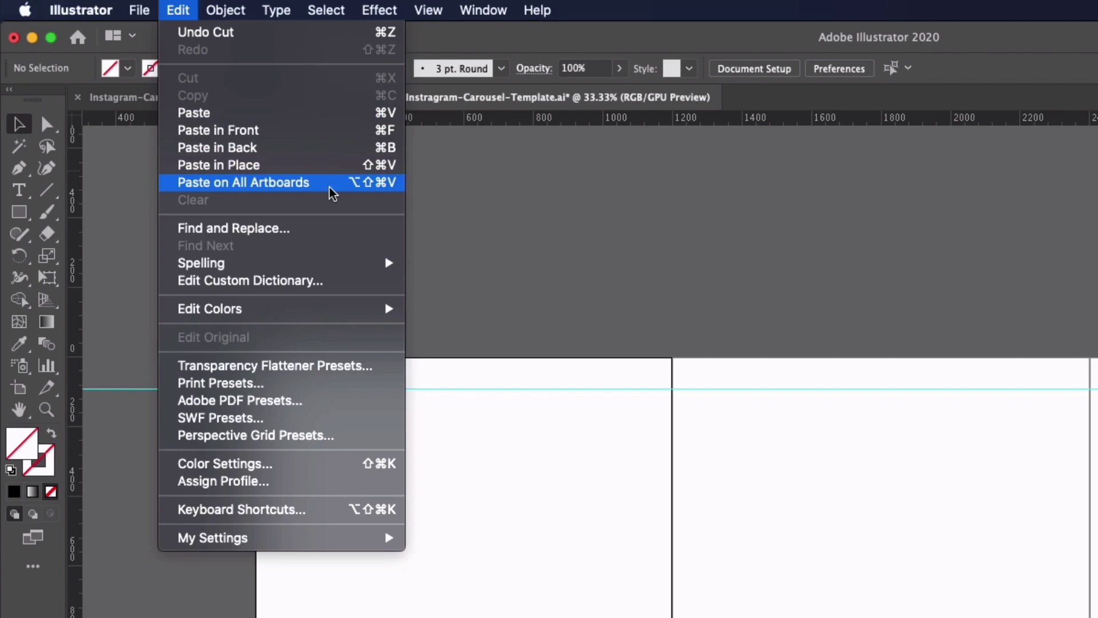
left_click(493, 223)
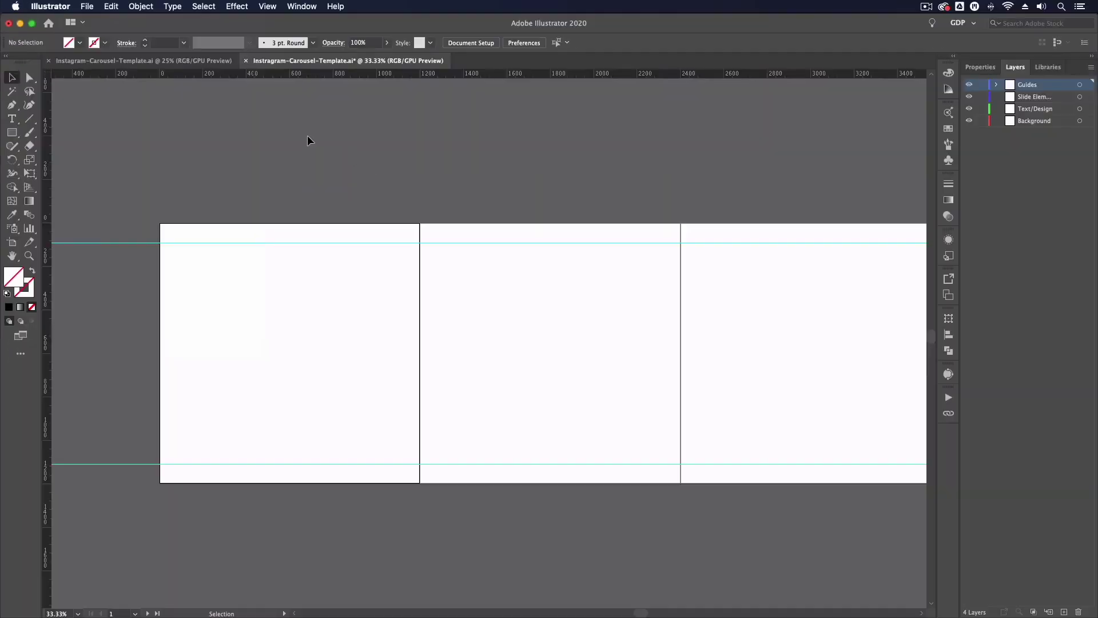
key("shift")
key("super+shift+v")
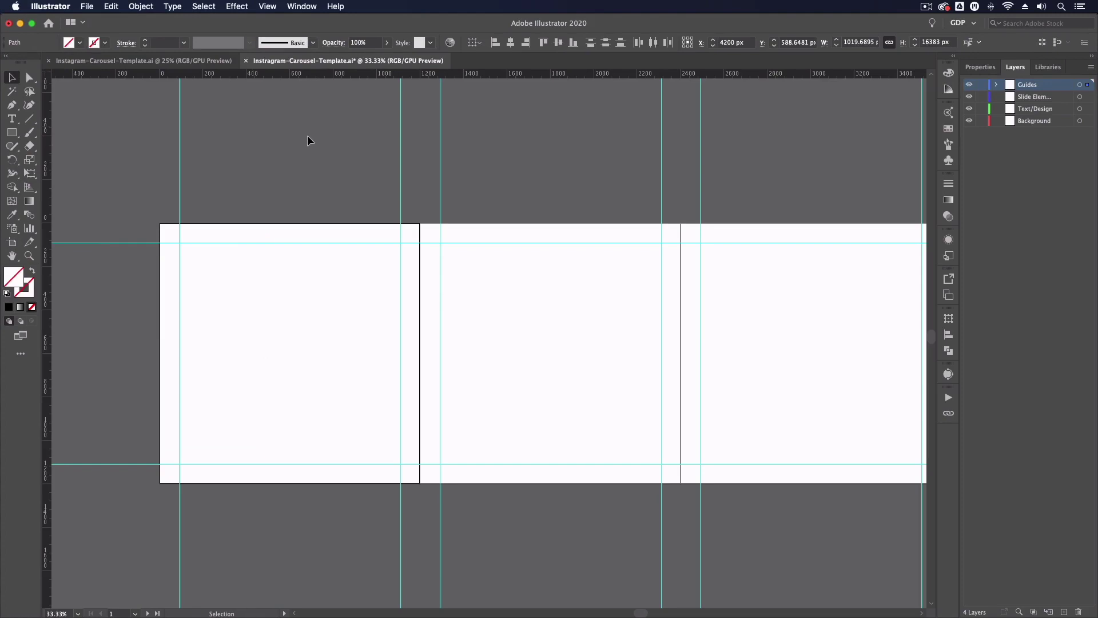
scroll(250, 193, "right", 10)
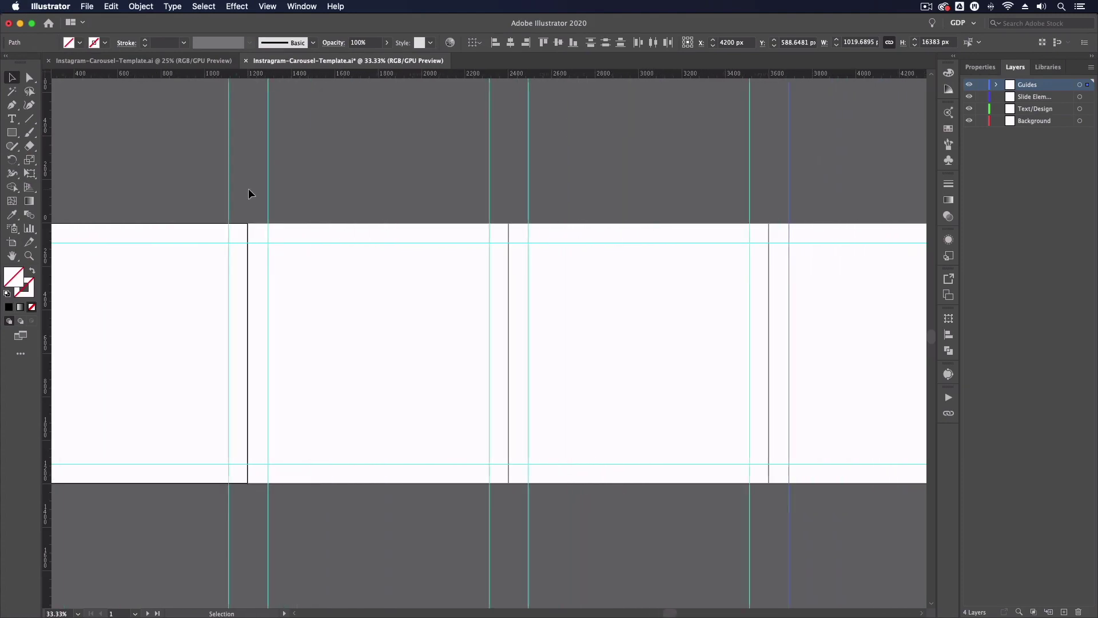
scroll(250, 194, "left", 10)
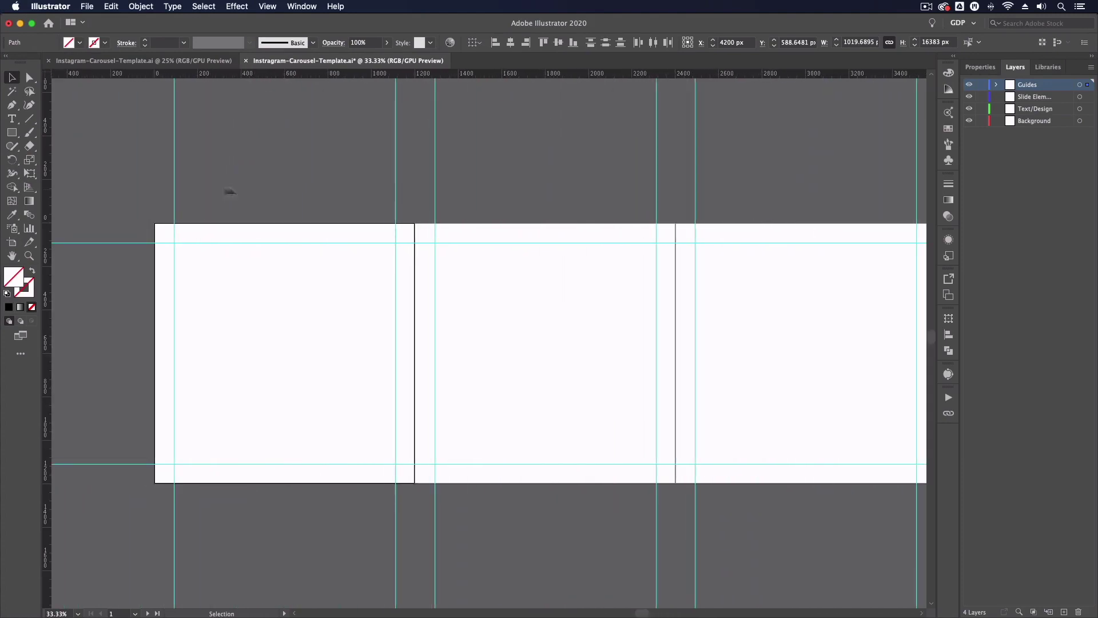
- Deselect the guides and lock the Guides layer
left_click(404, 197)
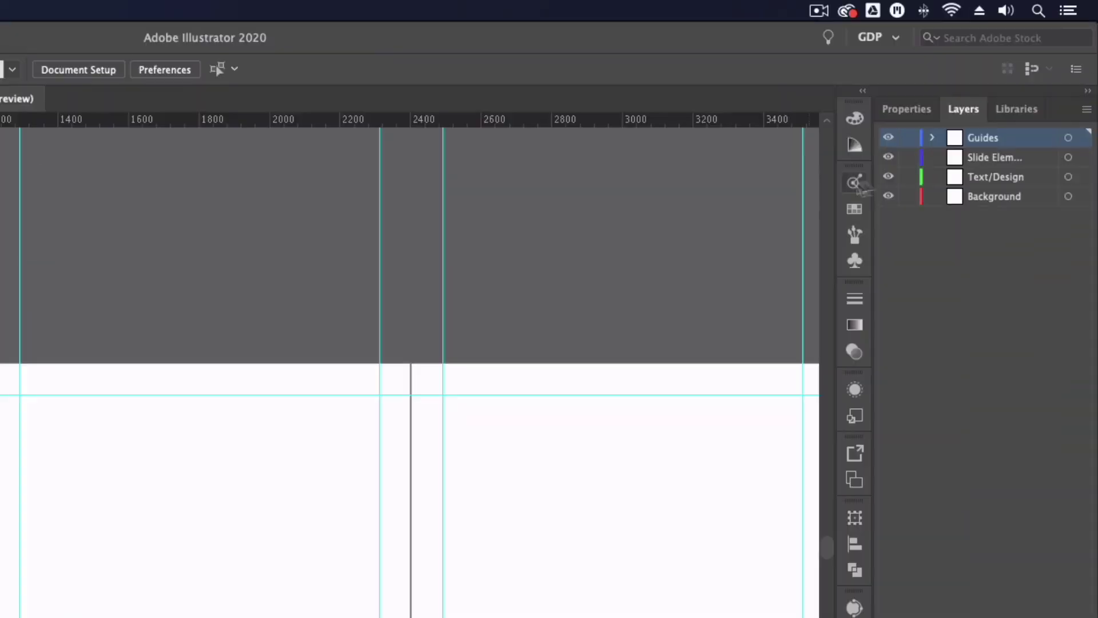
left_click(909, 139)
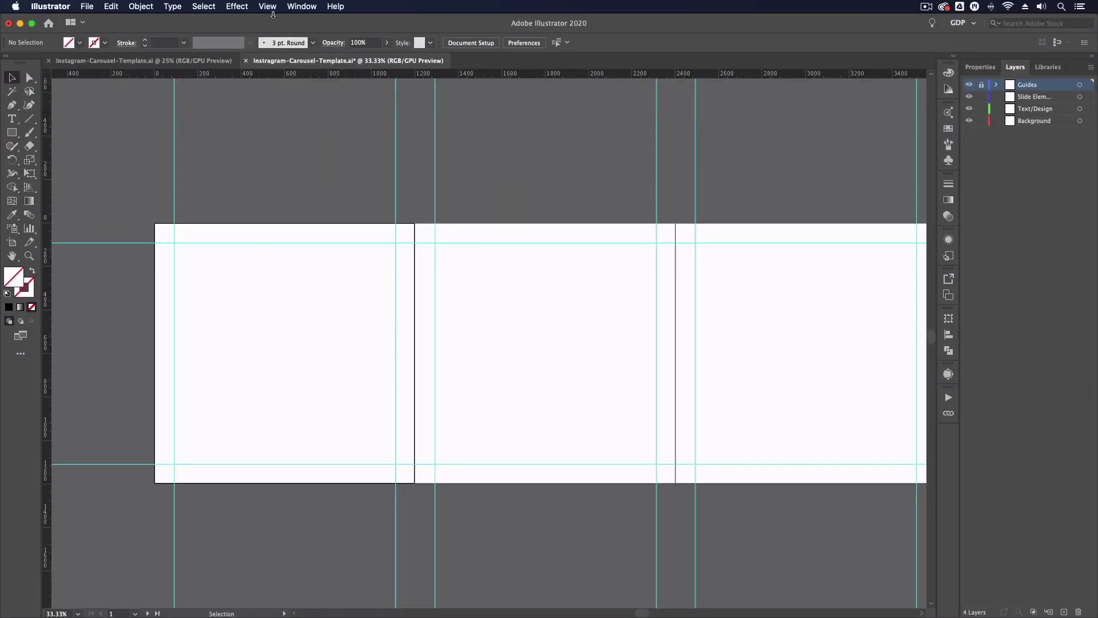
left_click(267, 6)
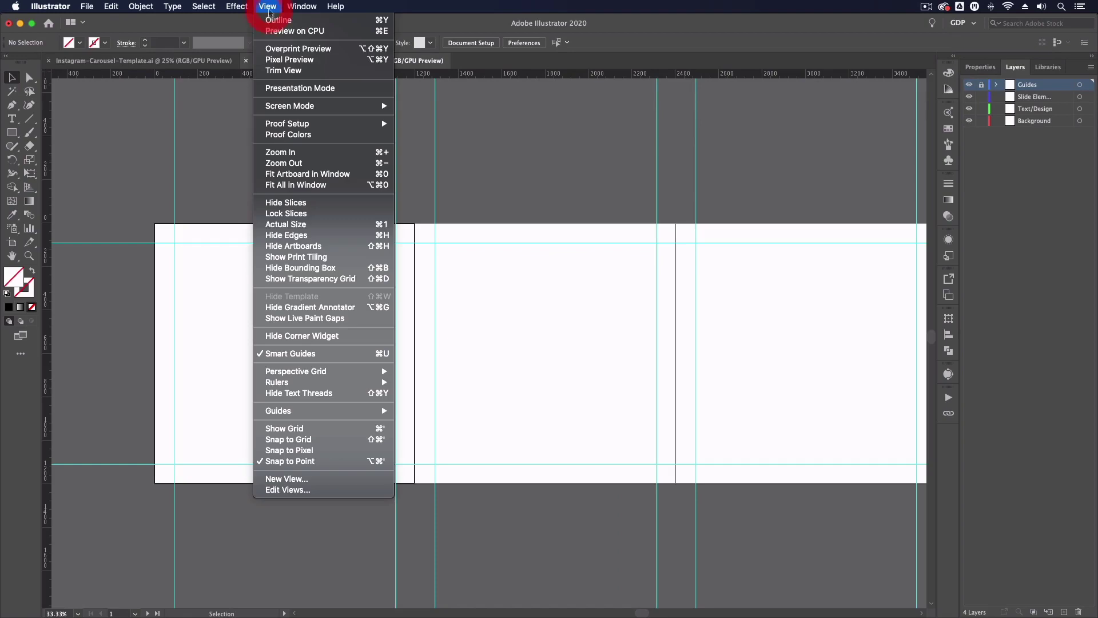
mouse_move(292, 412)
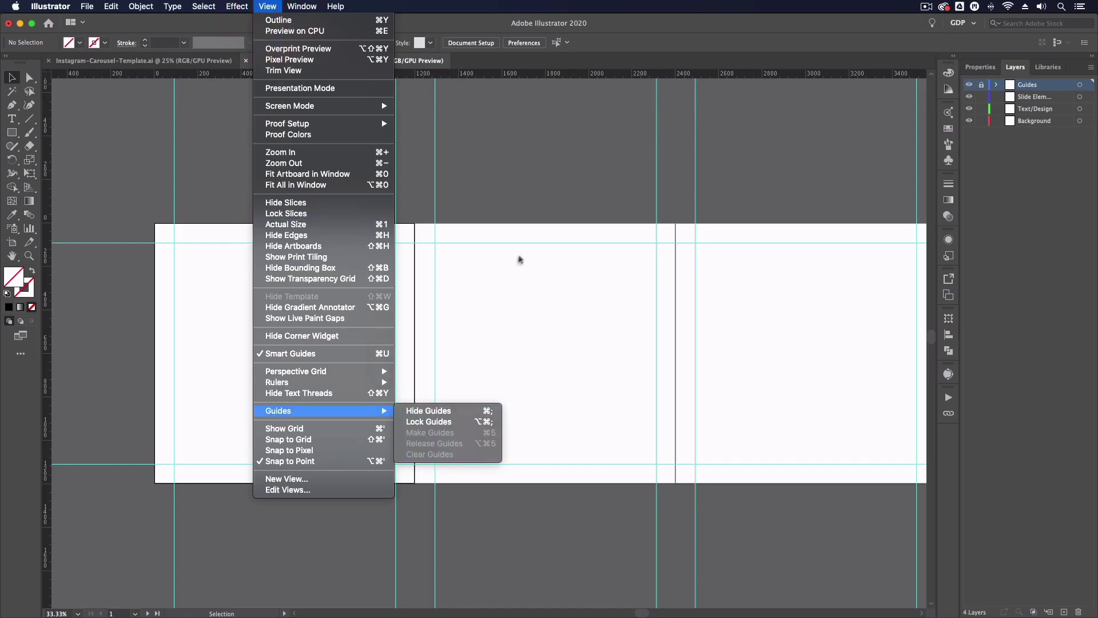
left_click(516, 277)
left_click(476, 246)
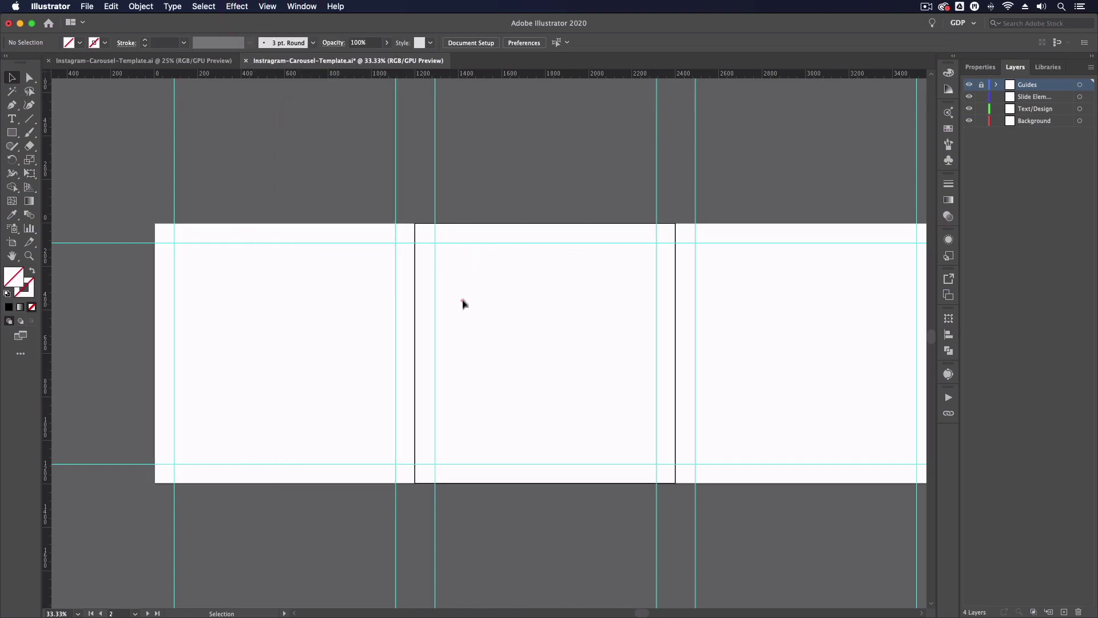
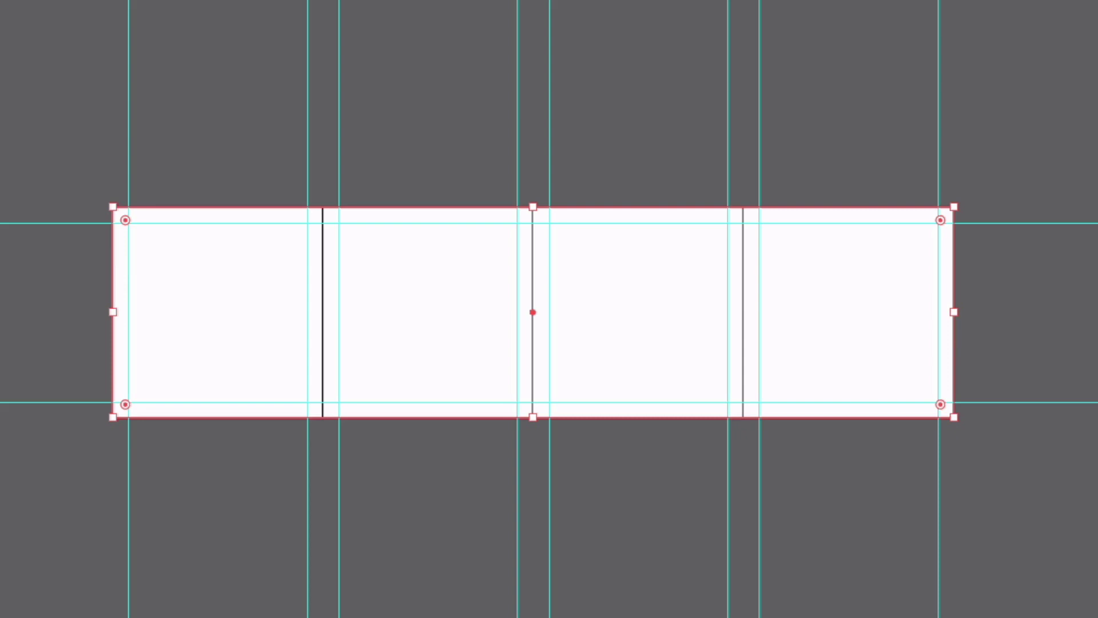
- Fill the background rectangle spanning all four artboards with a linear gradient and set its starting colour to a near-black grey swatch
left_click(49, 325)
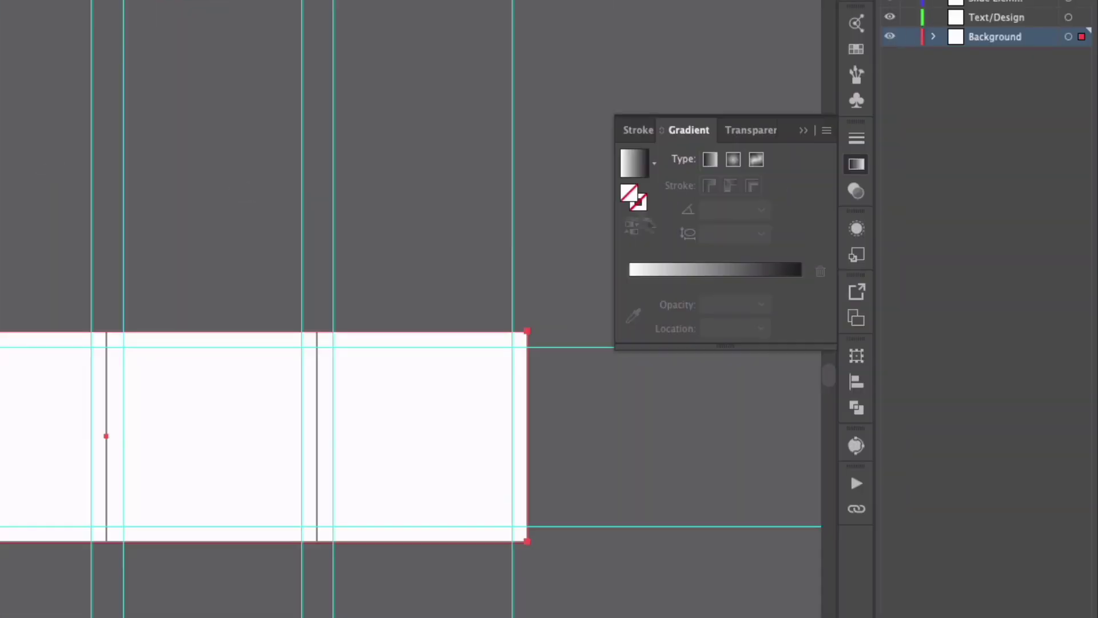
left_click(698, 270)
double_click(629, 281)
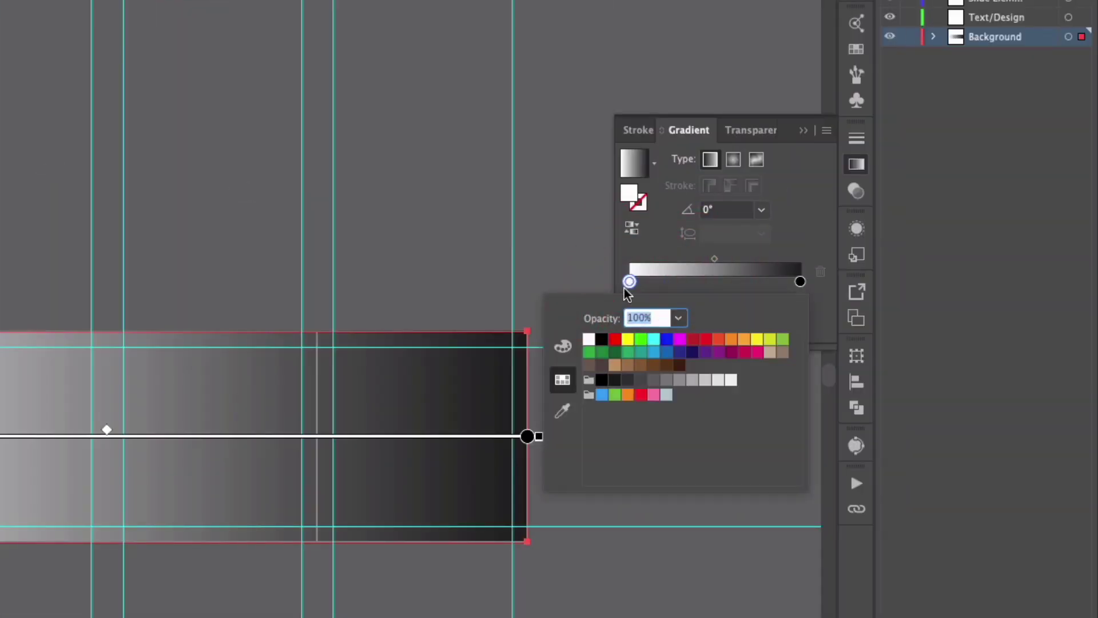
left_click(617, 381)
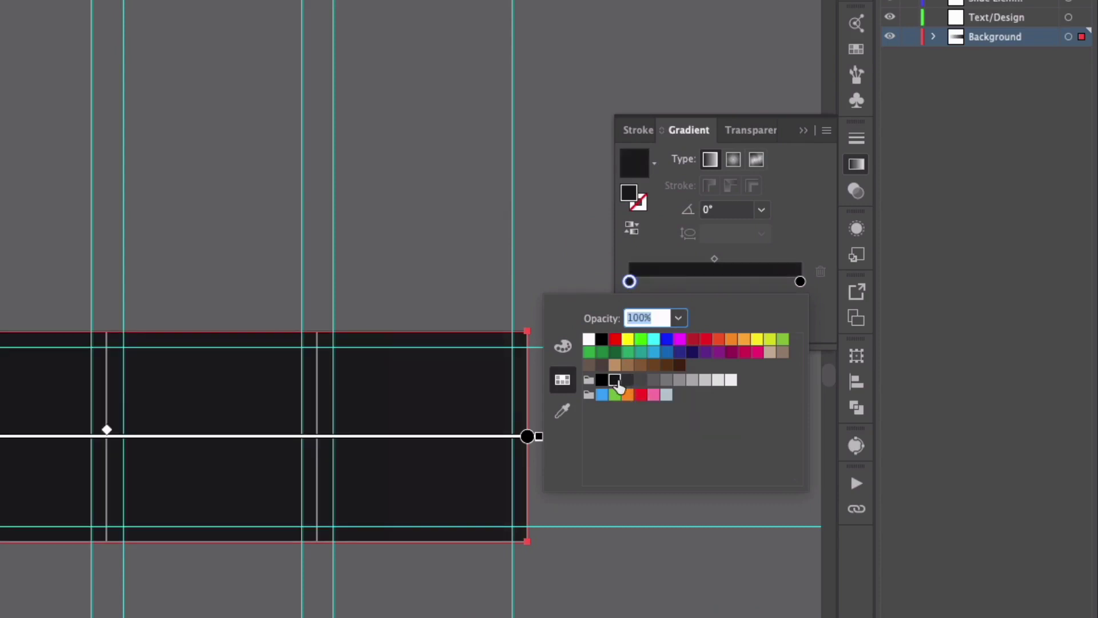
- Set the ending colour of the background gradient to a medium-dark grey swatch
left_click(800, 282)
double_click(800, 282)
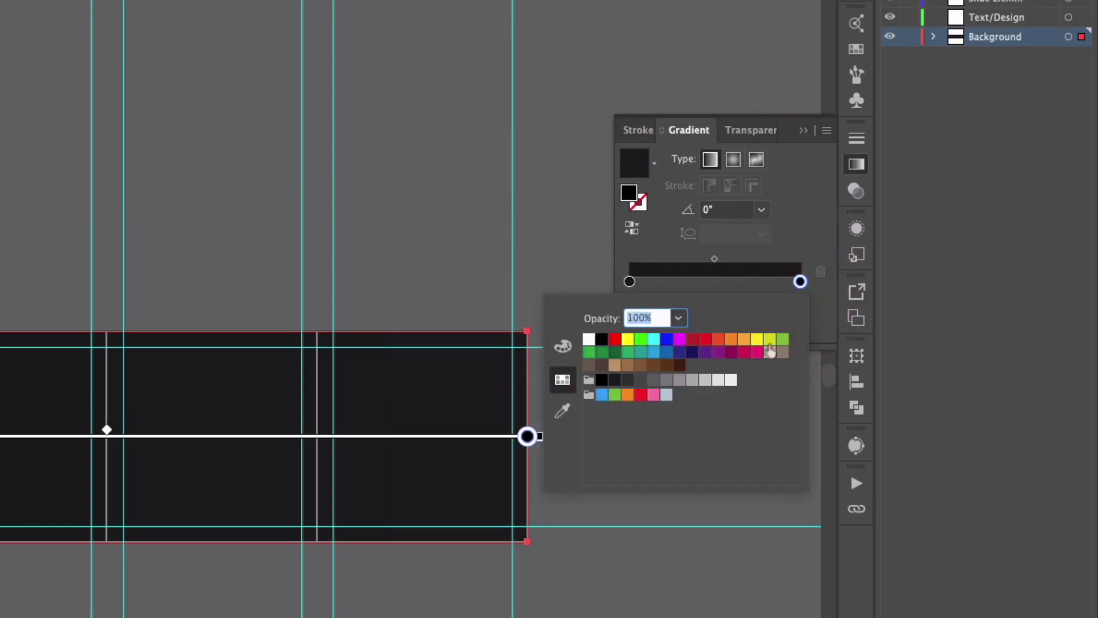
left_click(653, 382)
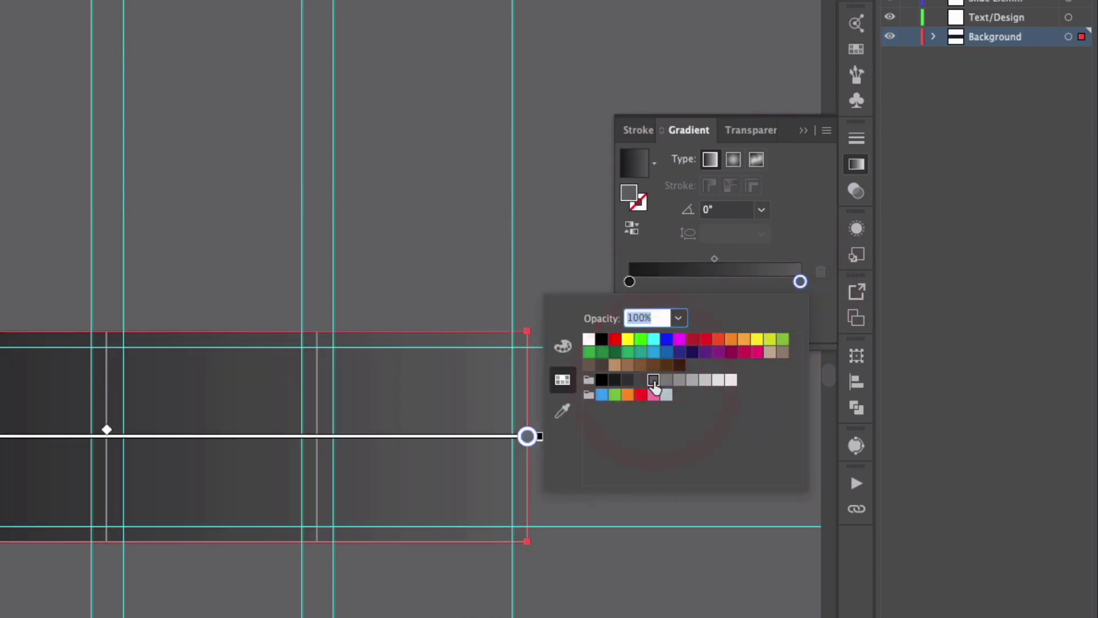
left_click(764, 239)
key("v")
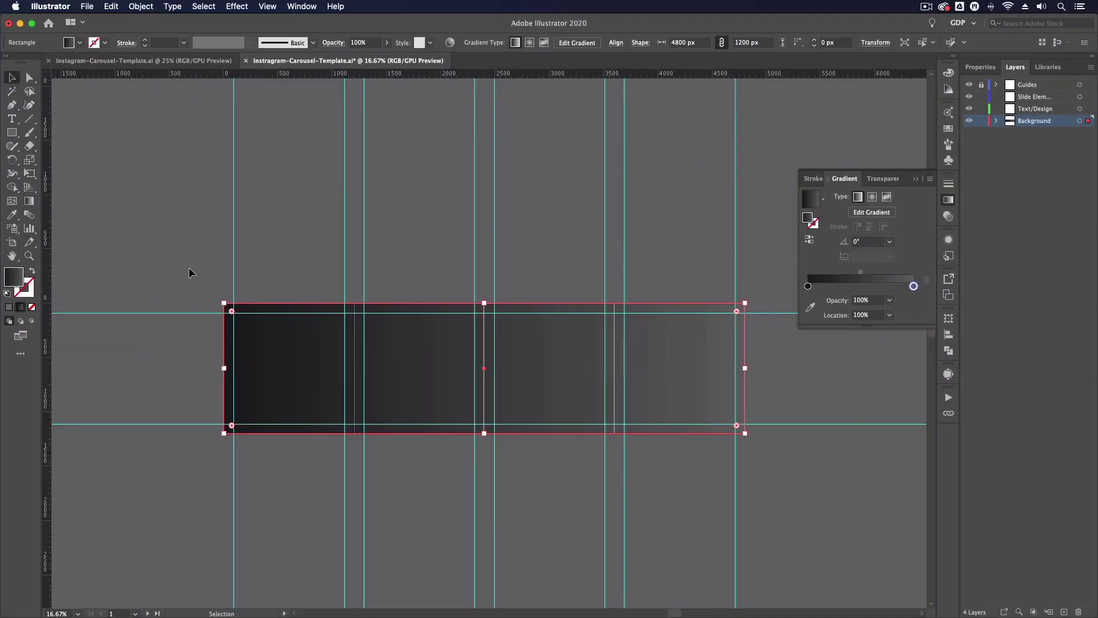
- Deselect the background rectangle and examine how the gradient runs across the adjoining artboards
key("super+equal")
key("super+equal")
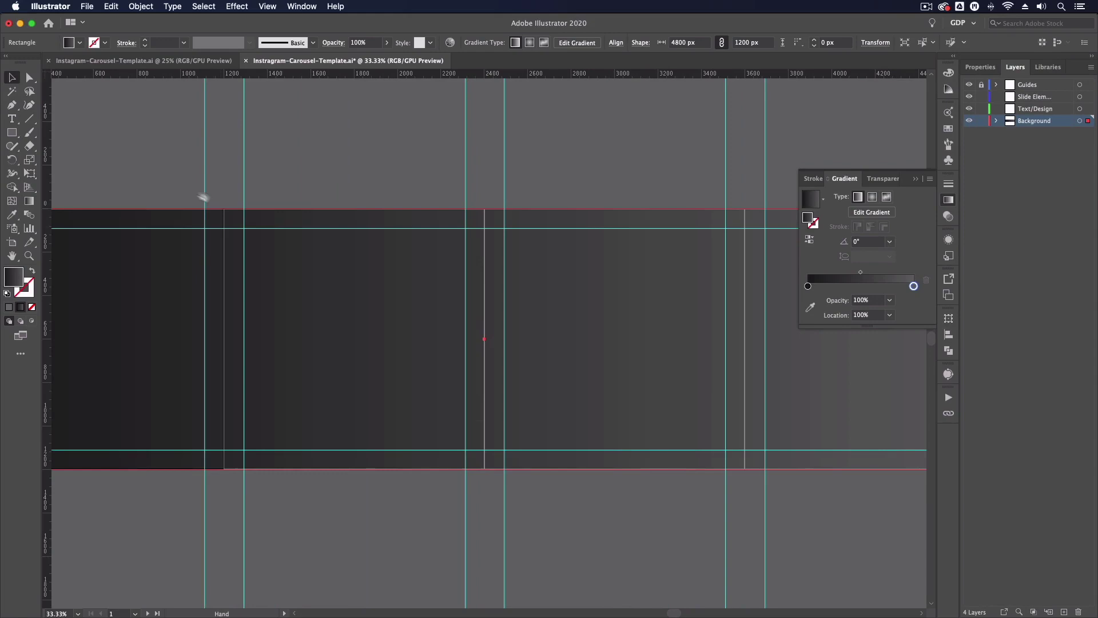
left_click_drag(203, 197, 458, 221)
left_click(459, 217)
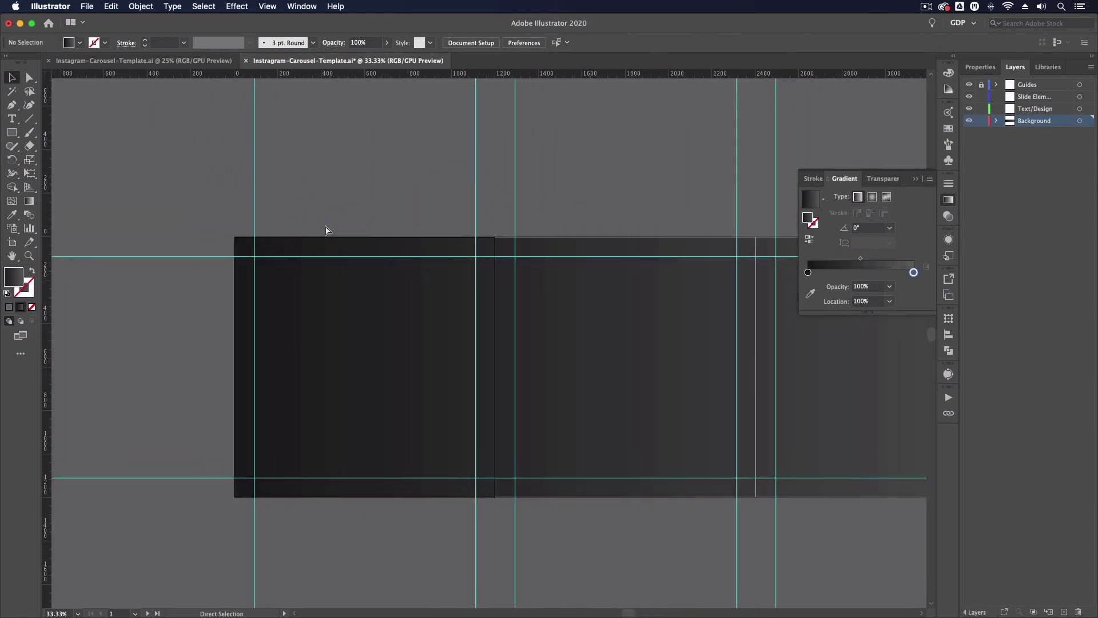
key("super+equal")
scroll(571, 314, "down", 3)
left_click_drag(571, 314, 549, 319)
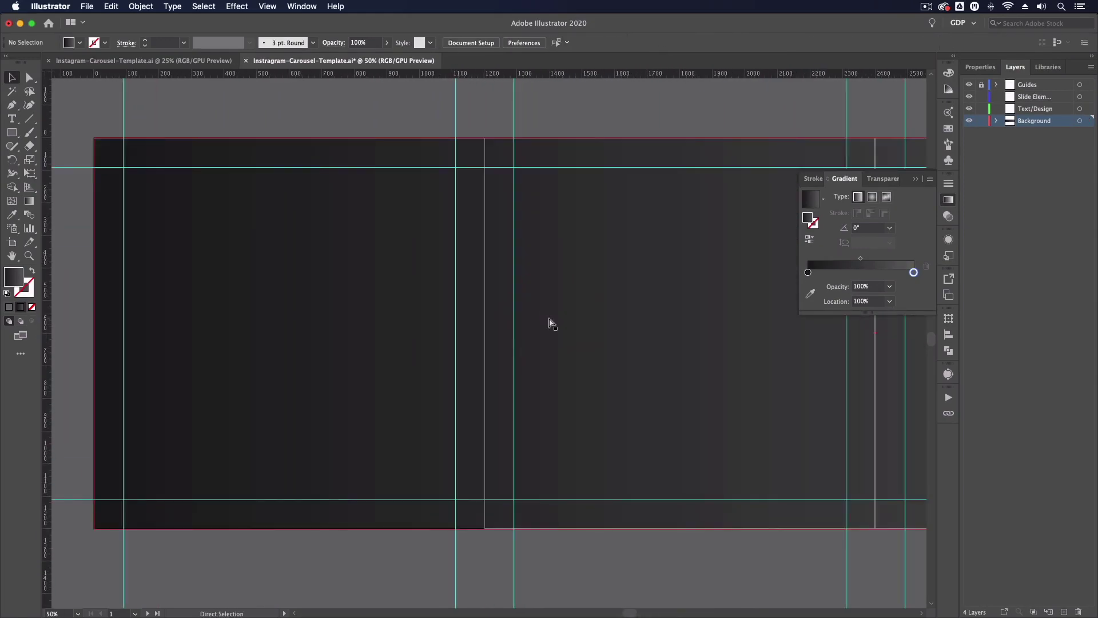
key("super+minus")
left_click_drag(557, 314, 448, 345)
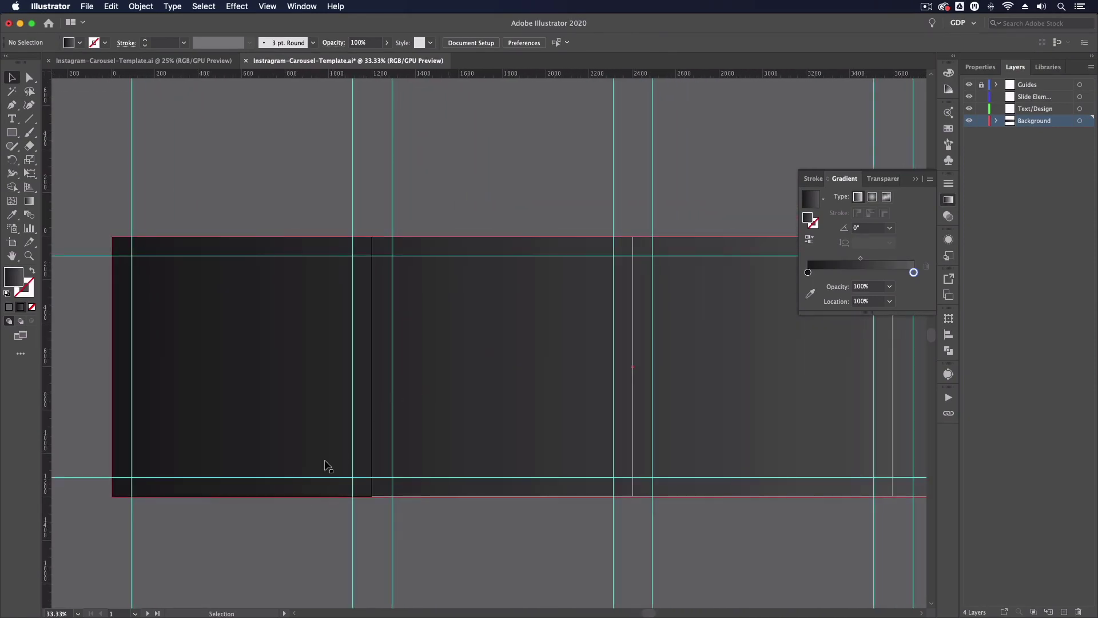
- Draw a mid-grey circle about 598 px wide with the Ellipse tool, overlapping the lower edge where the first two artboards meet
left_click(12, 132)
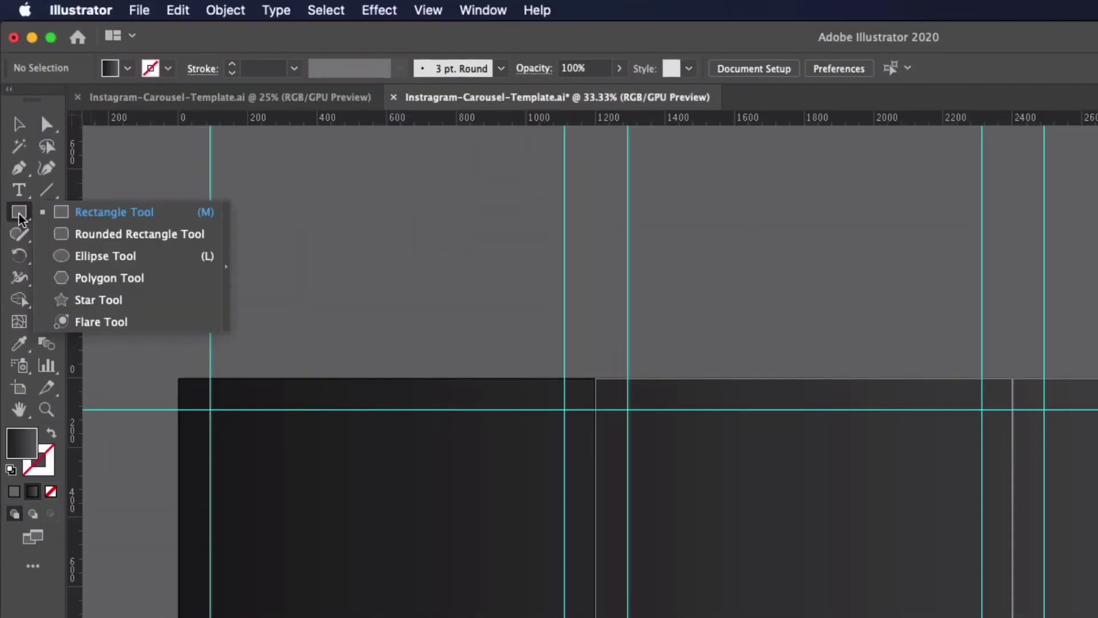
left_click(73, 255)
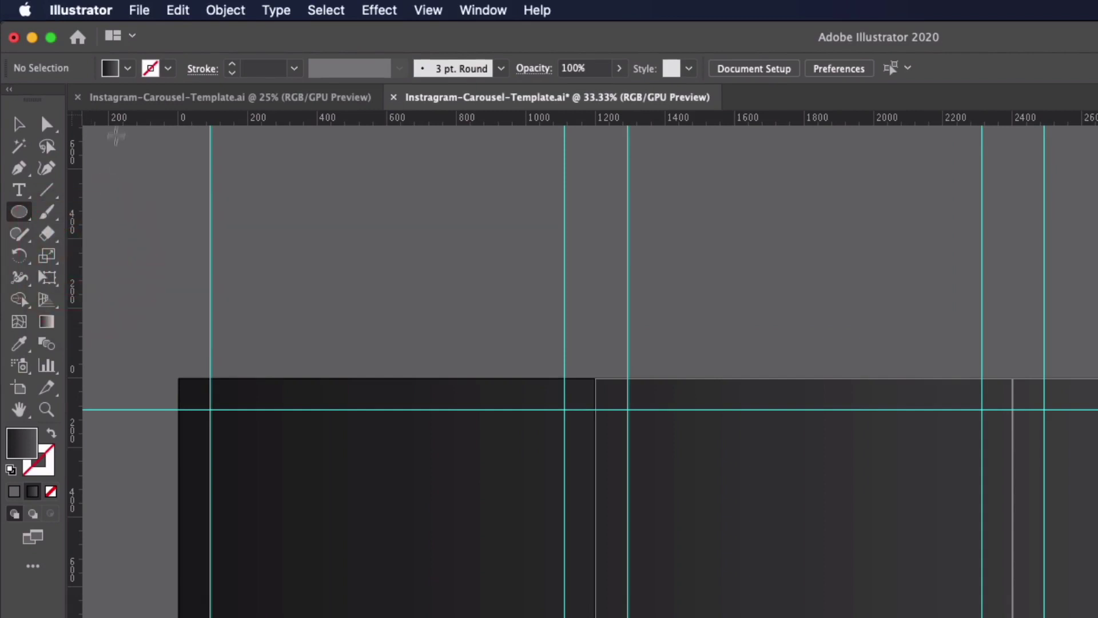
left_click(127, 68)
left_click(89, 152)
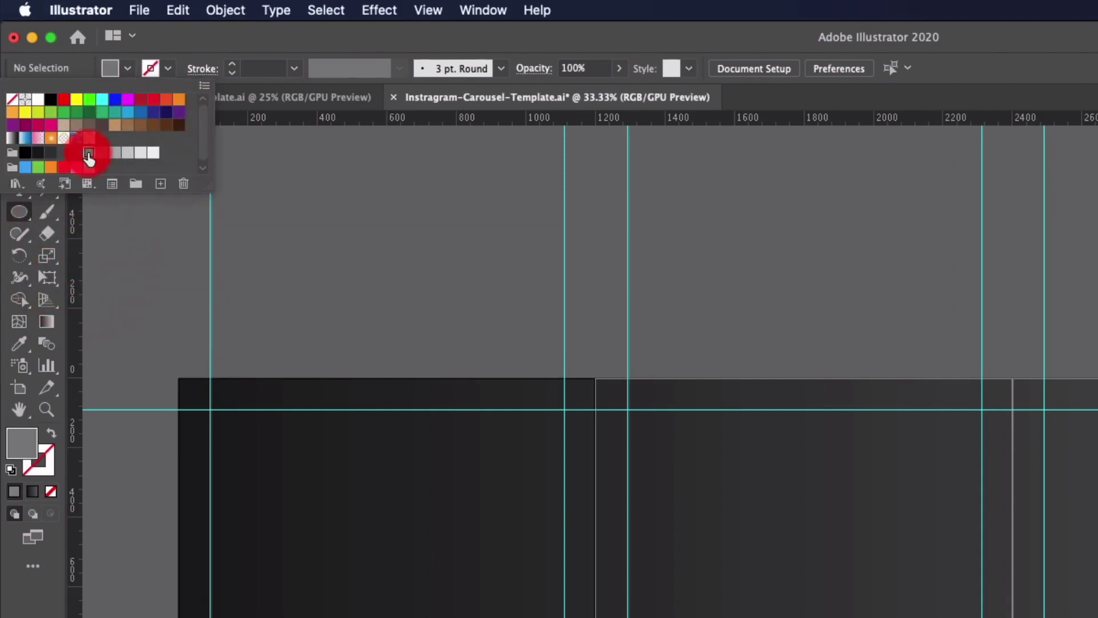
left_click(153, 53)
left_click_drag(481, 617, 658, 617)
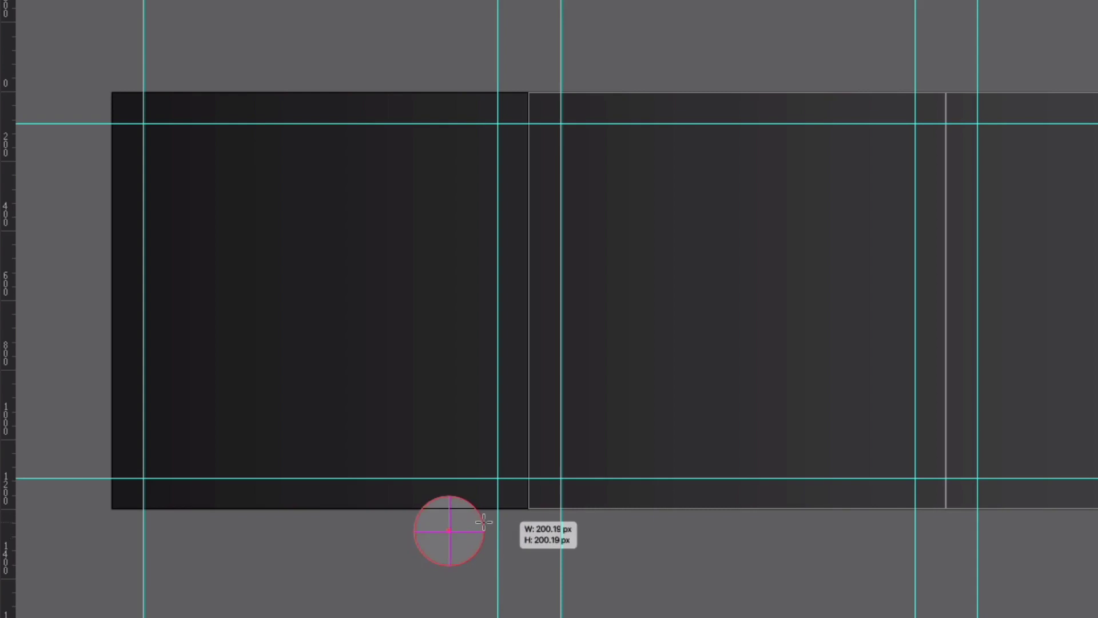
left_click_drag(591, 435, 623, 392)
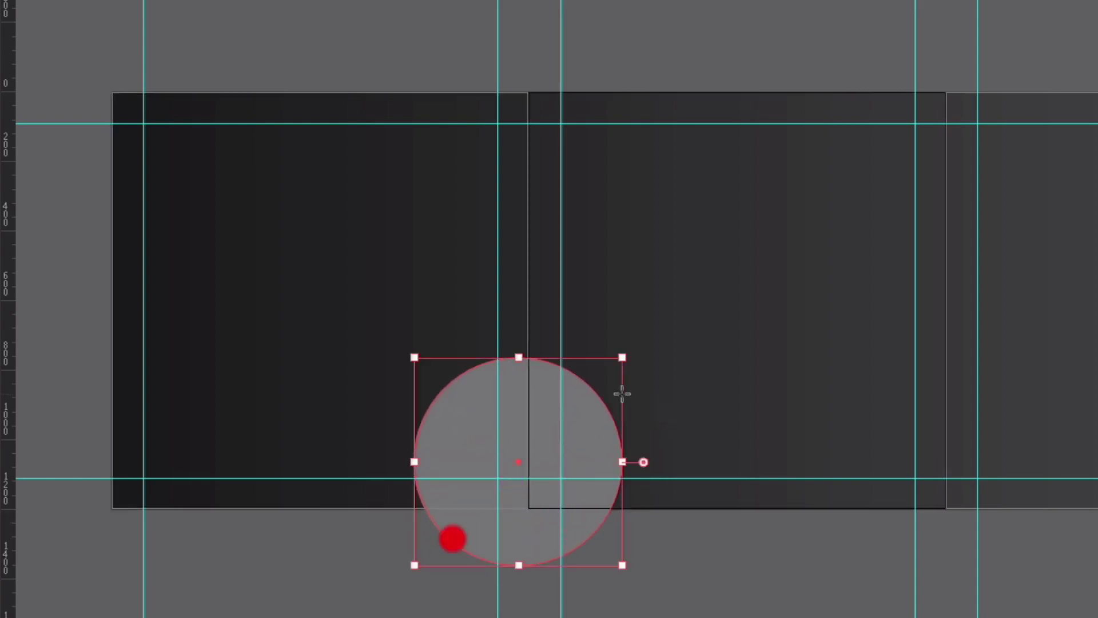
- Duplicate the circle onto the upper edge where the second and third artboards meet and enlarge the copy to about 749 px
left_click(12, 77)
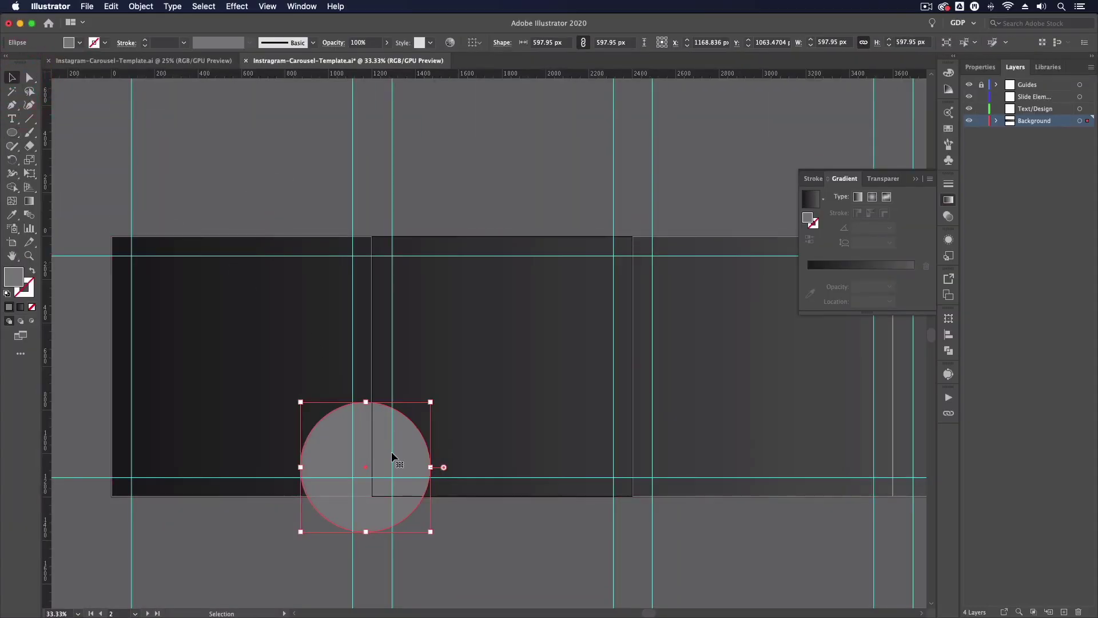
left_click_drag(395, 458, 627, 205)
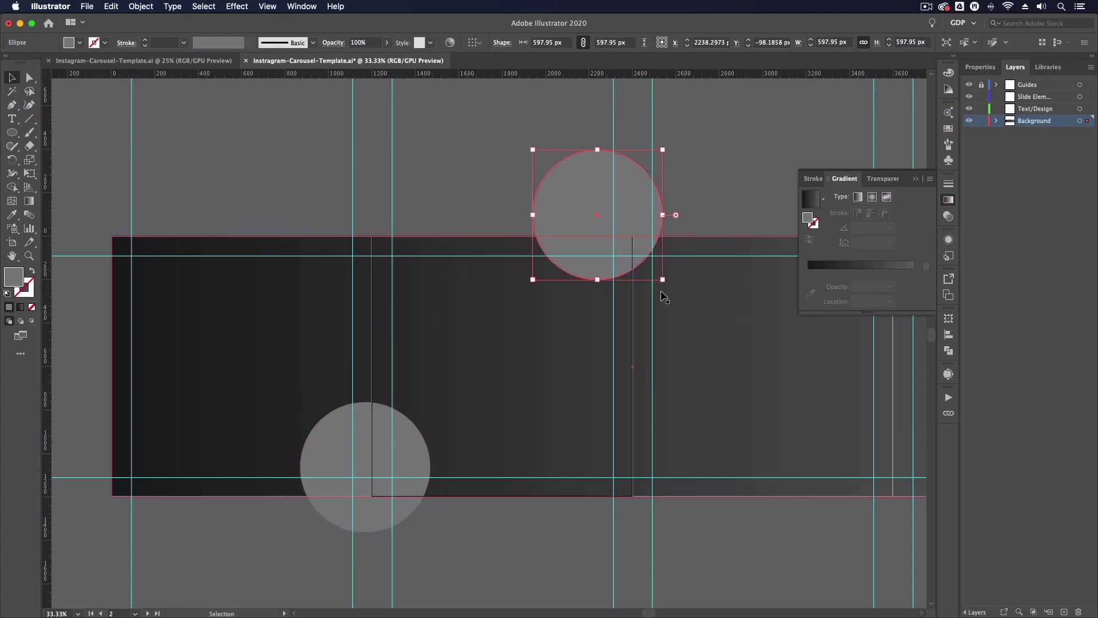
left_click_drag(663, 280, 696, 315)
- Place a copy of the enlarged circle over the lower right corner of the fourth artboard and deselect it
left_click(679, 520)
mouse_move(715, 522)
left_mouse_down()
mouse_move(437, 454)
mouse_move(305, 462)
left_mouse_up()
left_click(806, 366)
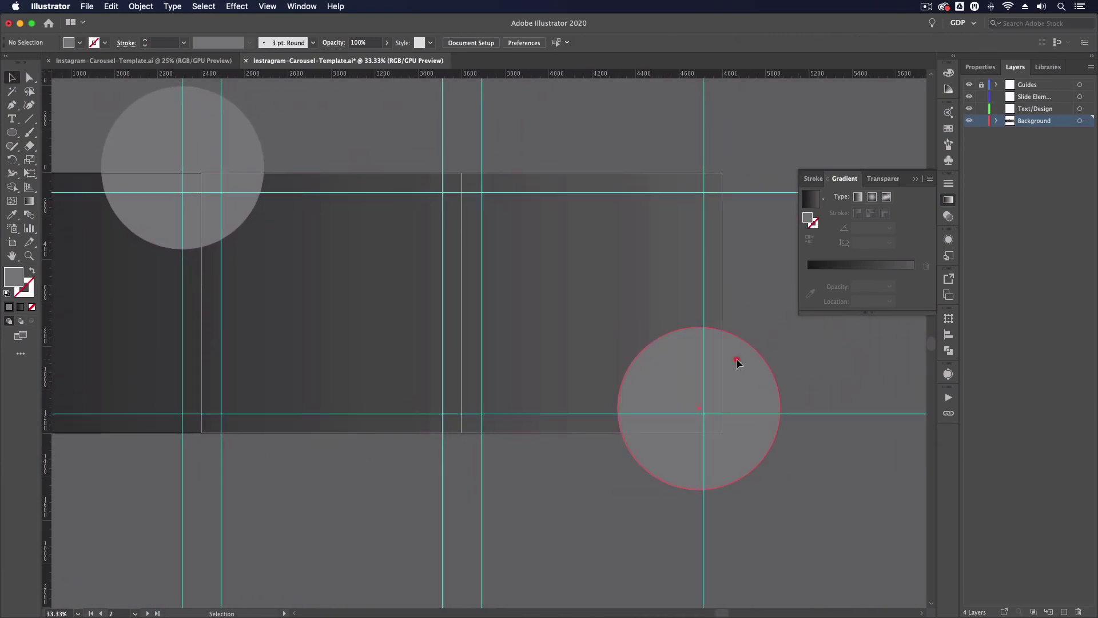
left_click(736, 359)
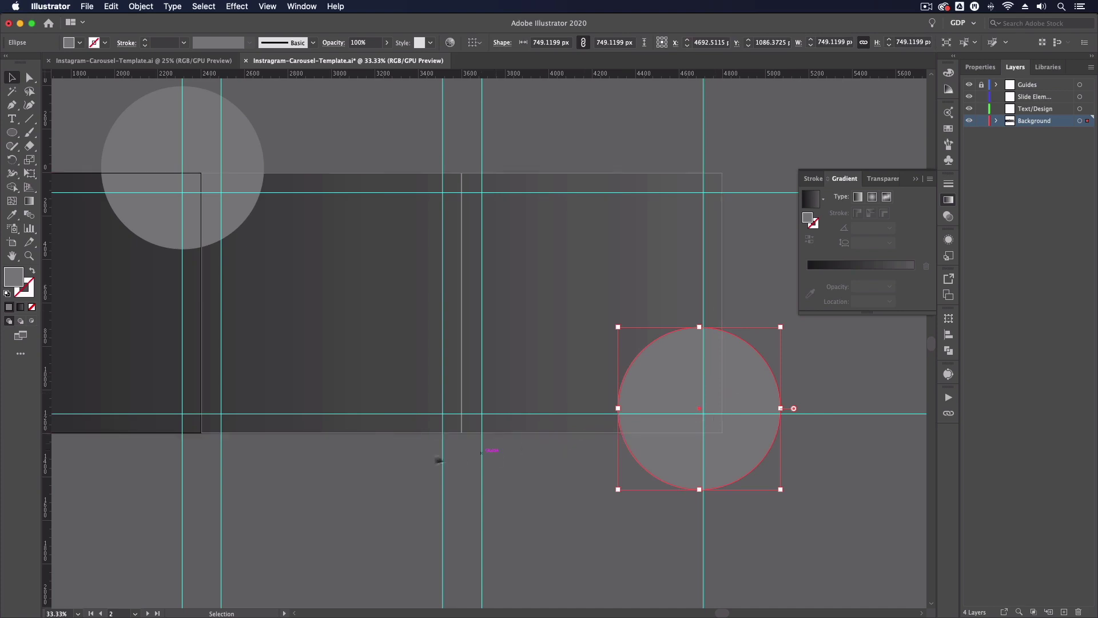
left_click(381, 456)
key("space")
left_click_drag(294, 159, 393, 175)
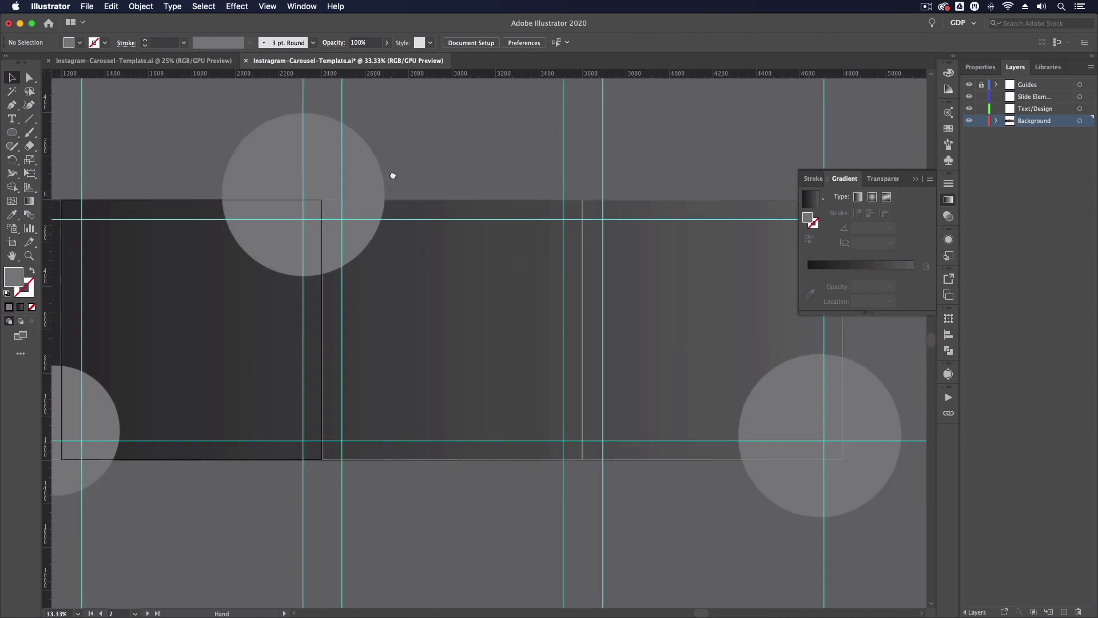
- Lock the Background layer and make the slide elements layer active
left_click(982, 120)
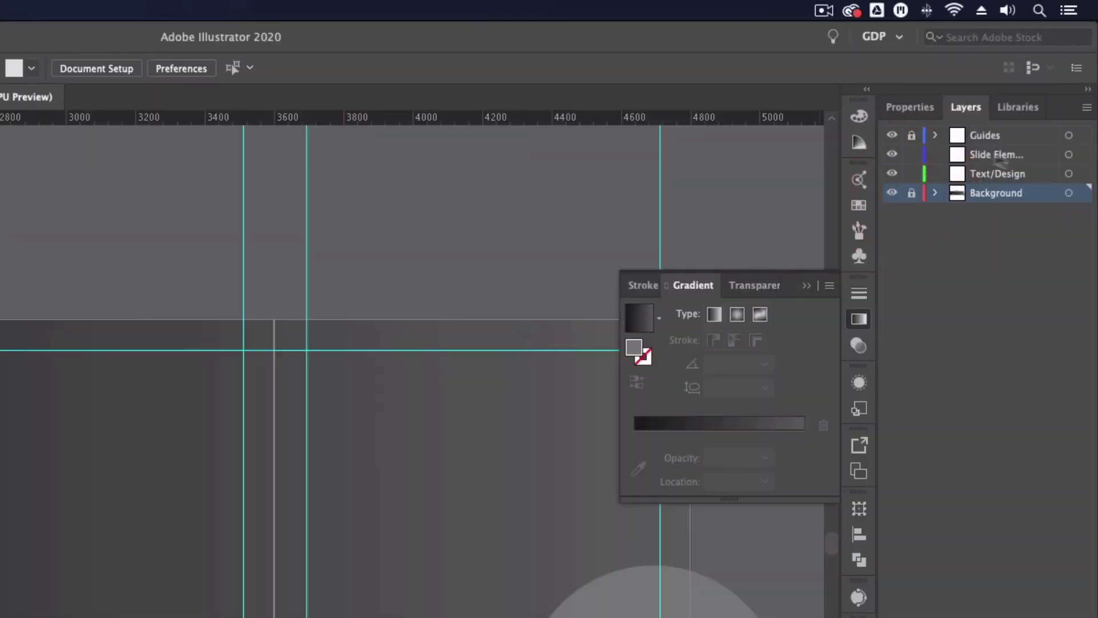
left_click(1024, 155)
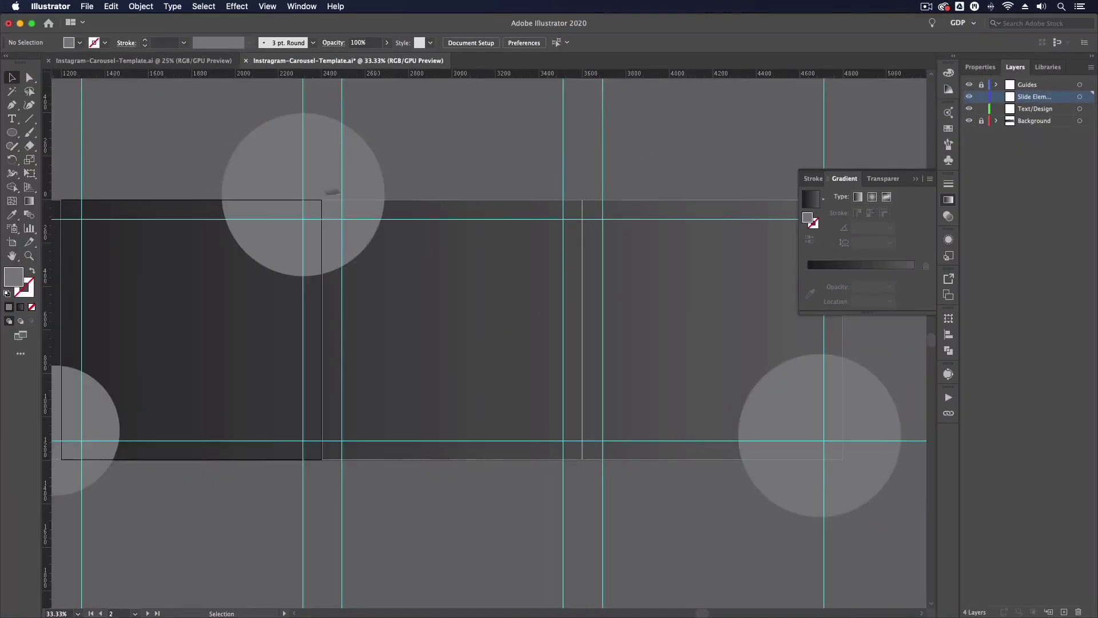
- Add a "Lorem ipsum" point text in the upper left area of the first artboard and set its fill to white
key("space")
left_click_drag(187, 189, 653, 184)
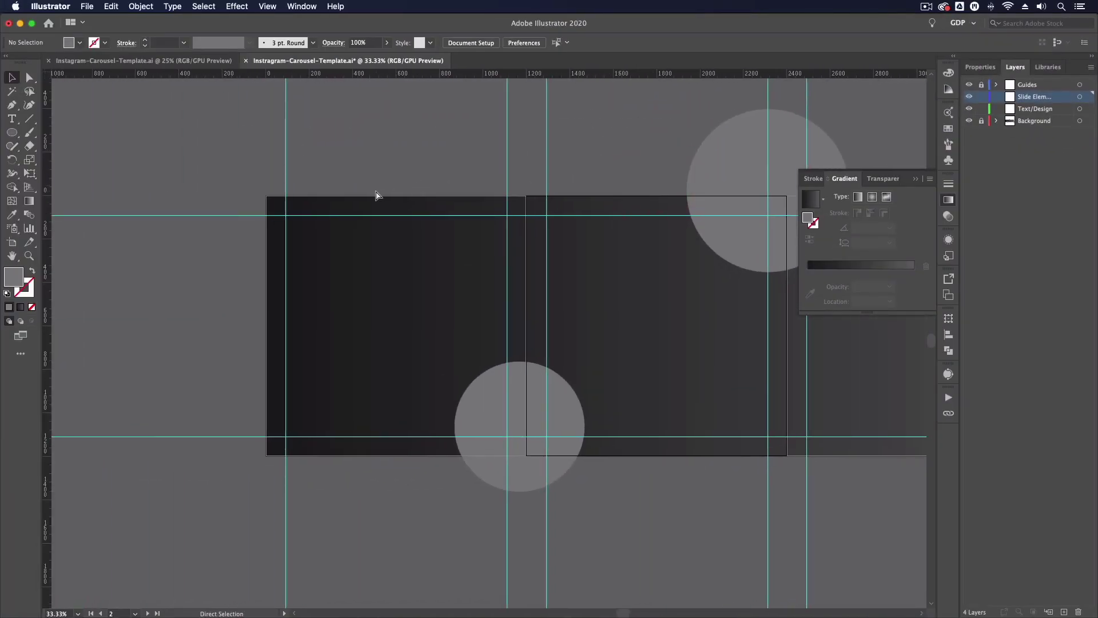
key("super+equal")
key("super+equal")
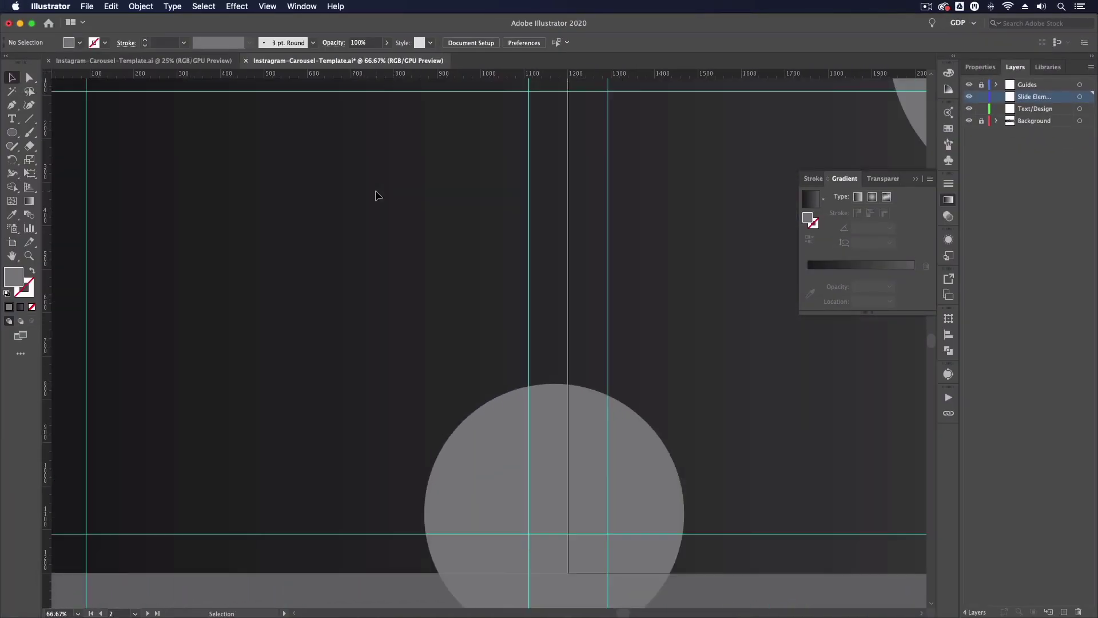
scroll(374, 191, "up", 2)
scroll(374, 191, "left", 2)
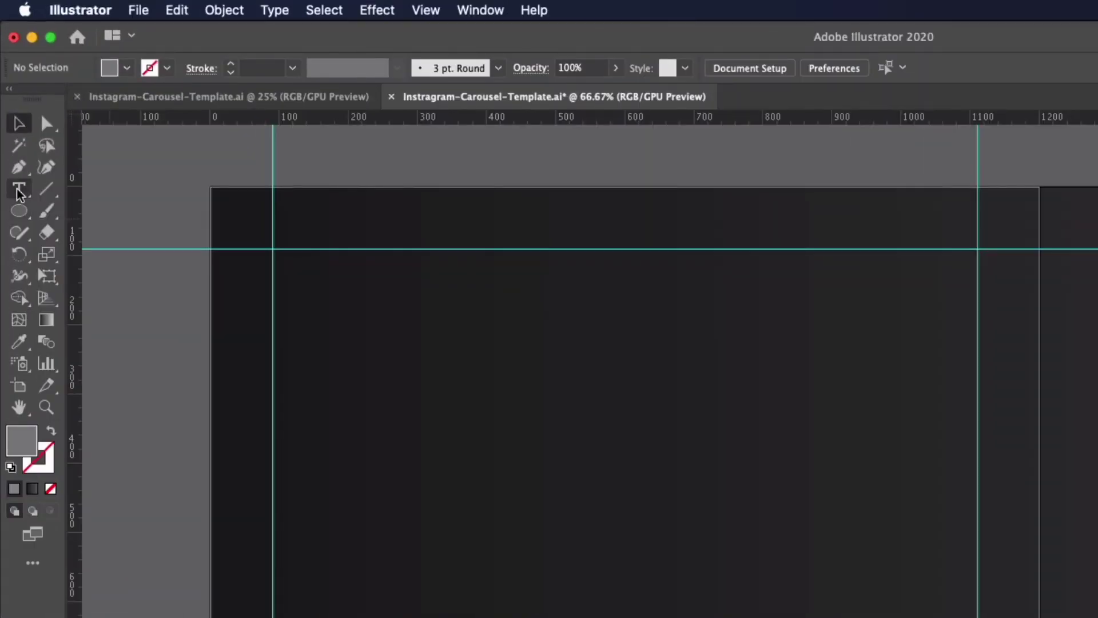
left_click(19, 191)
left_click(416, 345)
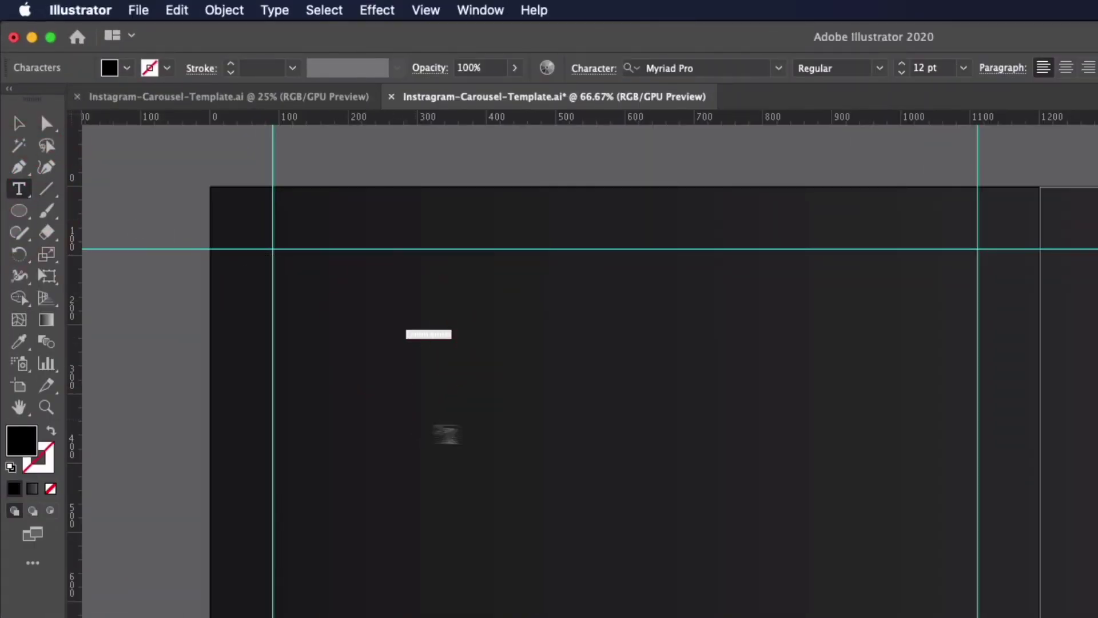
left_click(127, 68)
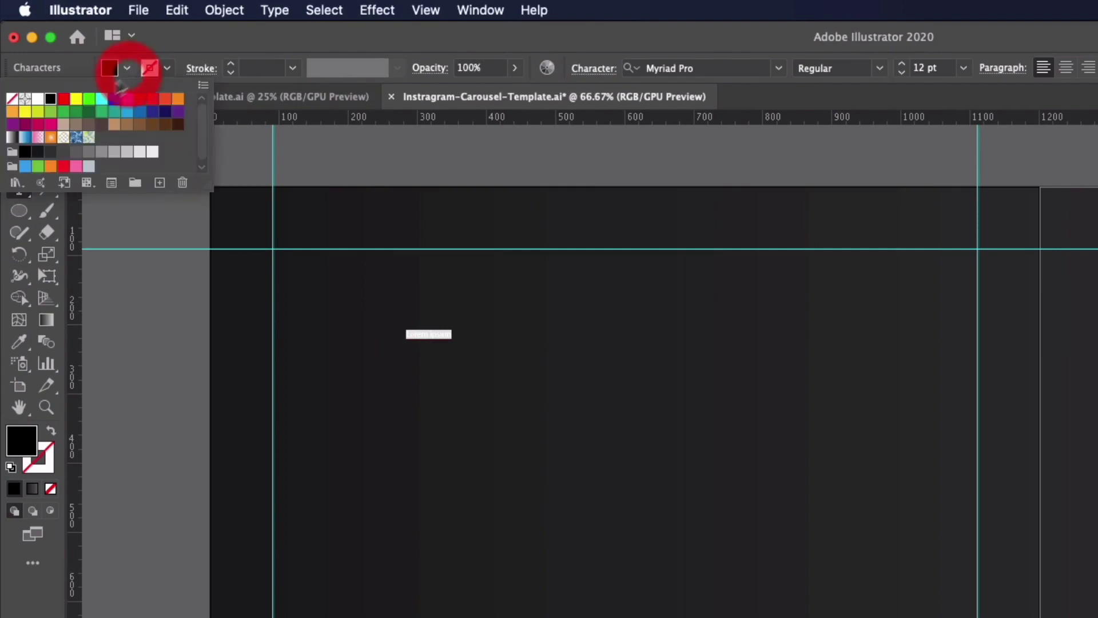
left_click(37, 99)
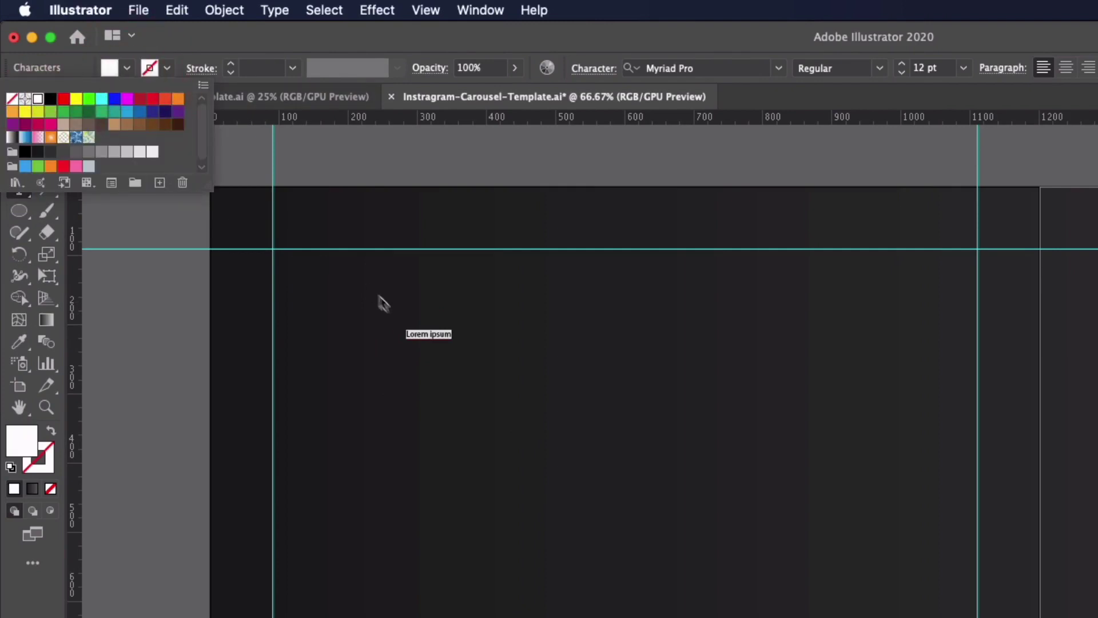
left_click(419, 336)
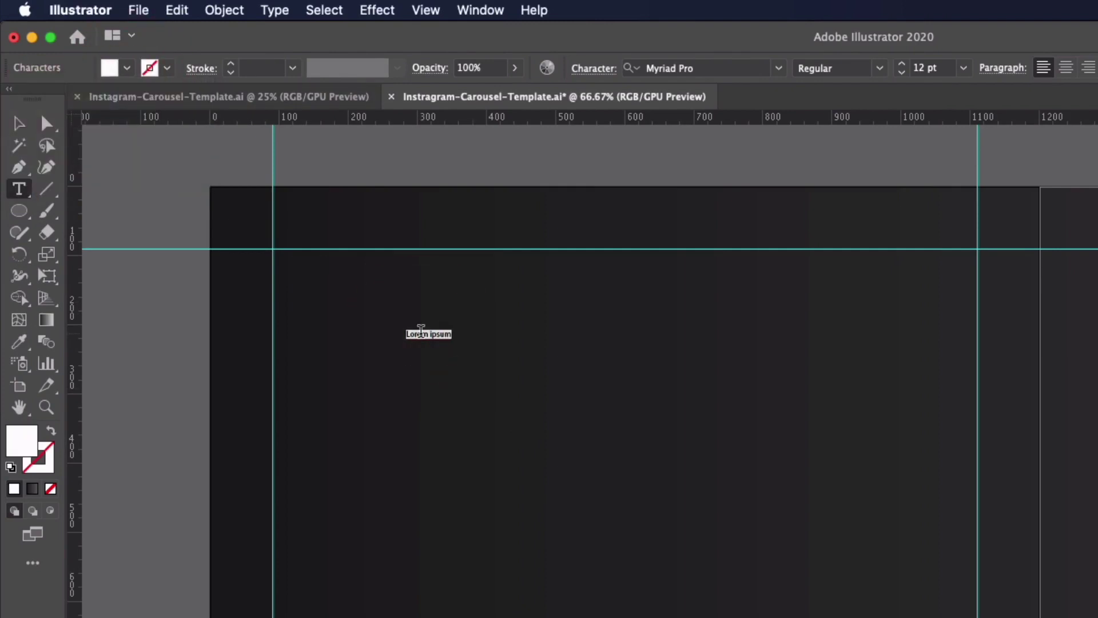
- Set the placeholder text to 20 pt and its font family to Blue Highway
left_click(902, 64)
left_click(902, 64)
left_click(902, 64)
left_click(902, 64)
left_click(902, 64)
left_click(902, 65)
left_click(903, 66)
left_click(902, 66)
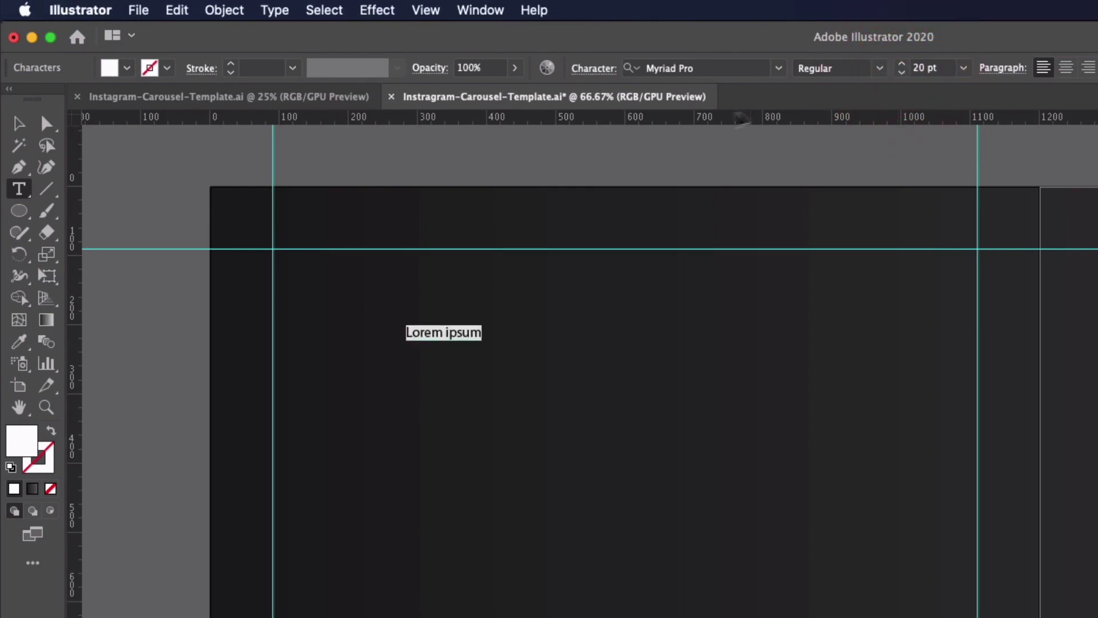
left_click(780, 69)
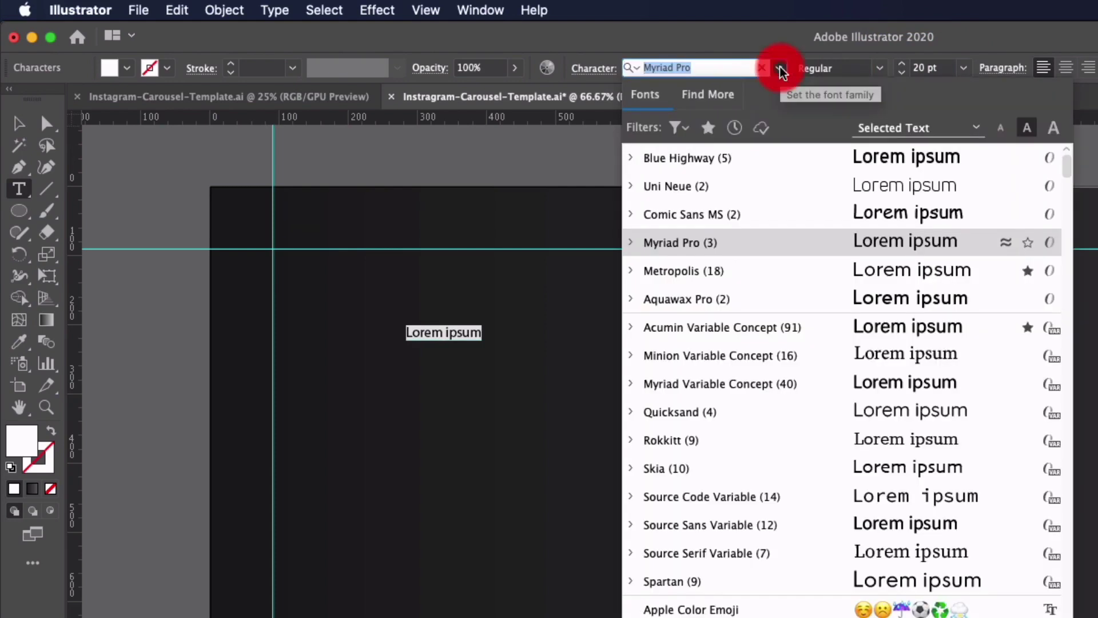
left_click(765, 166)
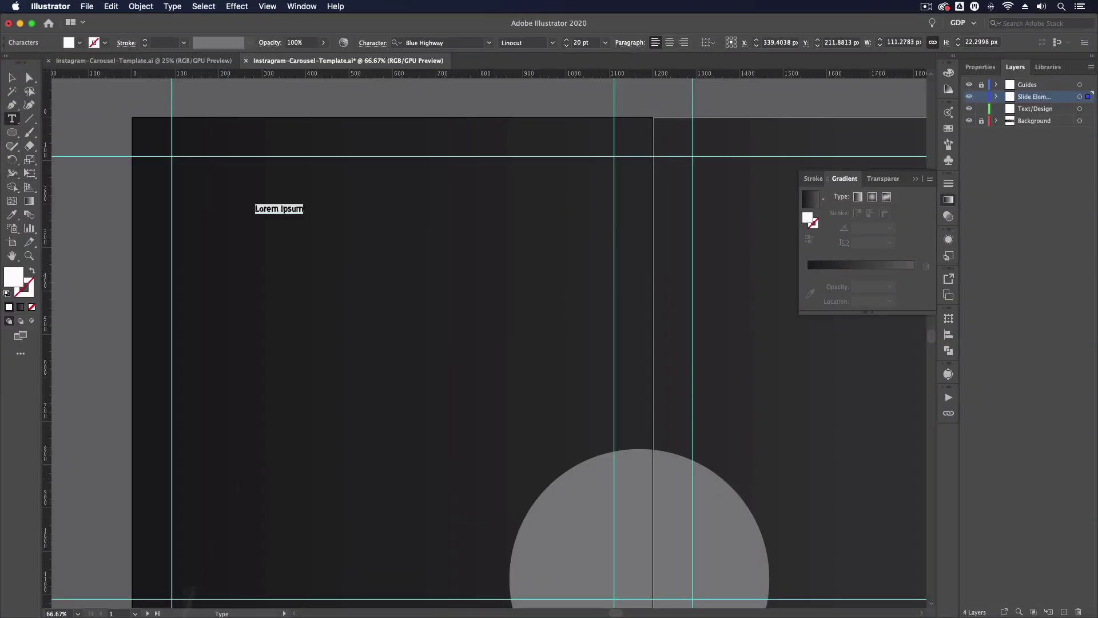
- Switch to Chrome to view the Blue Highway font page on Fontspring and return to Illustrator
left_click(115, 601)
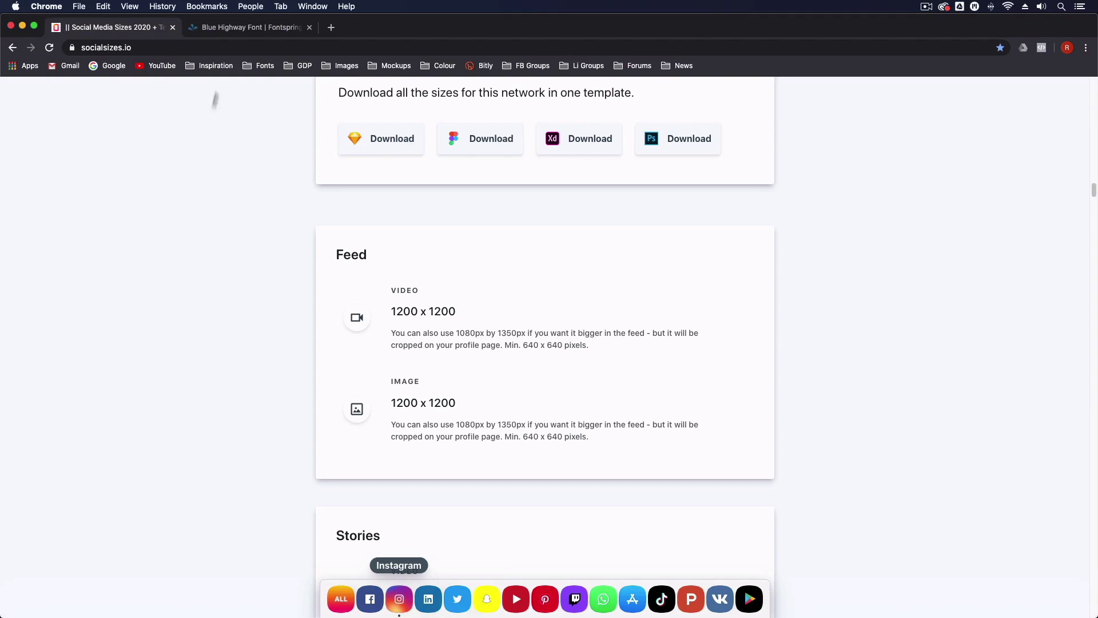
left_click(235, 28)
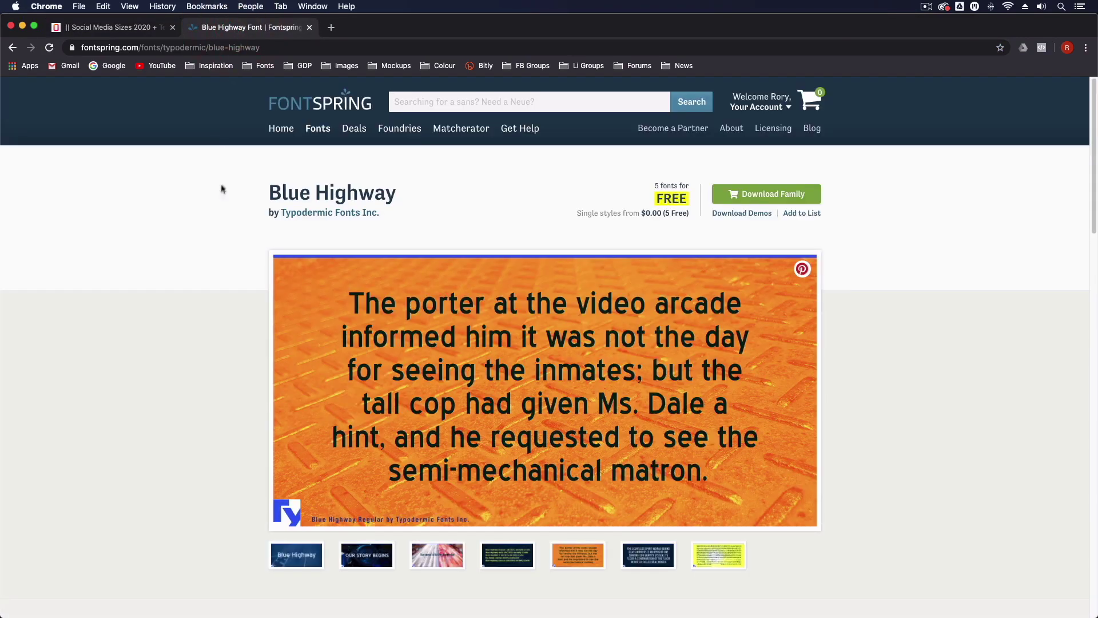
key("super+Tab")
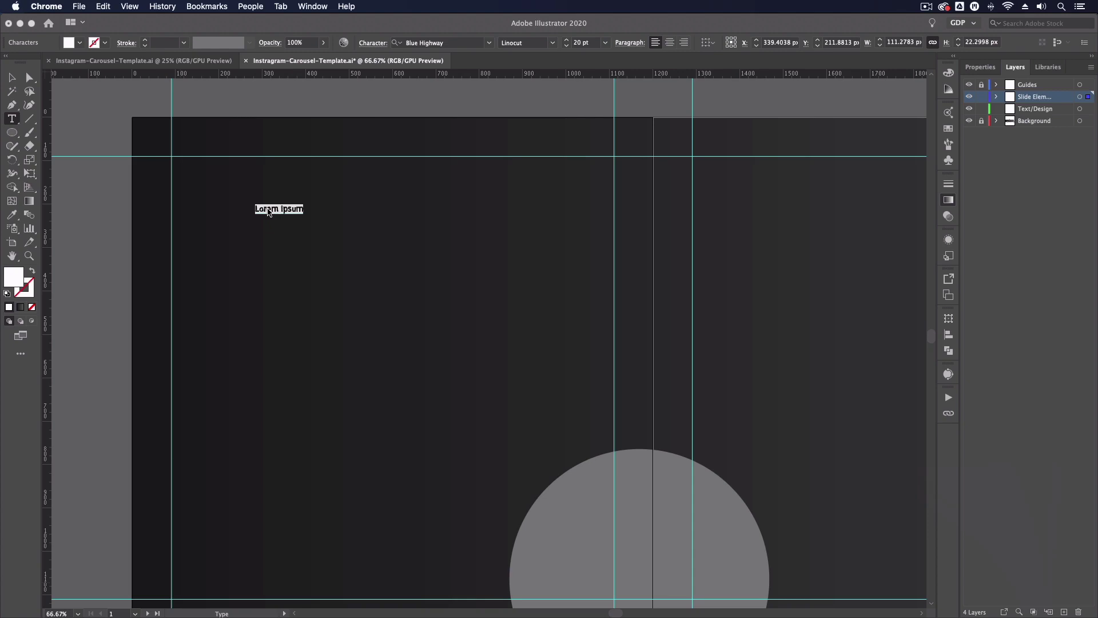
key("super+Tab")
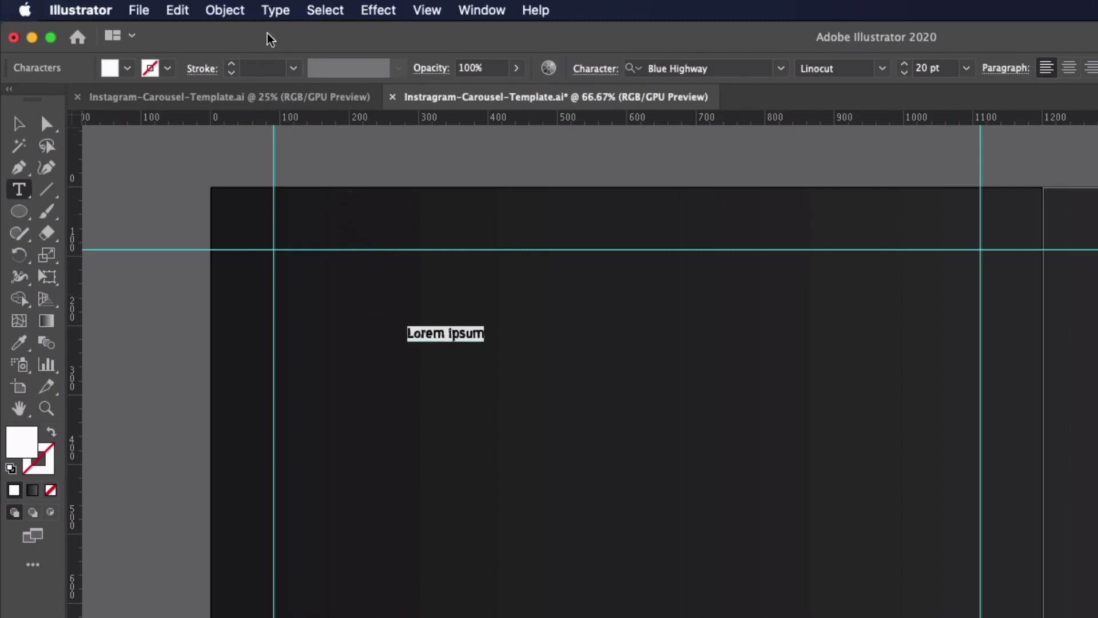
- Replace the placeholder text with a copyright symbol followed by 2020
left_click(275, 16)
mouse_move(366, 358)
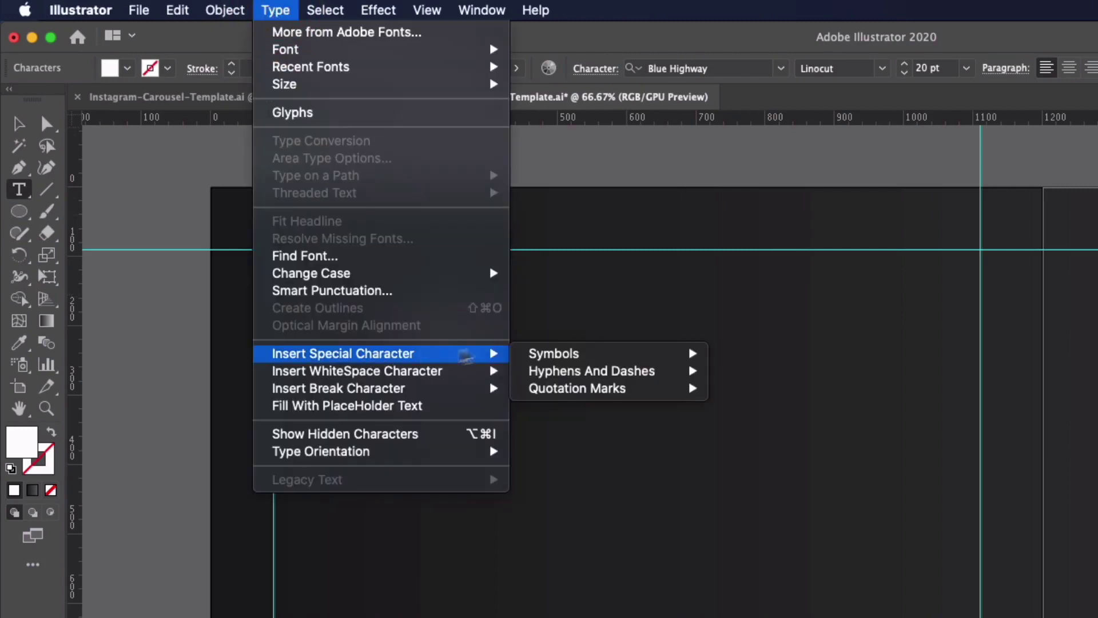
mouse_move(534, 354)
left_click(738, 373)
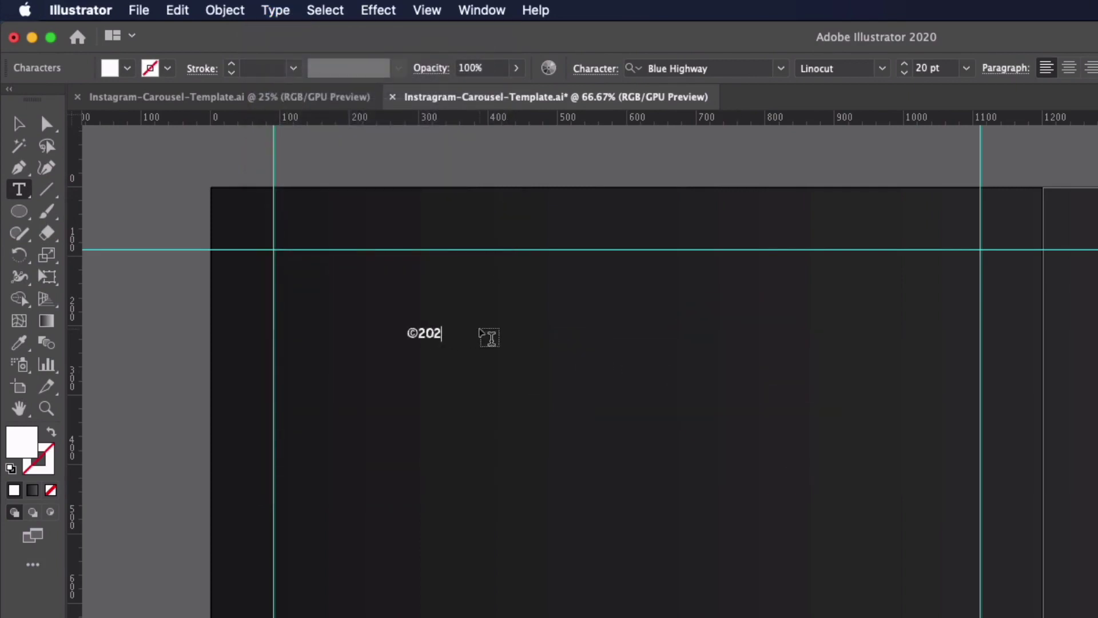
left_click(25, 128)
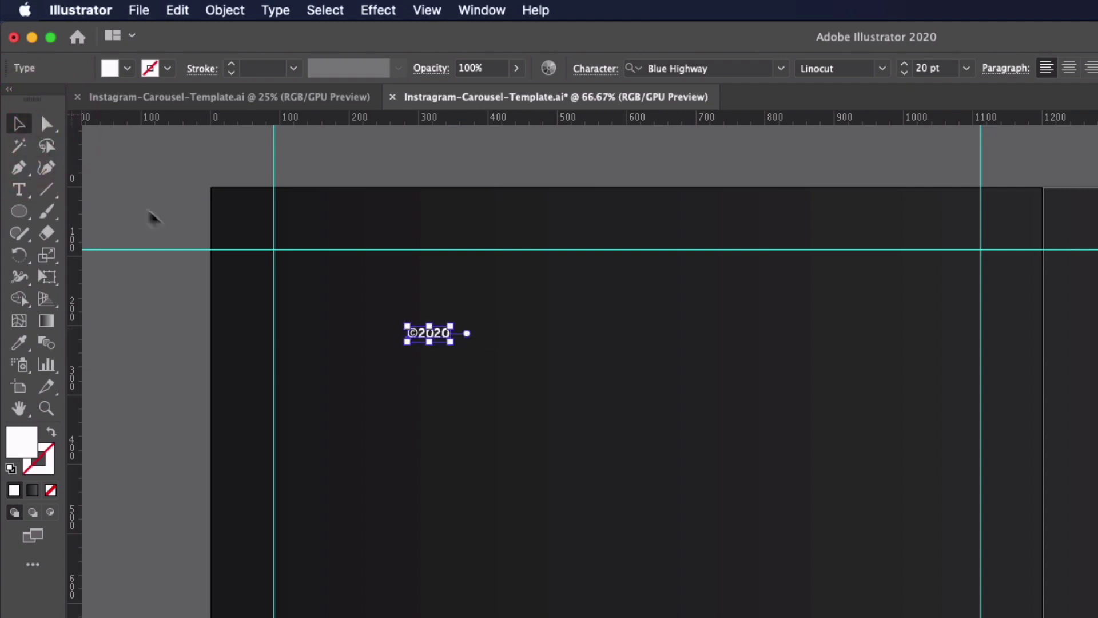
- Snap the ©2020 text into the upper left margin corner of the first artboard and place a copy further right along the upper guide
left_click(404, 363)
left_click_drag(433, 337, 731, 258)
left_click(341, 174)
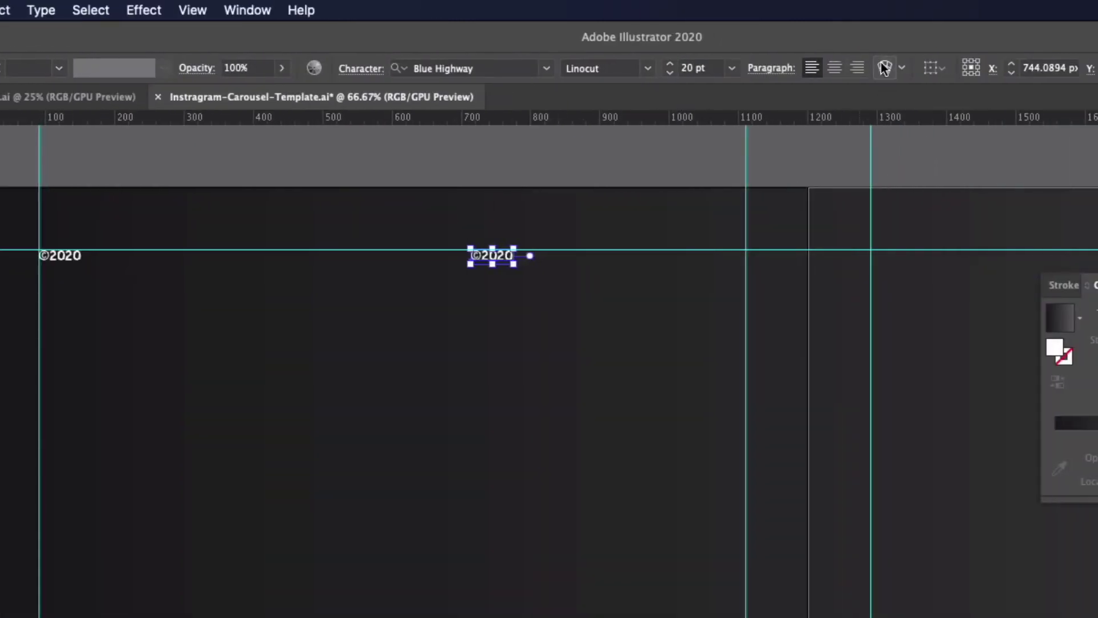
- Right-align the copied text, change it to 1/4 and snap it into the upper right margin corner of the first artboard
left_click(860, 68)
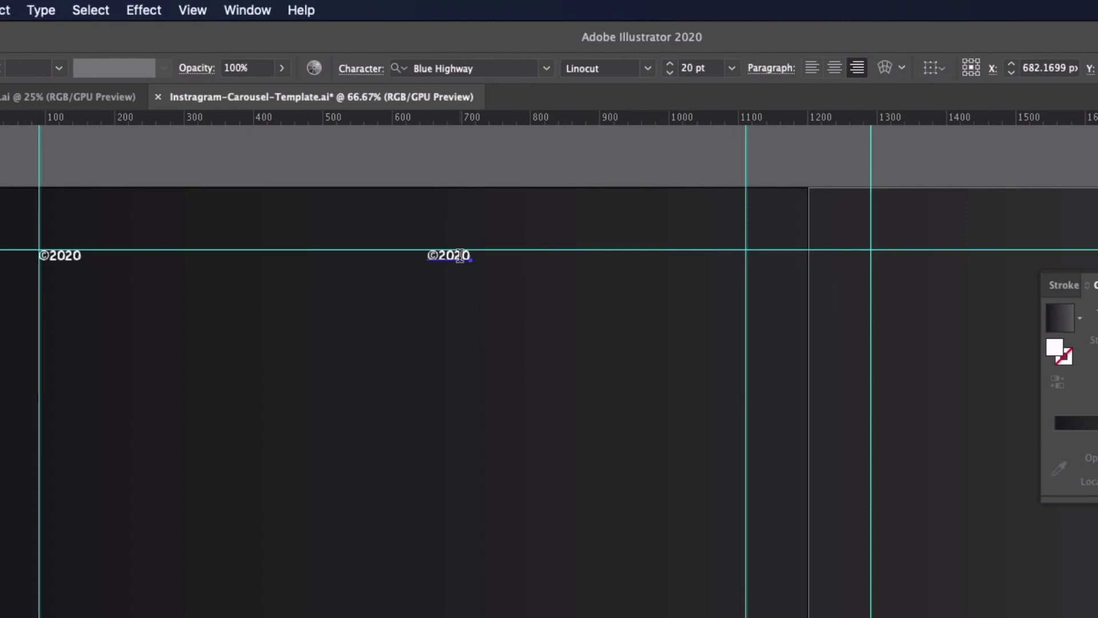
double_click(460, 256)
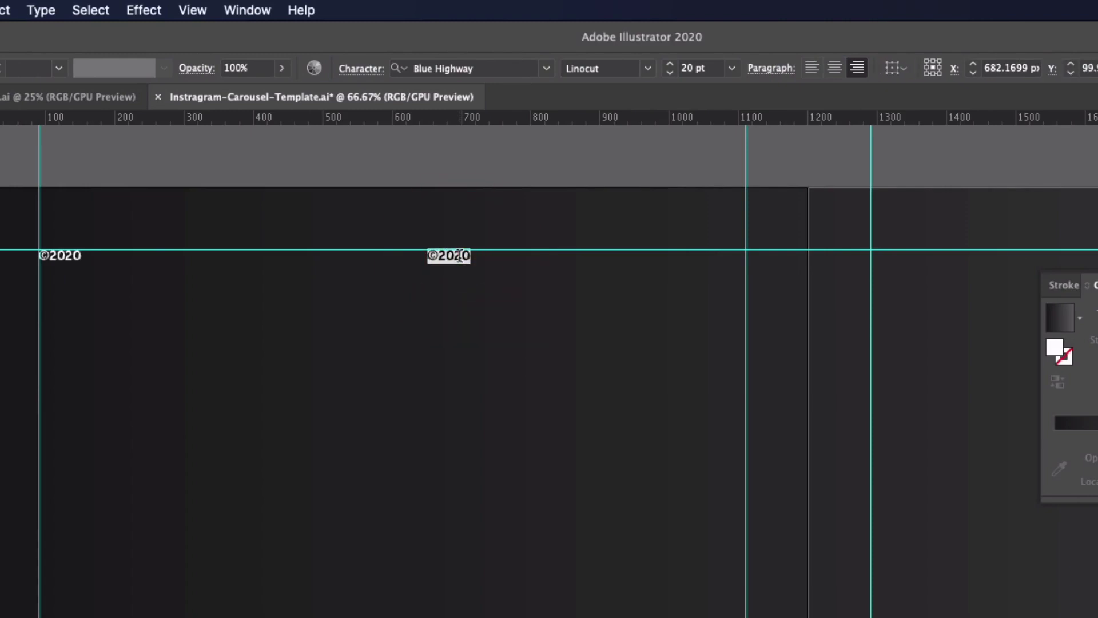
type("1/")
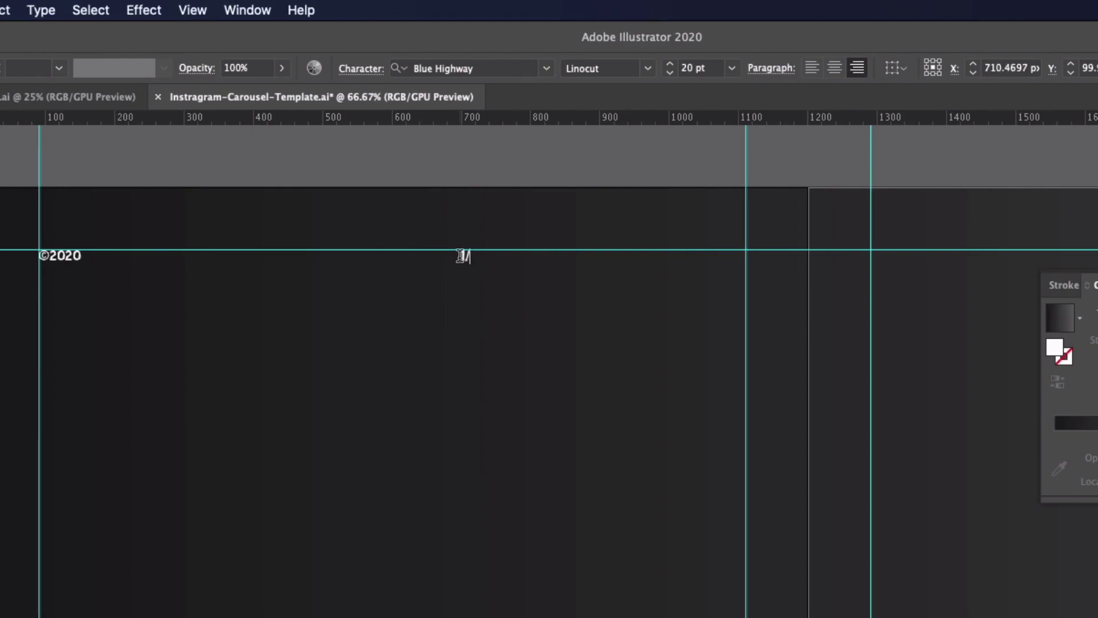
key("Escape")
left_click_drag(460, 256, 737, 261)
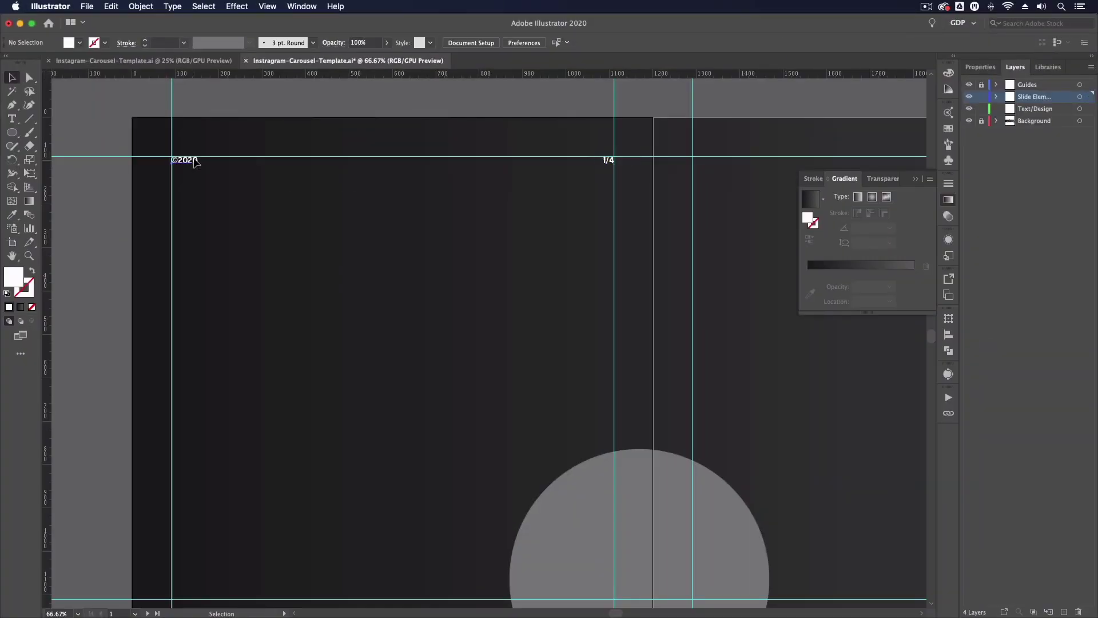
- Copy the ©2020 text to the lower left margin corner of the first artboard and change the copy to "Graphic Designer Pro"
left_click_drag(195, 162, 189, 594)
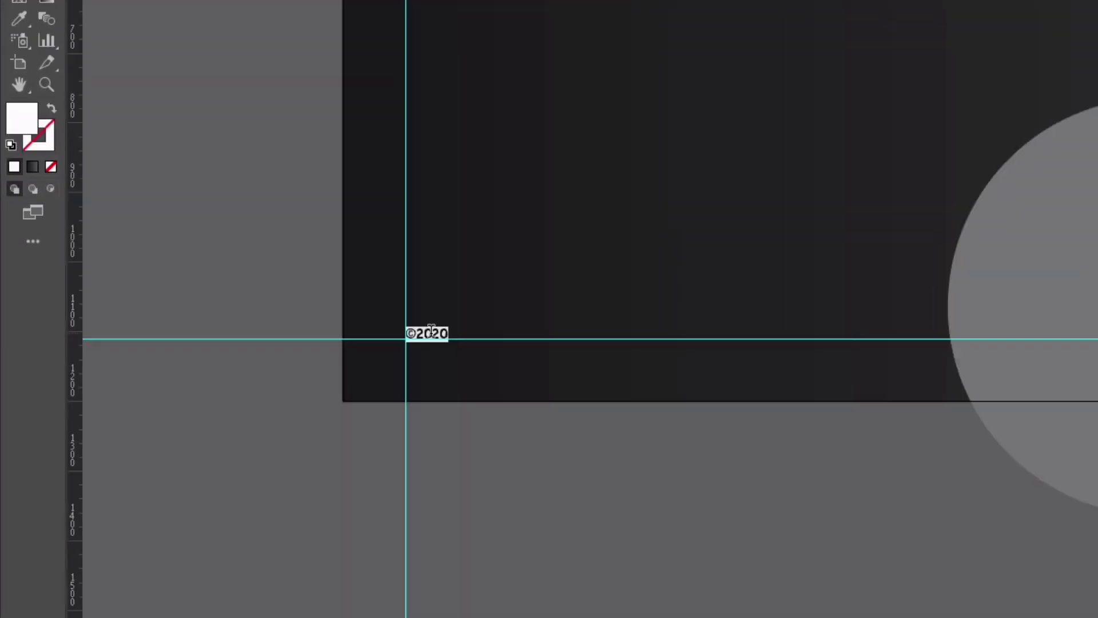
type("Graphic Designer Pro")
left_click(12, 77)
left_click(174, 206)
- Draw a short horizontal line over the circle in the lower right of the first artboard with a white 2 pt stroke
left_click_drag(385, 339, 291, 346)
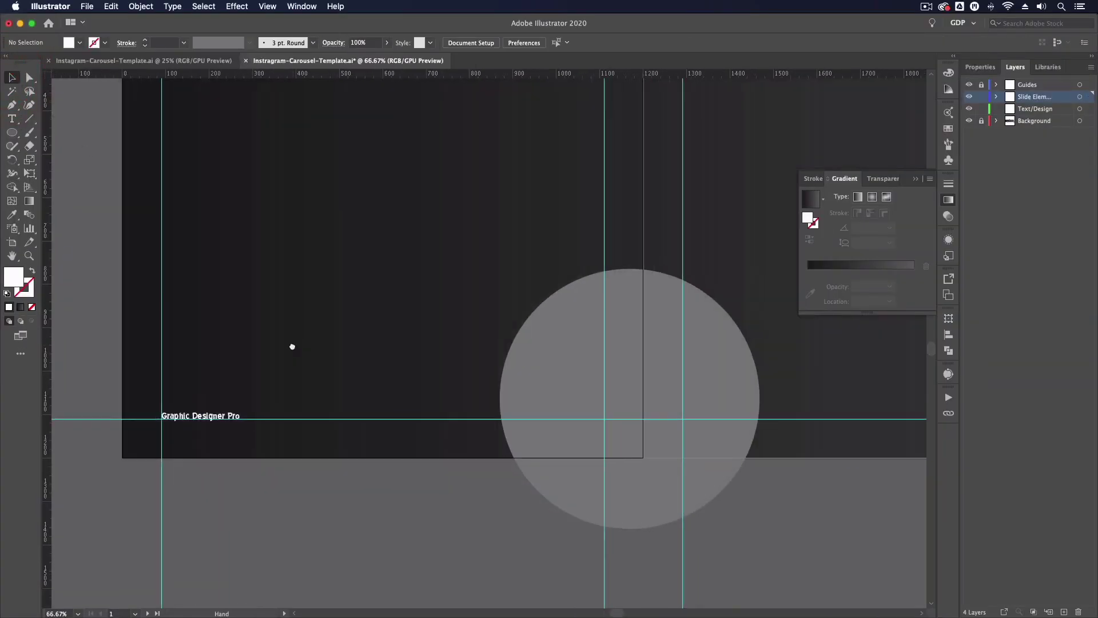
left_click_drag(427, 265, 350, 274)
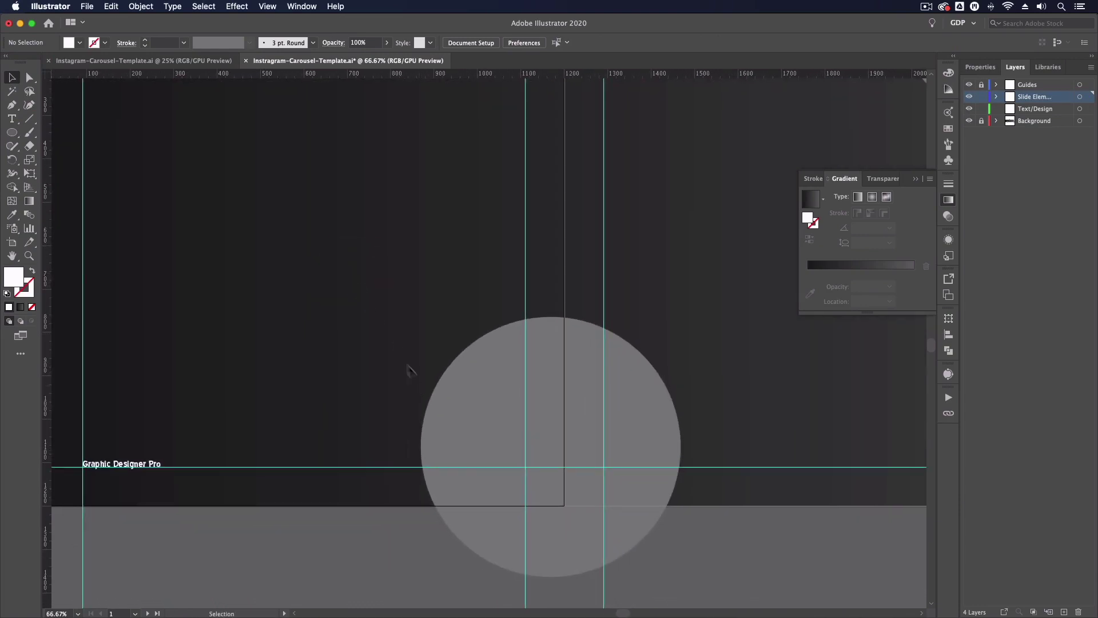
key("g")
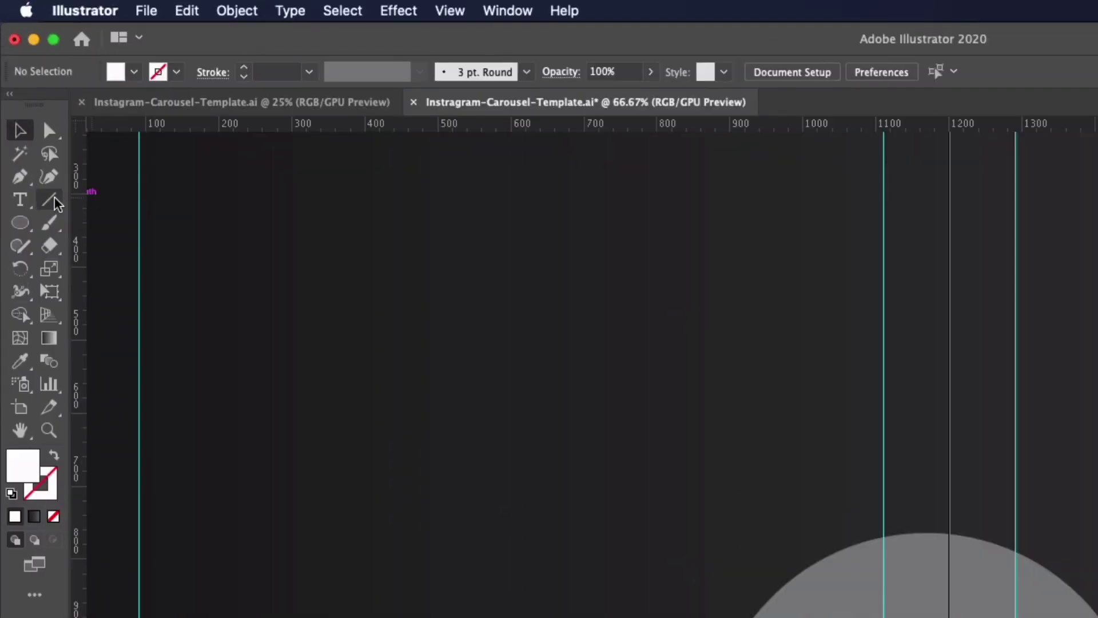
left_click_drag(551, 446, 462, 447)
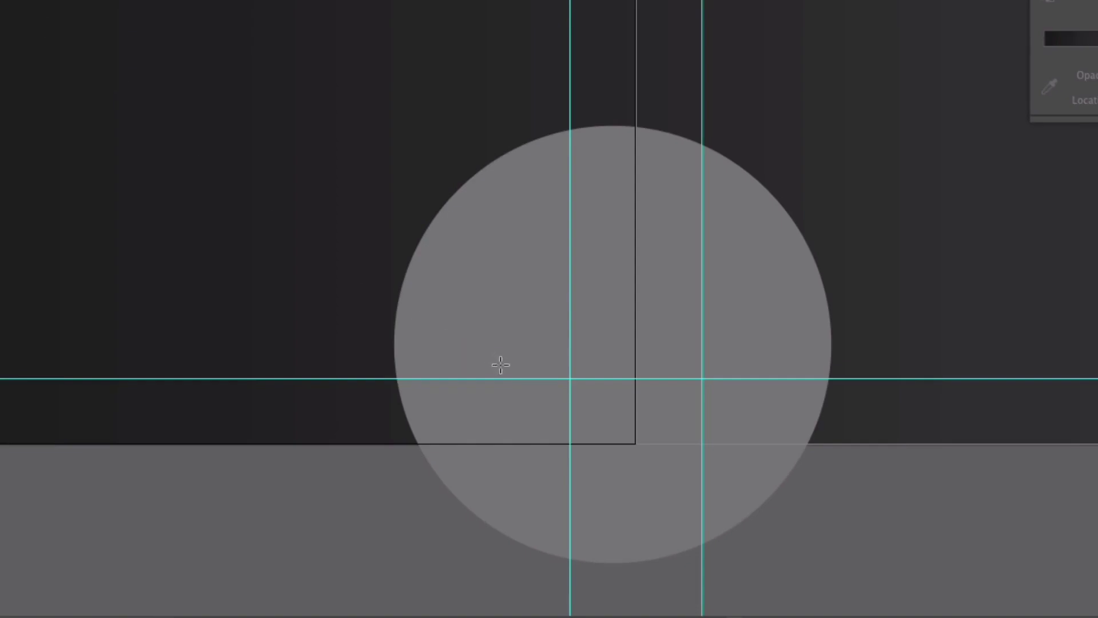
left_click_drag(508, 365, 539, 365)
key("ctrl+plus")
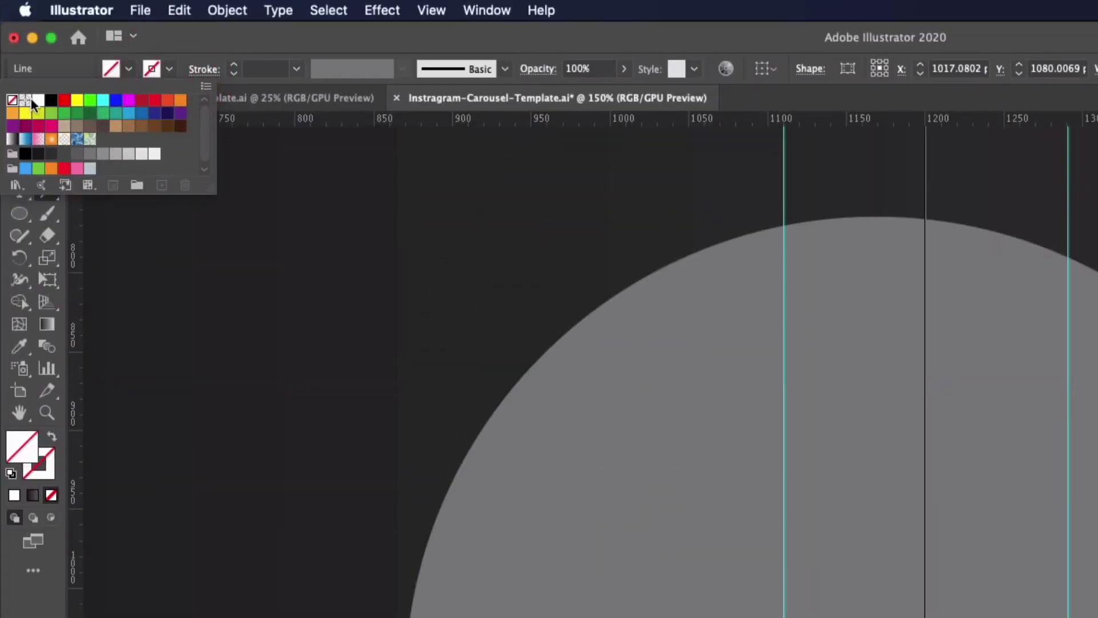
left_click(36, 102)
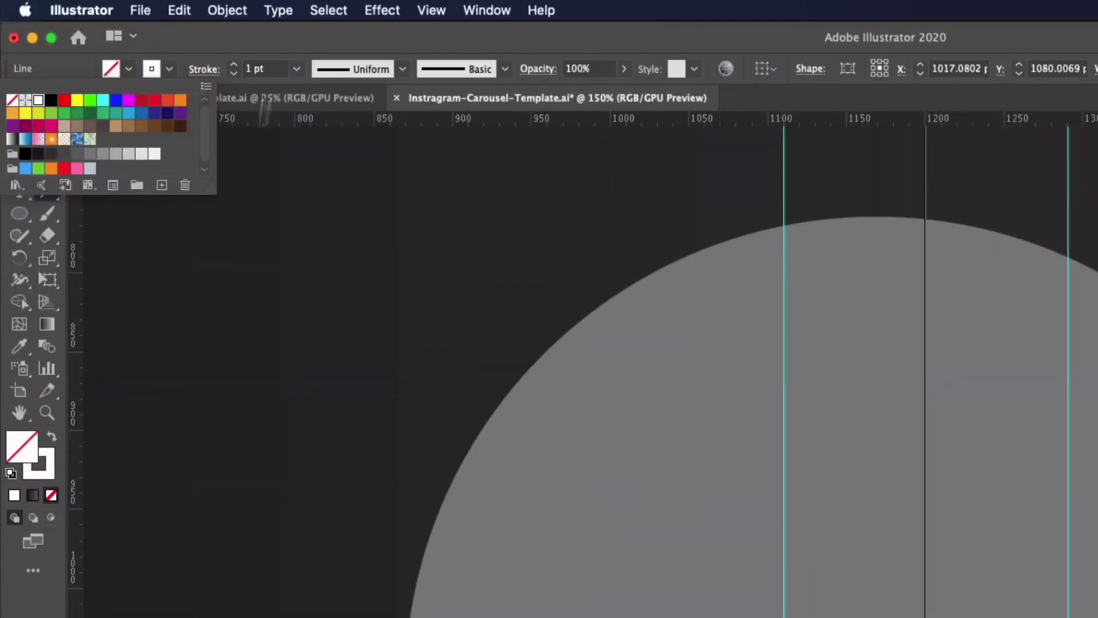
left_click(234, 65)
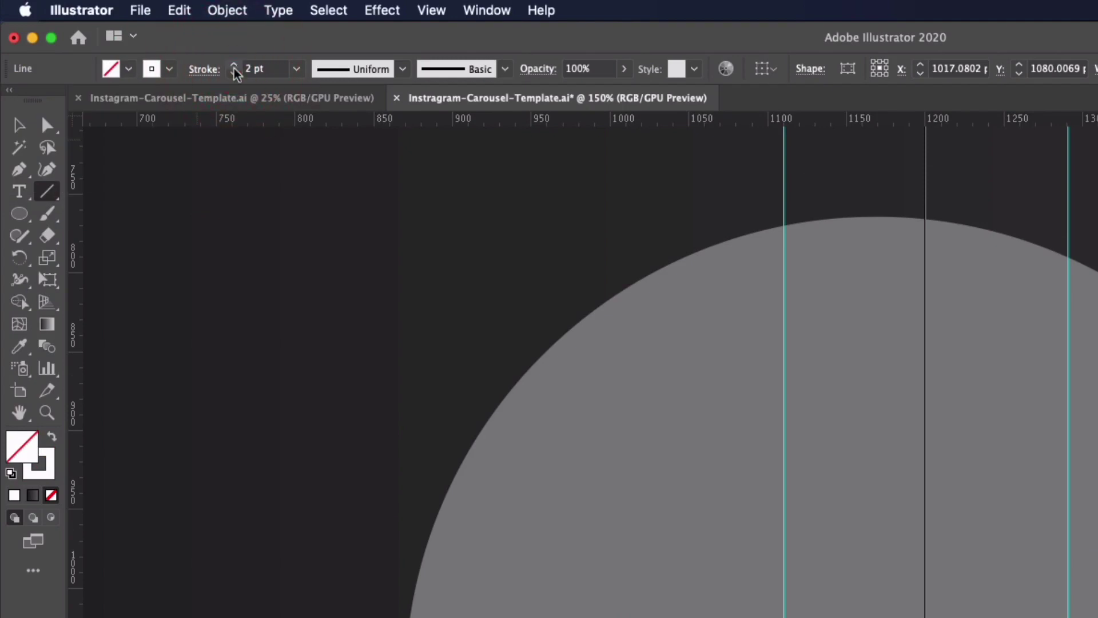
- Add the Arrow 11 arrowhead to the line's right end and move the arrow into the lower right margin corner
left_click(201, 70)
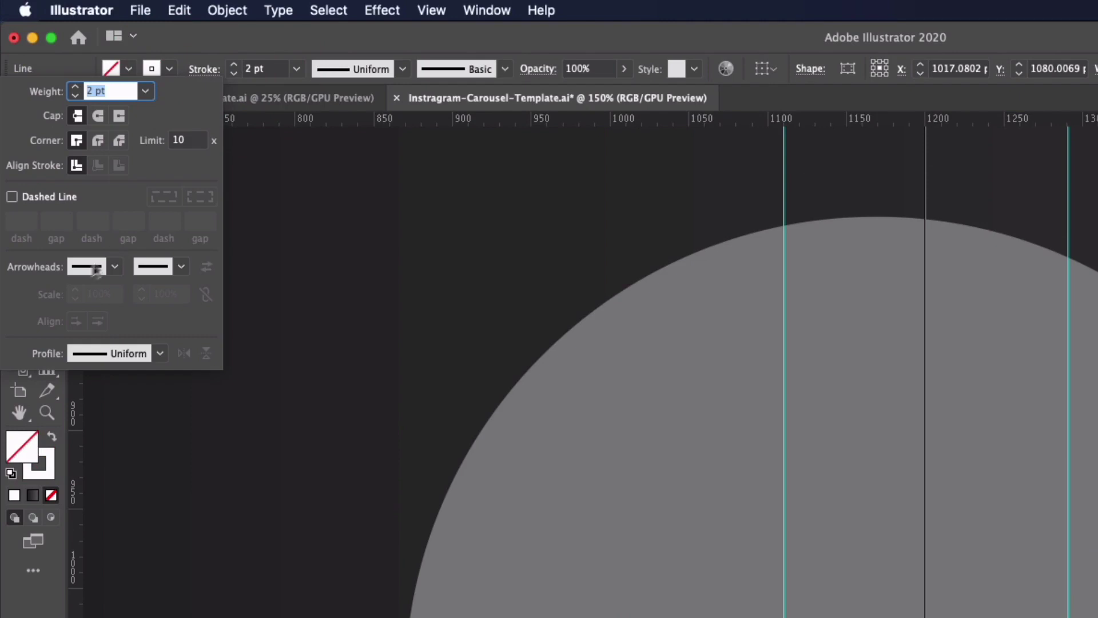
left_click(182, 267)
scroll(102, 435, "down", 5)
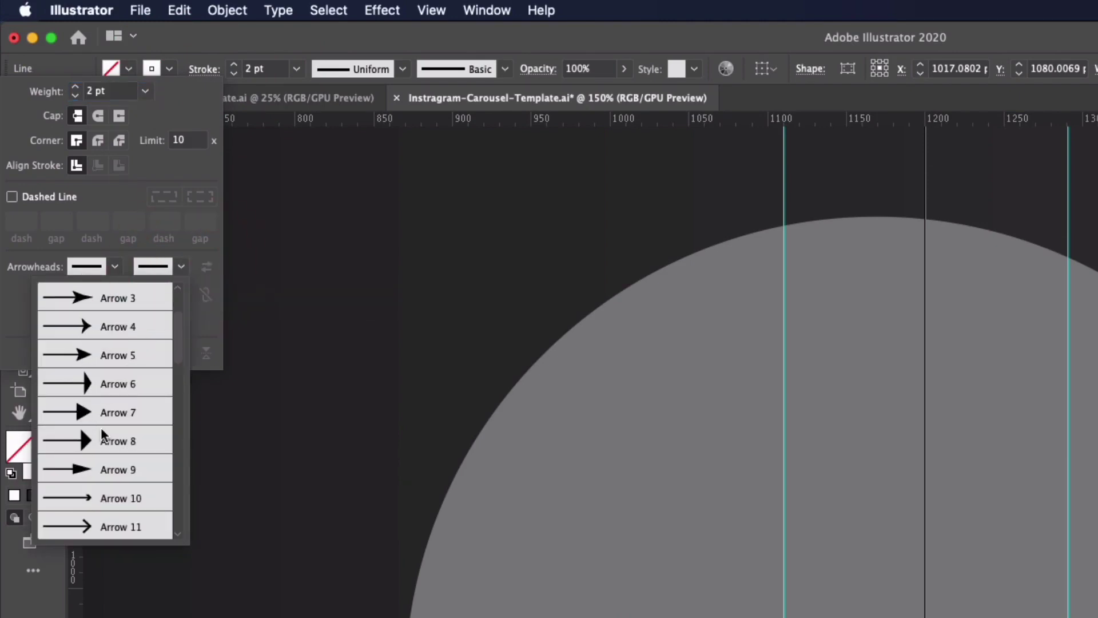
scroll(102, 432, "down", 2)
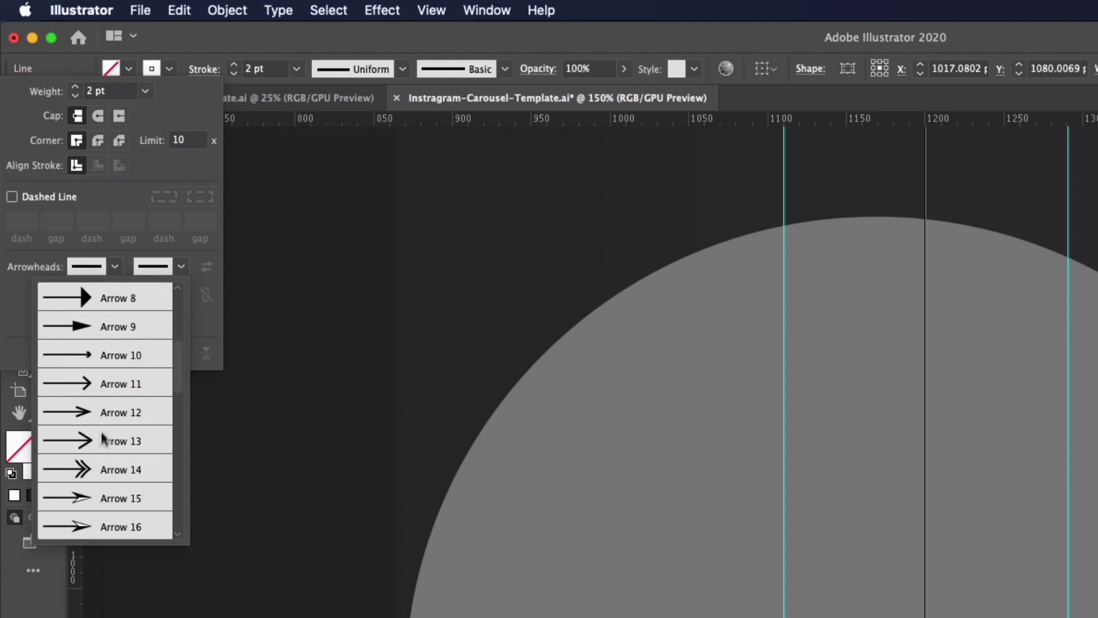
left_click(106, 382)
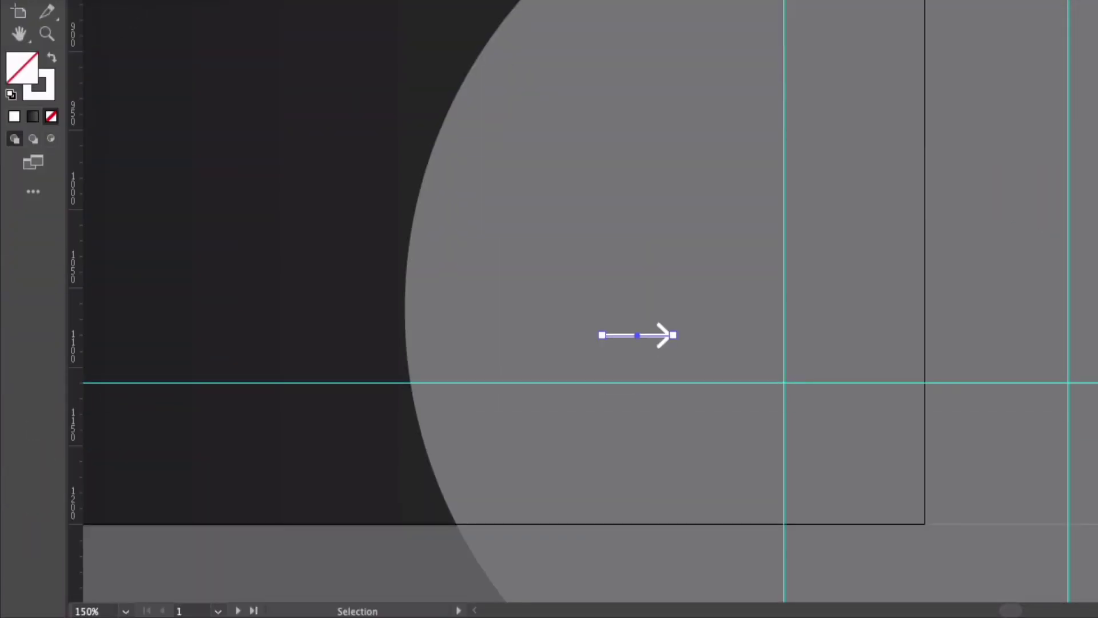
left_click_drag(624, 334, 732, 370)
- Hide the Guides layer to show the first artboard without its margin guides
key("super+0")
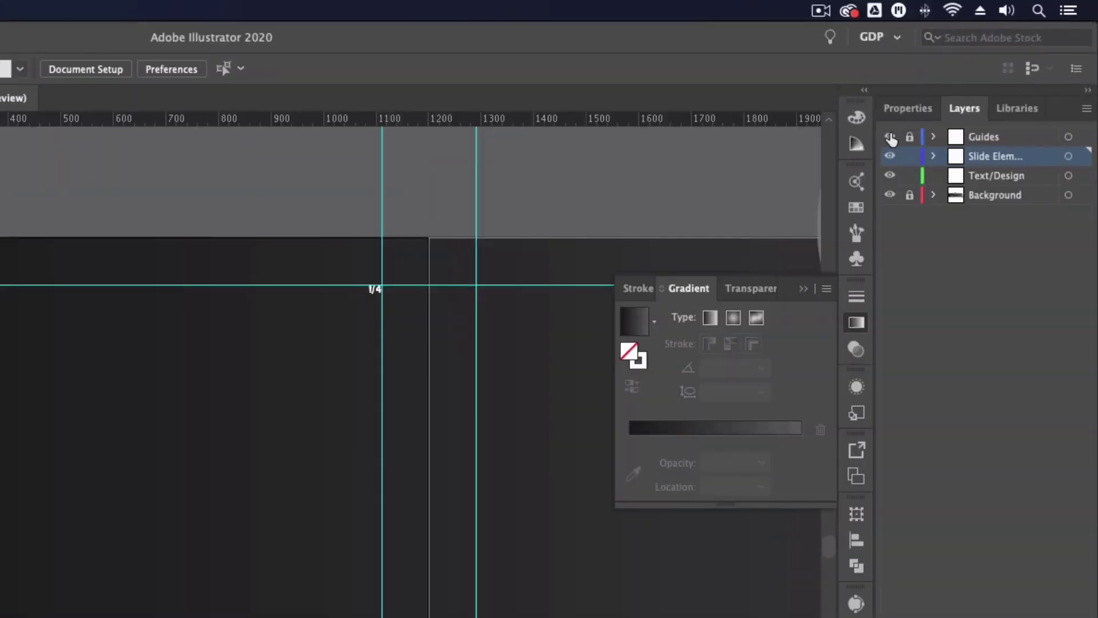
left_click(890, 137)
left_click_drag(596, 128, 545, 122)
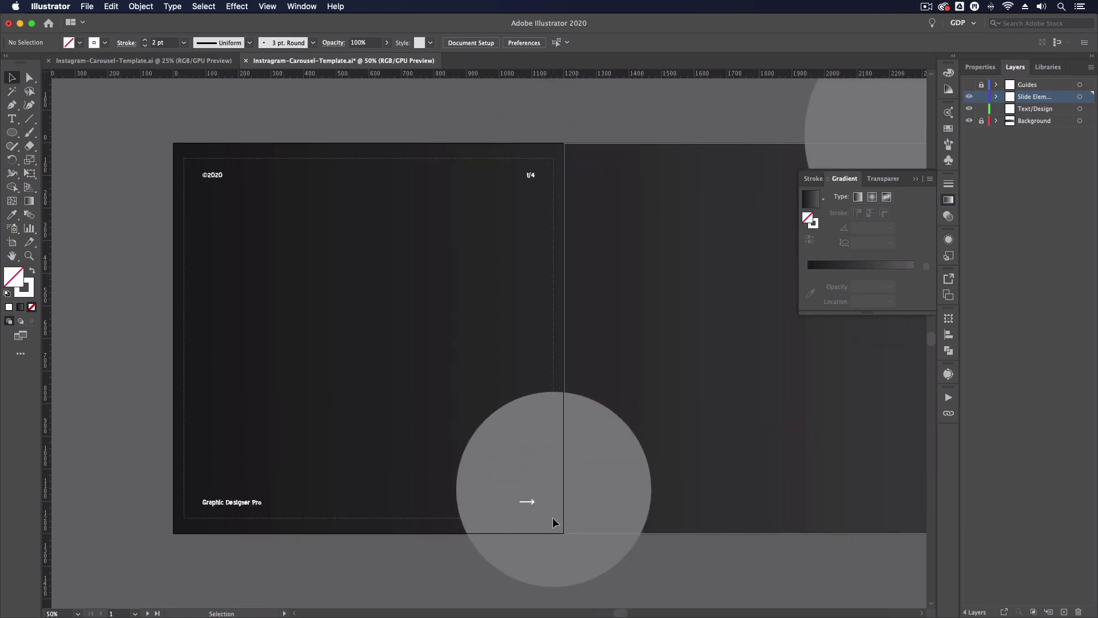
- Cut all the slide elements from the first artboard and paste them in the same position on all four artboards
key("super+a")
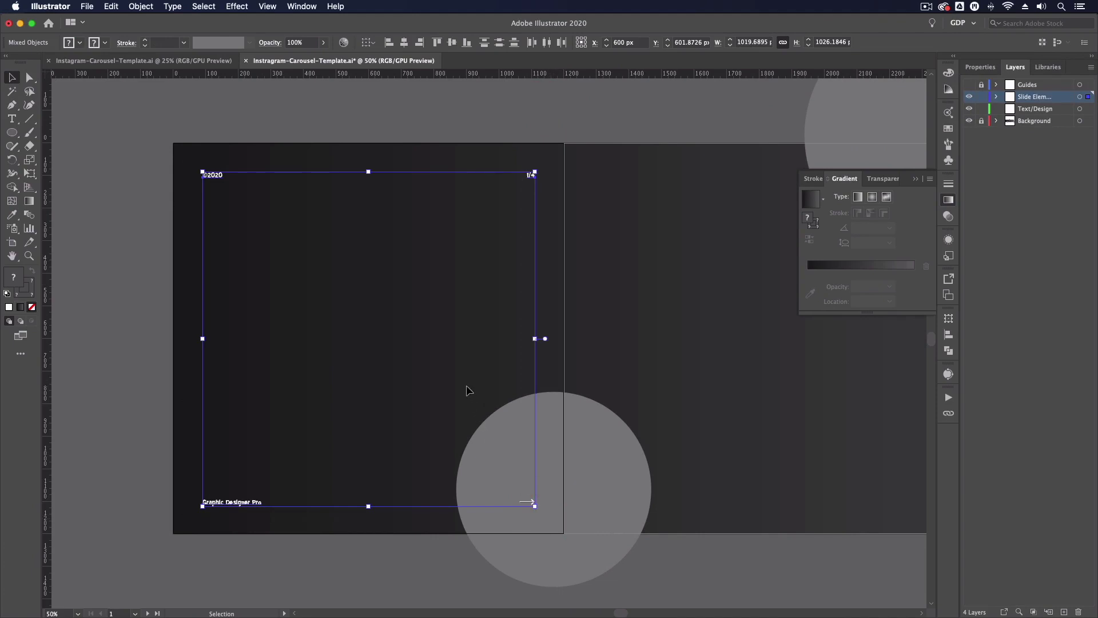
key("shift+super+a")
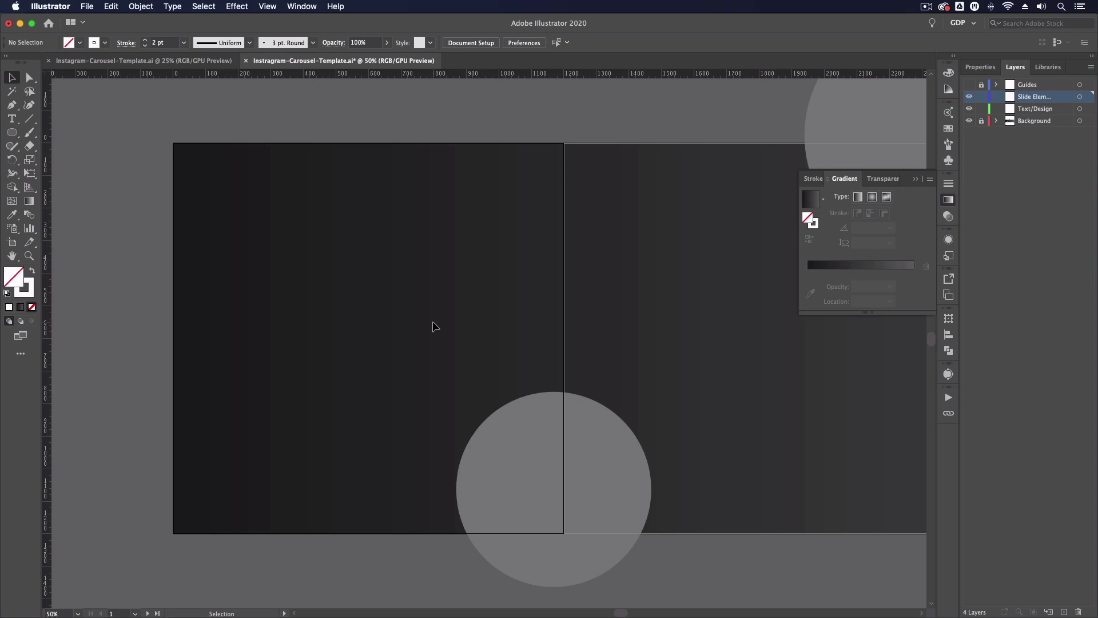
key("alt+super+3")
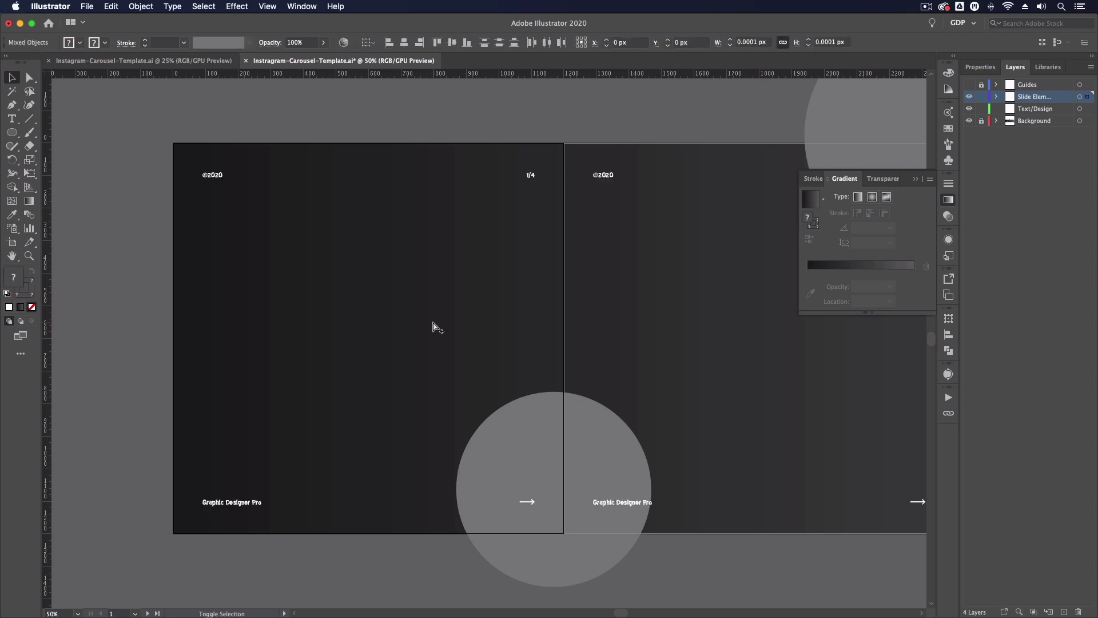
scroll(431, 325, "right", 15)
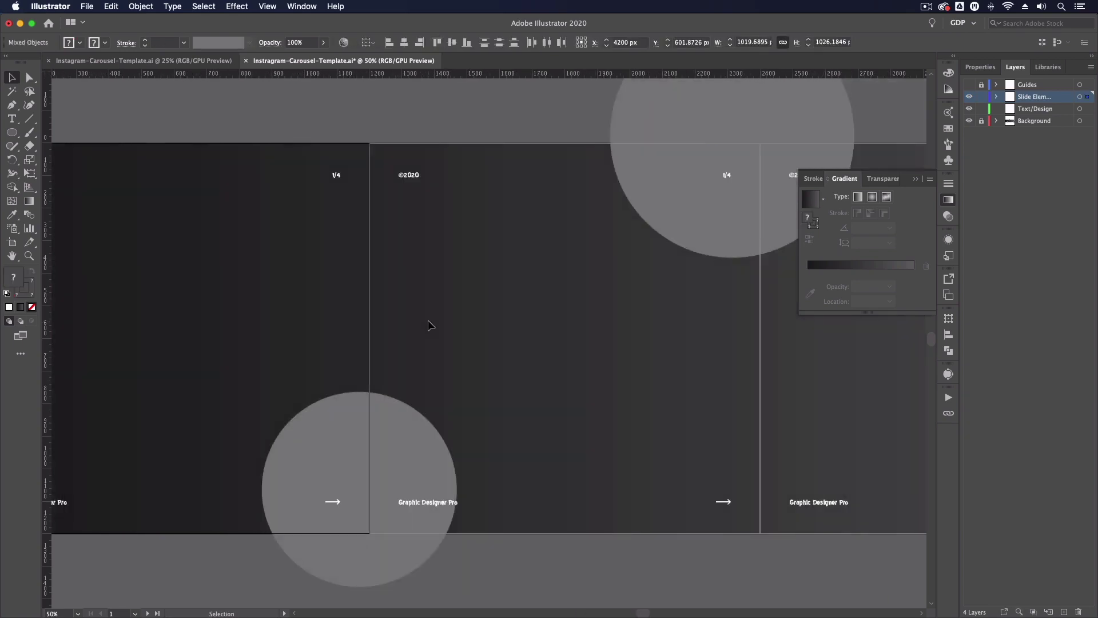
scroll(425, 319, "right", 14)
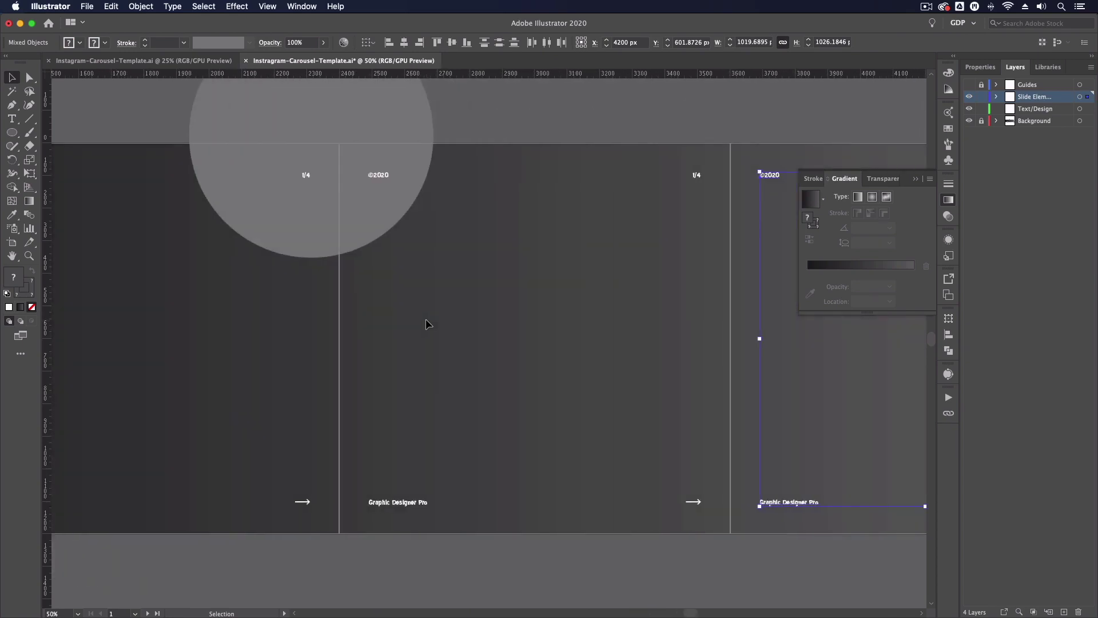
scroll(426, 324, "right", 5)
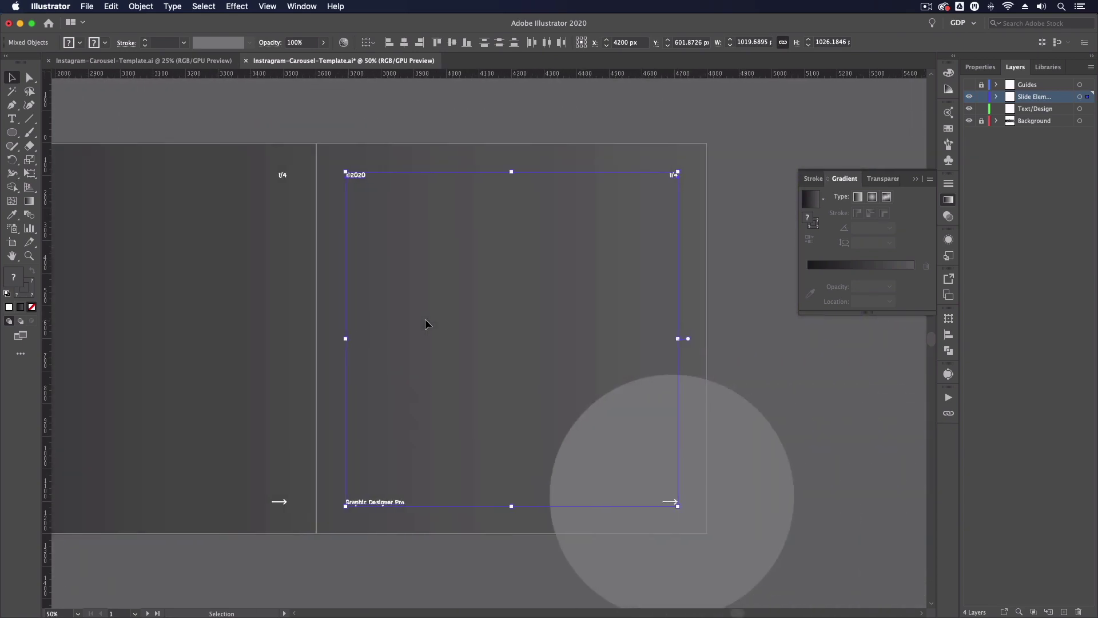
- Renumber the slide labels on the second, third and fourth artboards as 2/4, 3/4 and 4/4
scroll(425, 324, "left", 20)
scroll(425, 324, "left", 2)
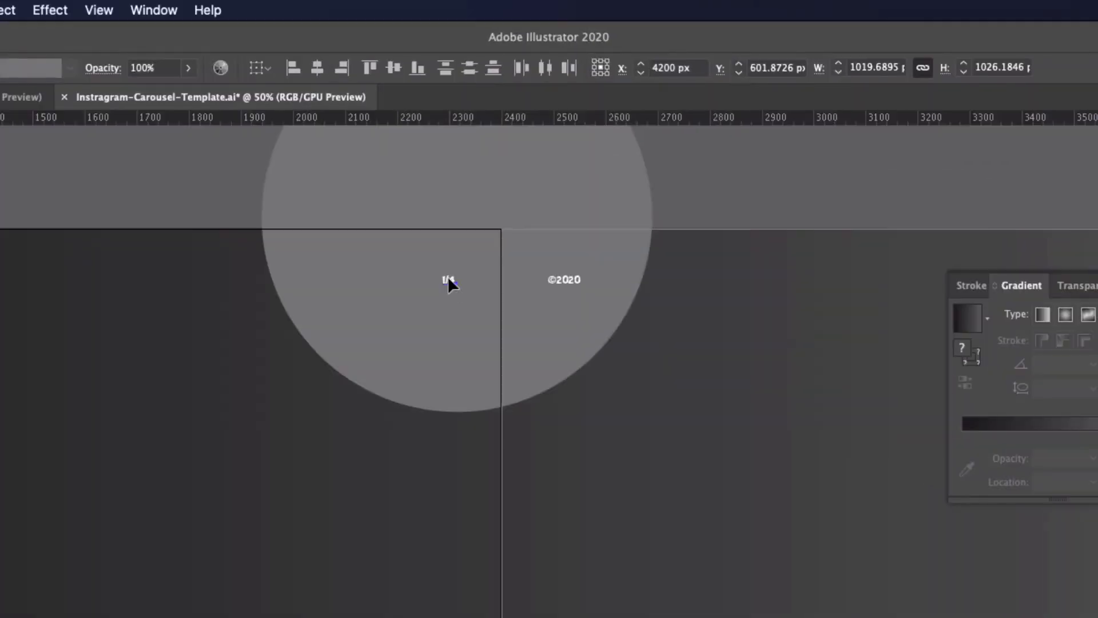
left_click(487, 177)
left_click(449, 281)
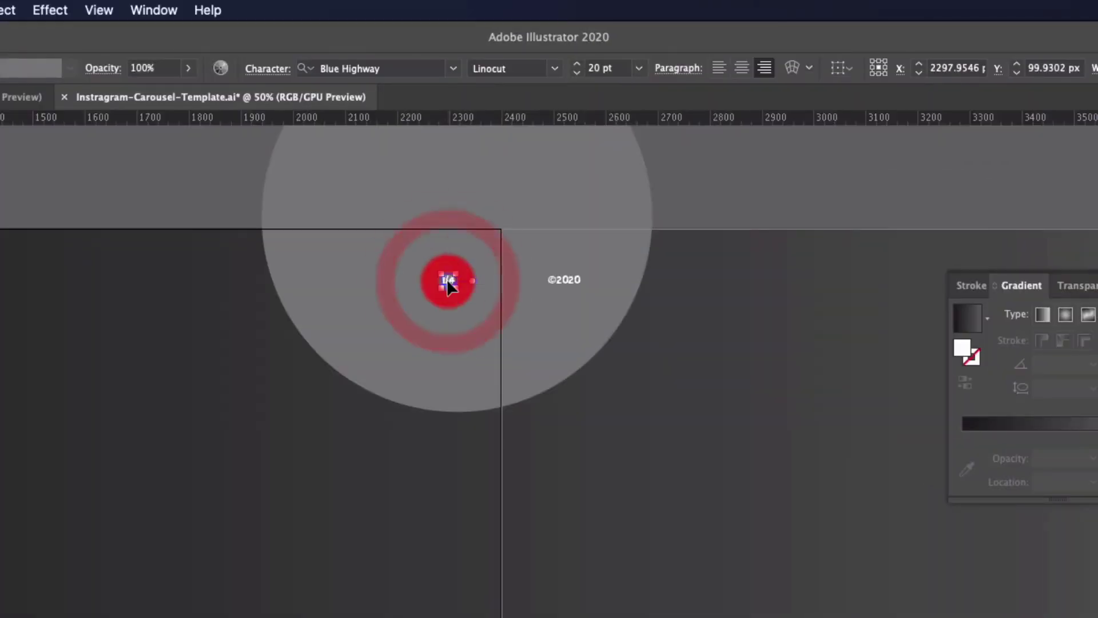
double_click(449, 281)
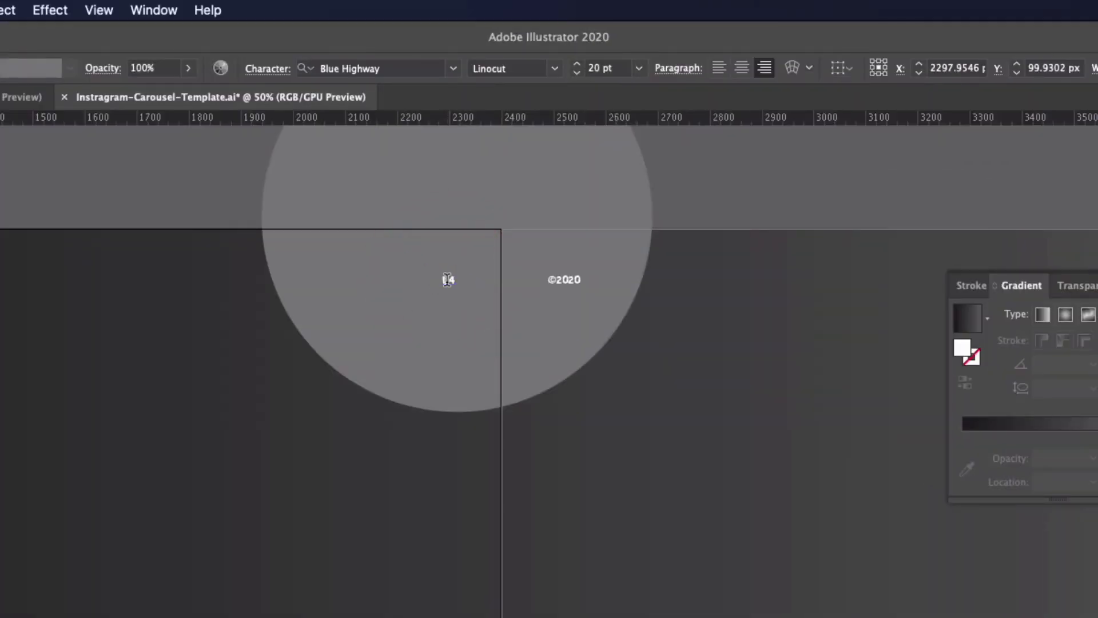
scroll(571, 294, "right", 8)
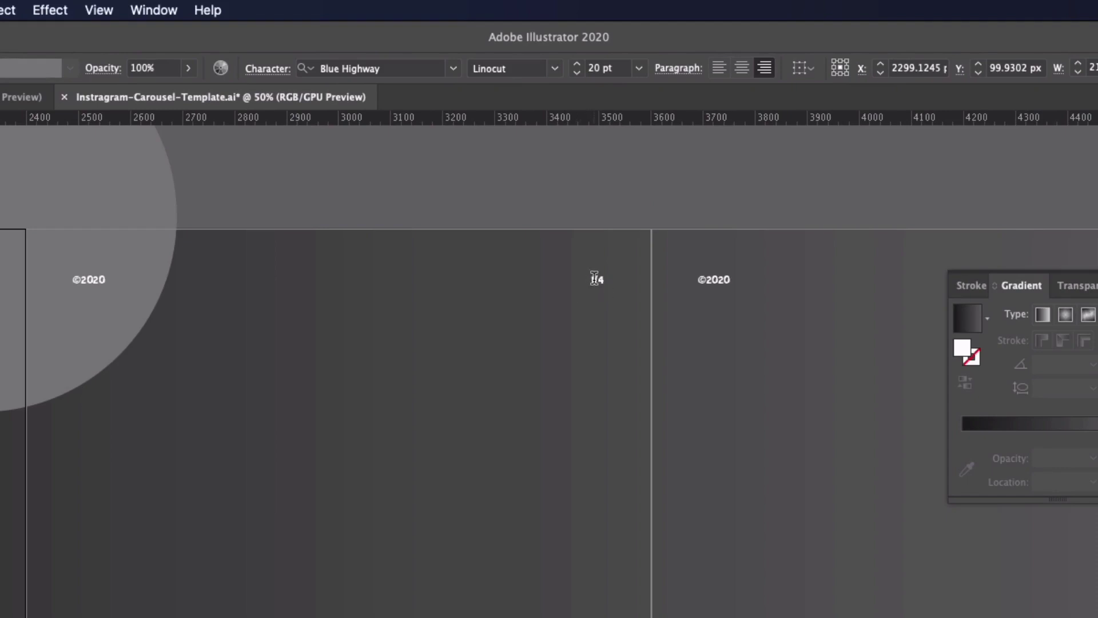
scroll(558, 300, "right", 14)
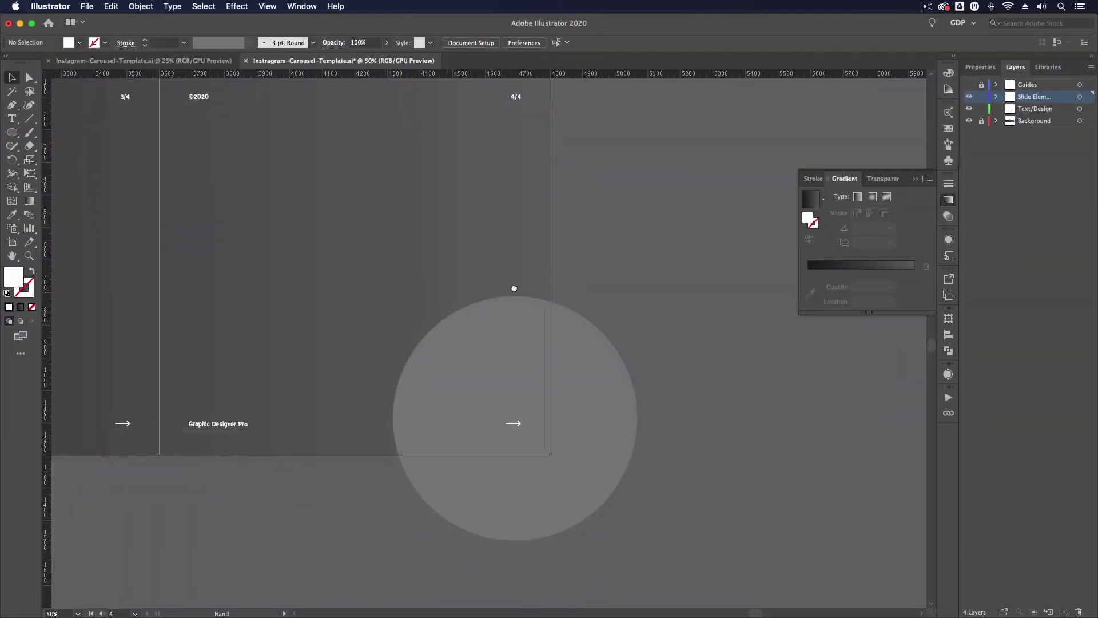
- Delete the arrow over the circle in the lower right of the fourth artboard
left_click_drag(494, 286, 540, 270)
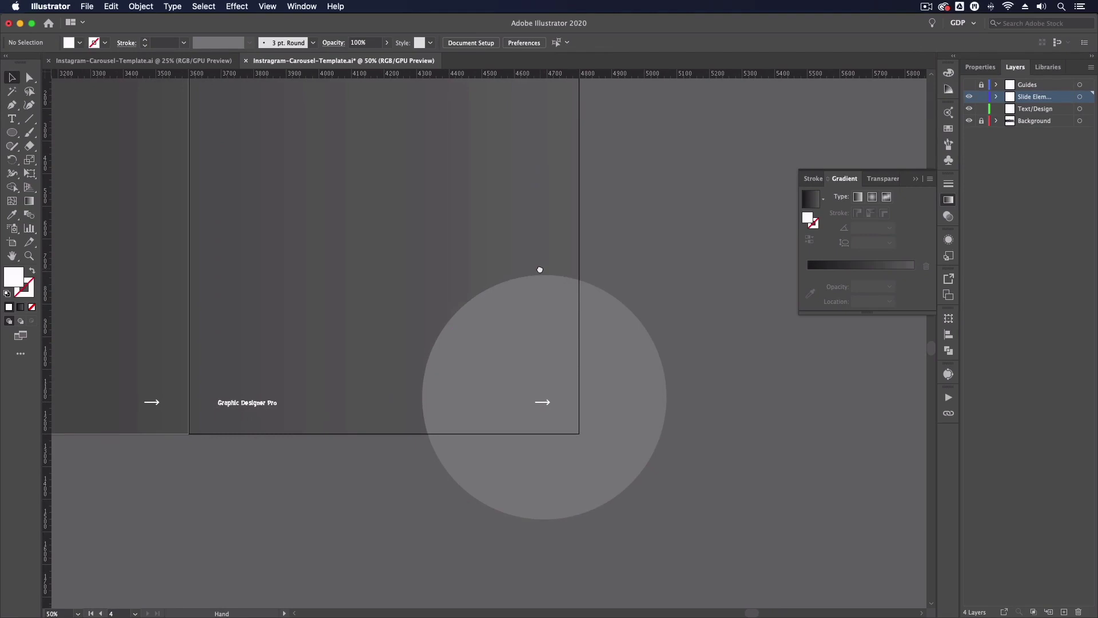
left_click(547, 404)
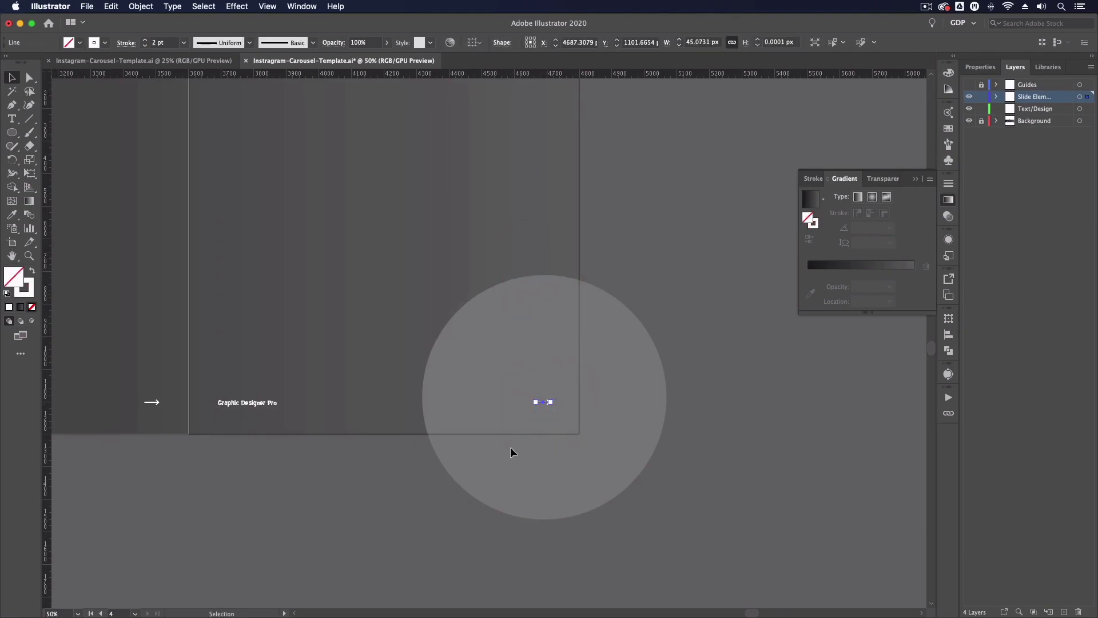
key("Delete")
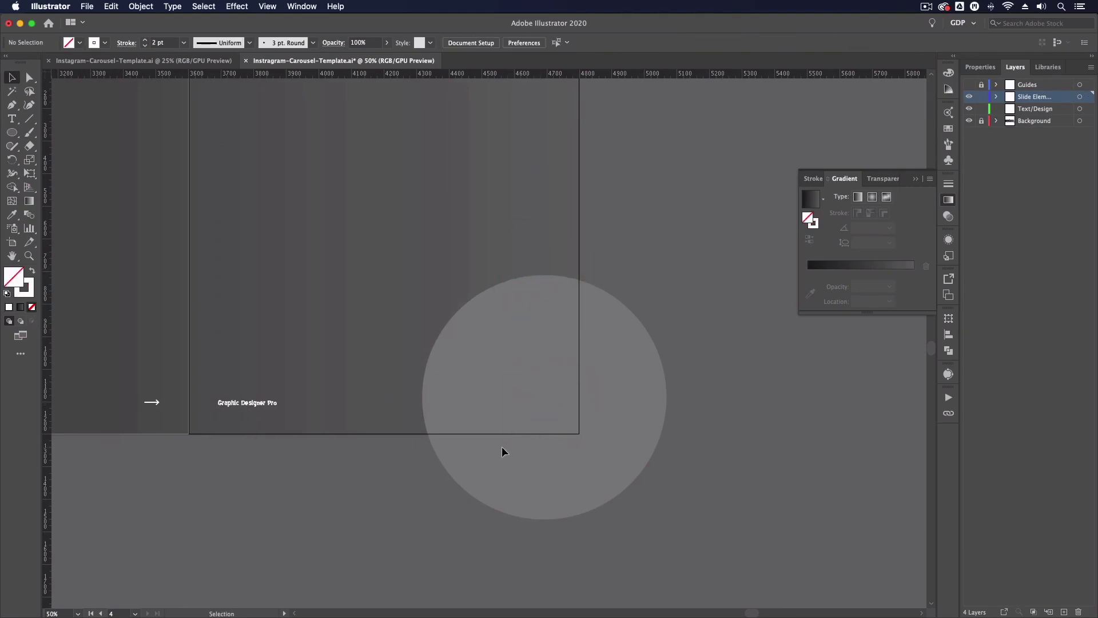
- Duplicate the fourth artboard's Graphic Designer Pro text, right-align the copy, and place it in the lower right margin corner with the guides shown
left_click_drag(252, 407, 503, 402)
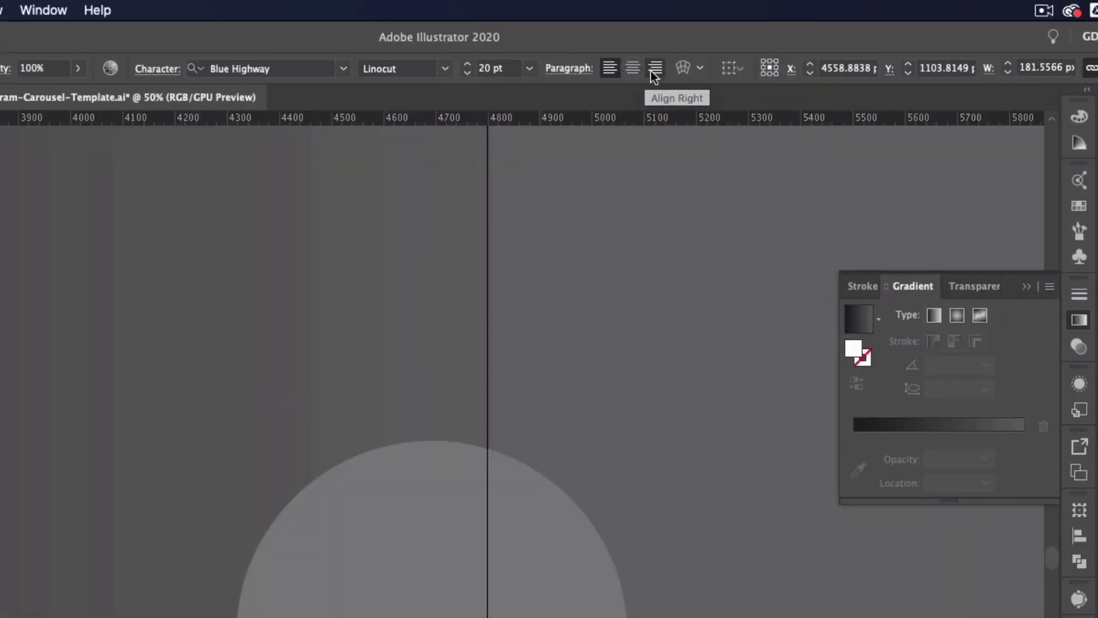
left_click(656, 69)
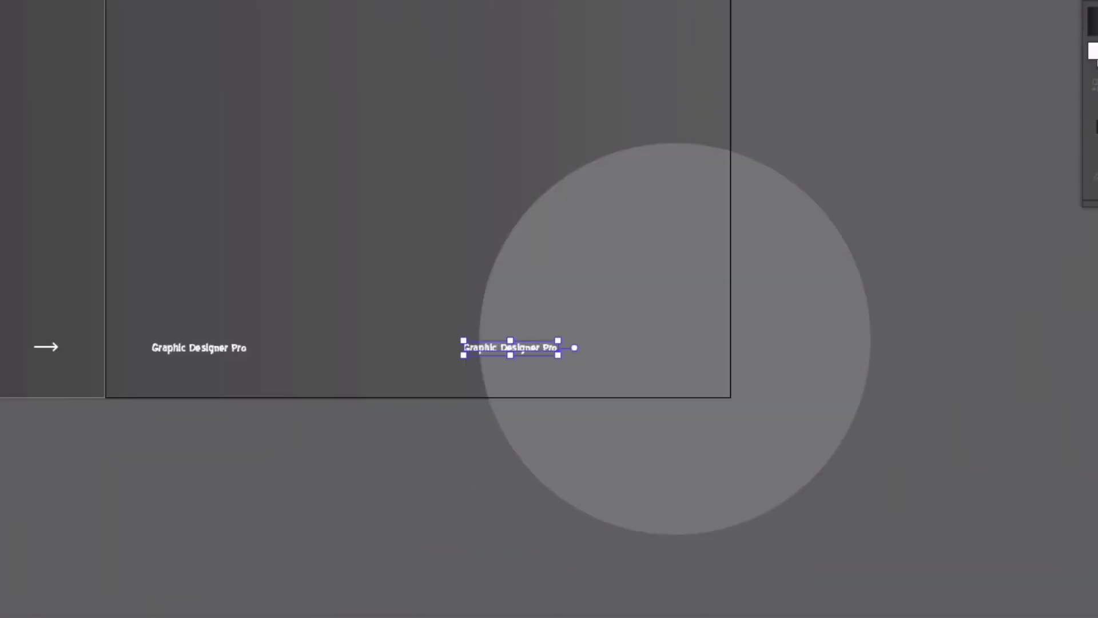
key("ctrl+semicolon")
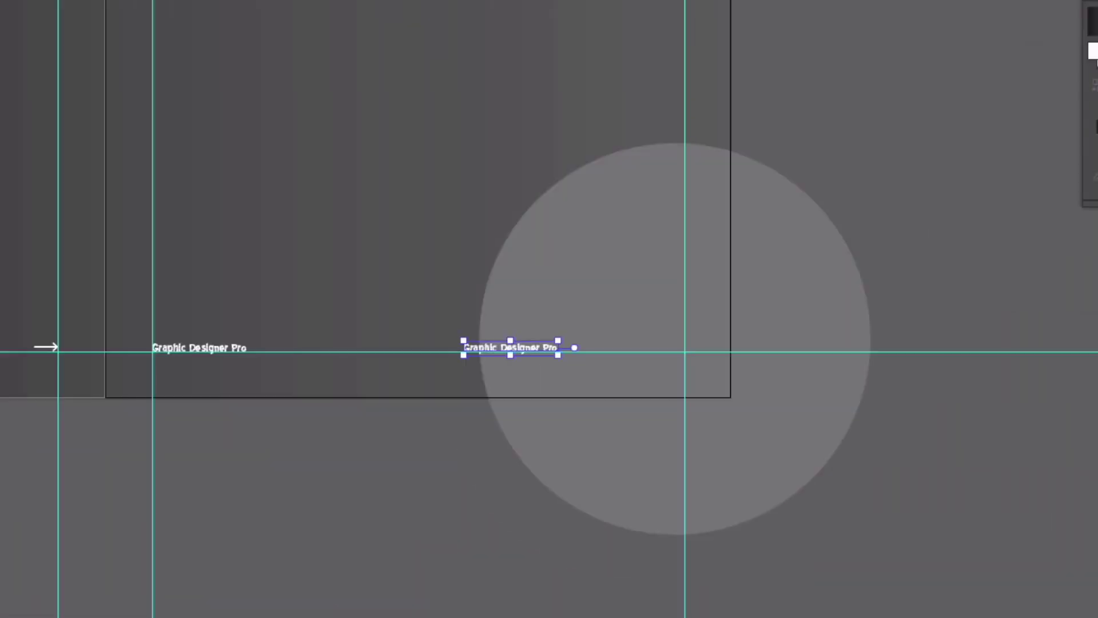
key("ctrl+plus")
left_click_drag(507, 314, 292, 438)
left_click_drag(404, 362, 654, 363)
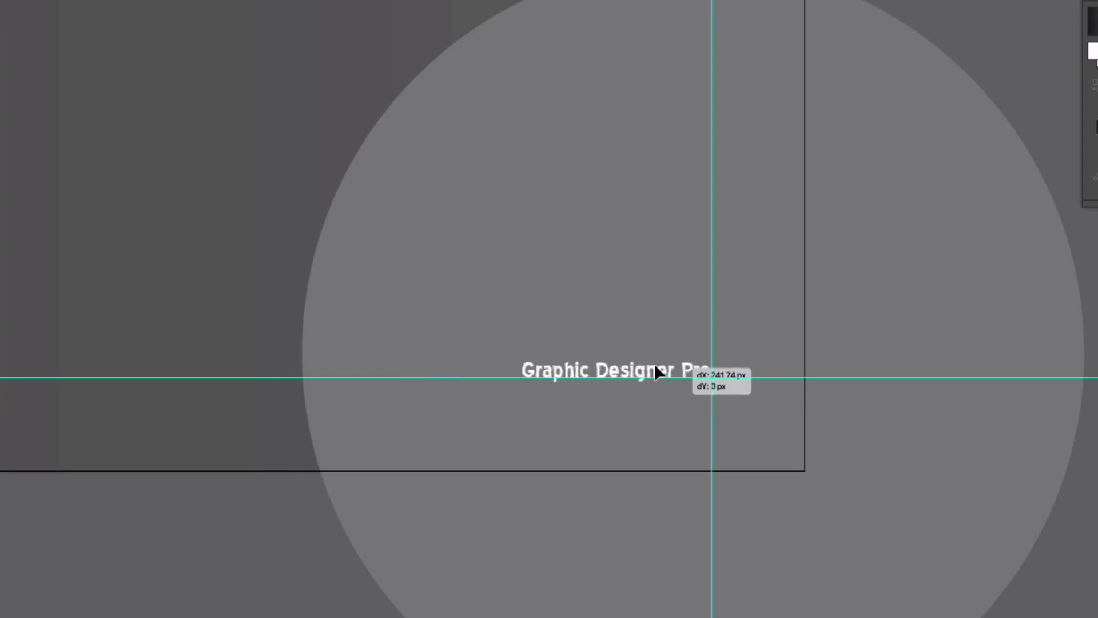
- Replace the copied text with "Leave a Like" and format it in all caps at a larger font size
double_click(647, 368)
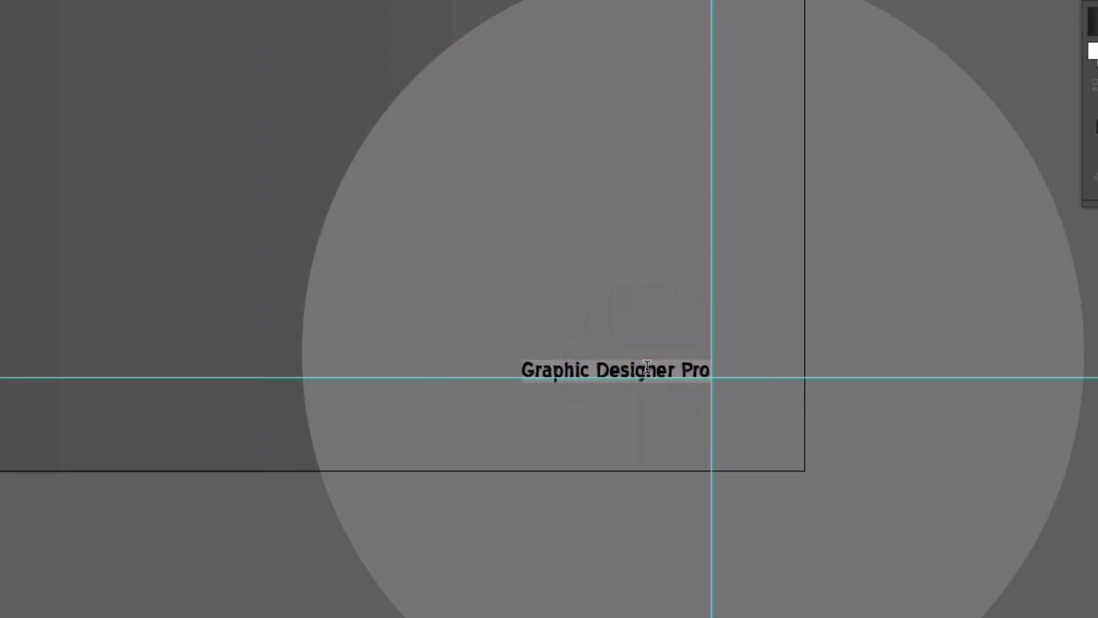
type("Leave a Like")
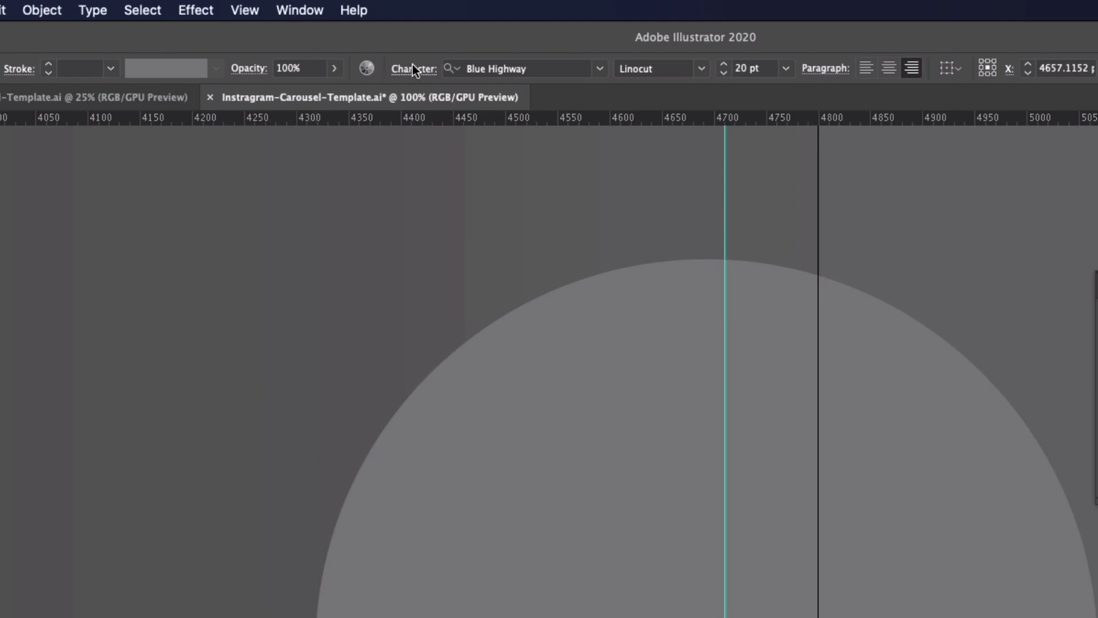
left_click(413, 68)
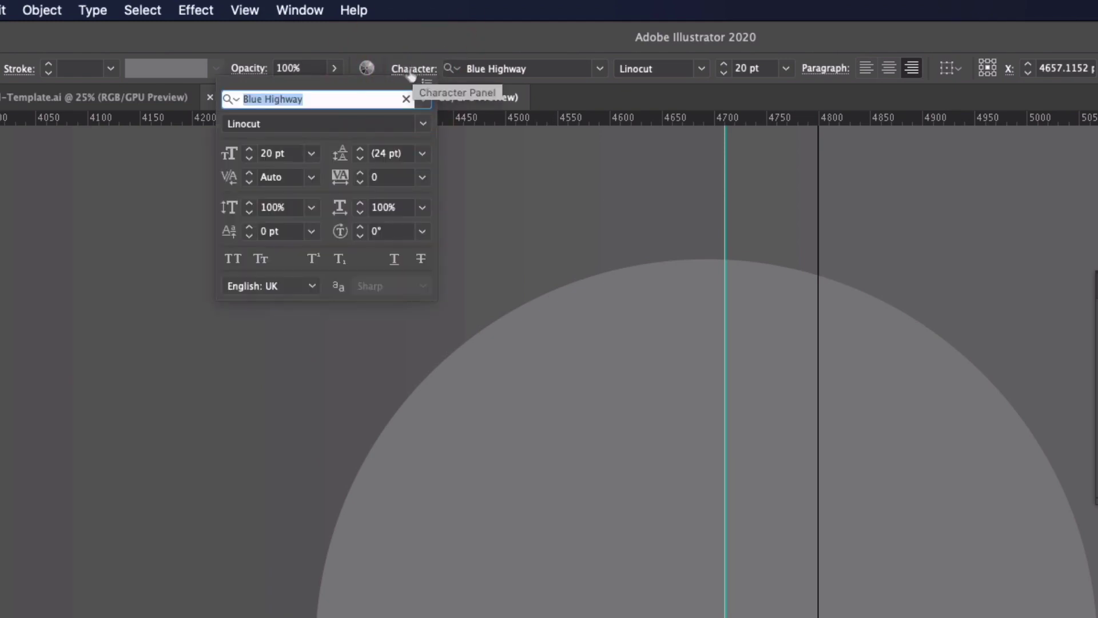
left_click(235, 259)
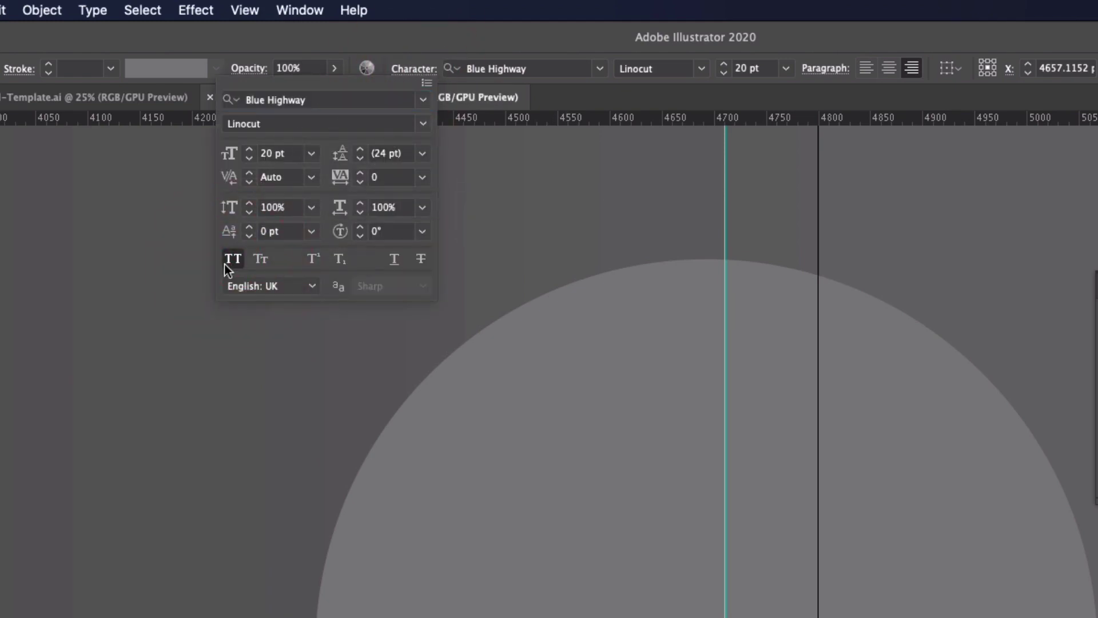
left_click(311, 154)
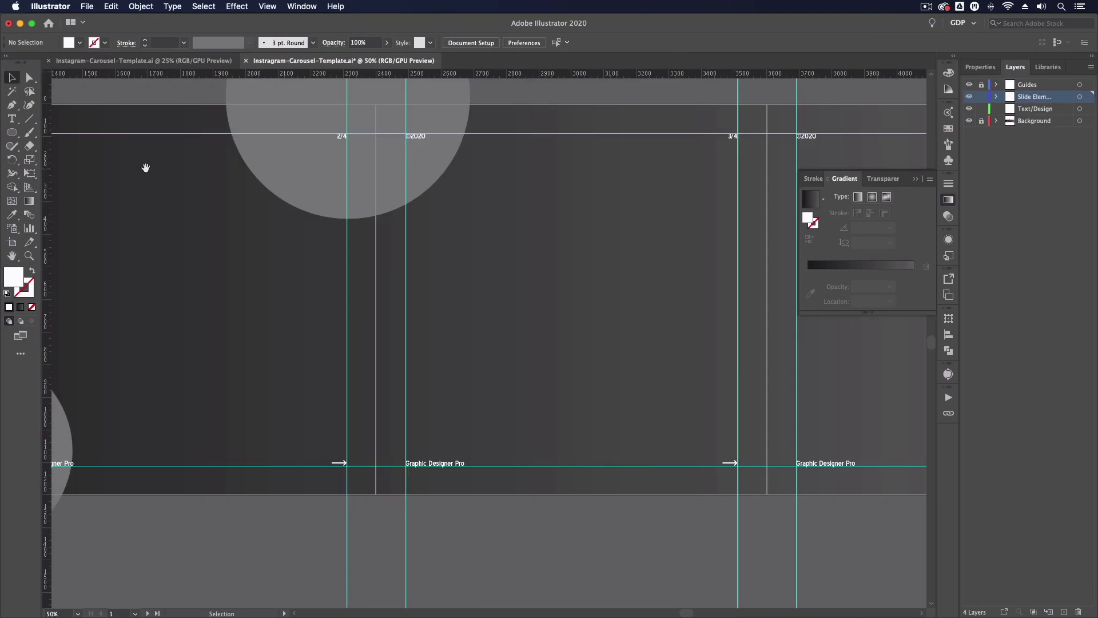
- Draw a horizontal line below the header text from the first artboard's left margin to the fourth's right margin, with a white 2 pt stroke
left_click_drag(171, 191, 705, 247)
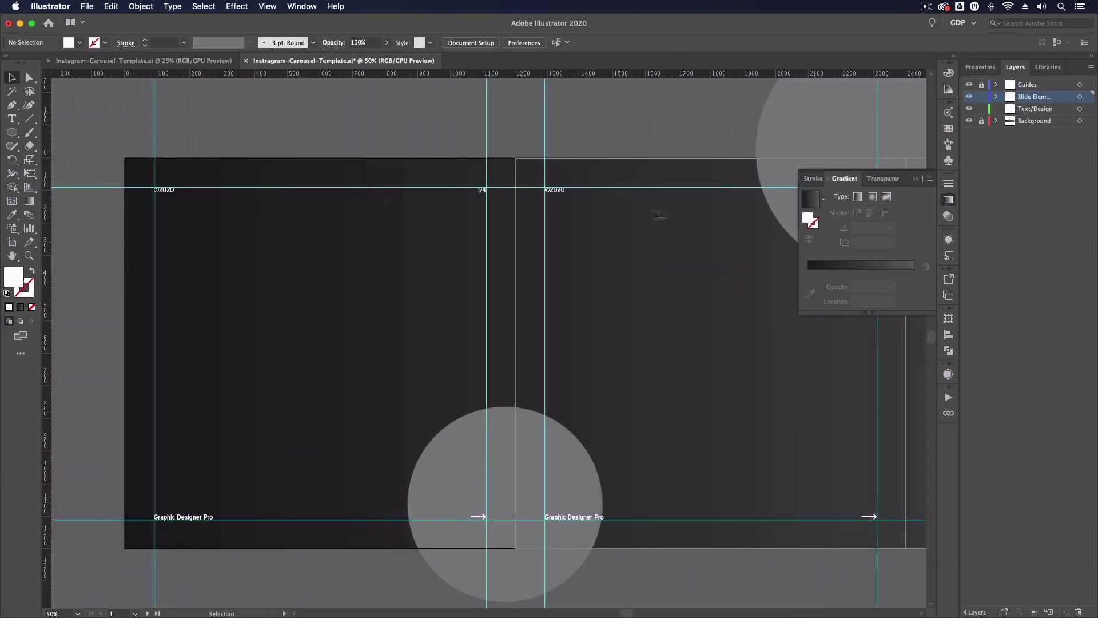
left_click(915, 180)
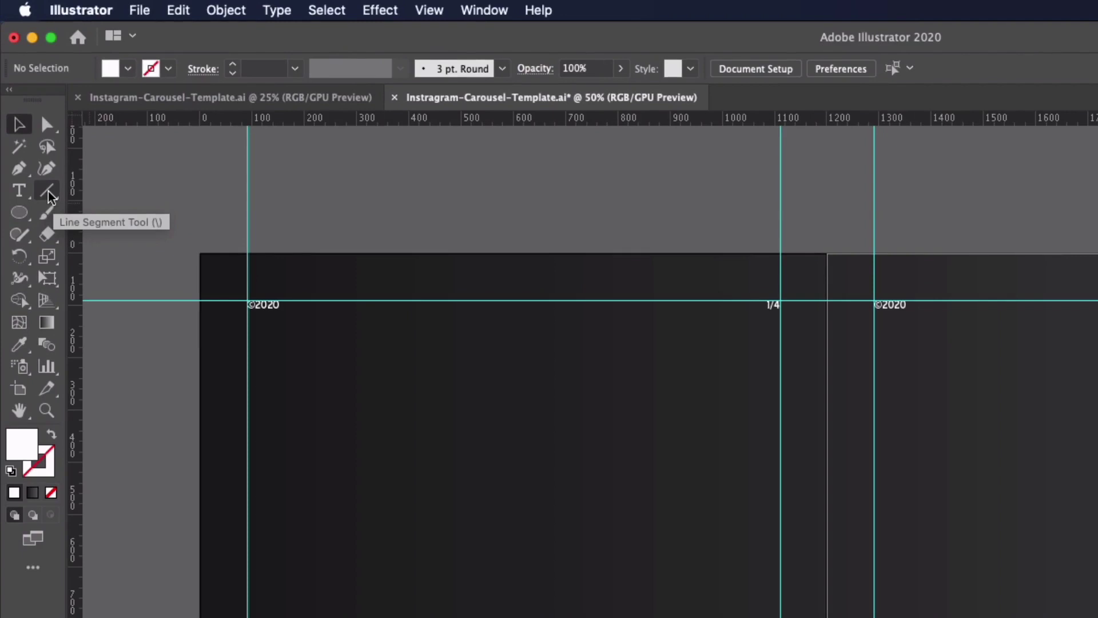
left_click(30, 121)
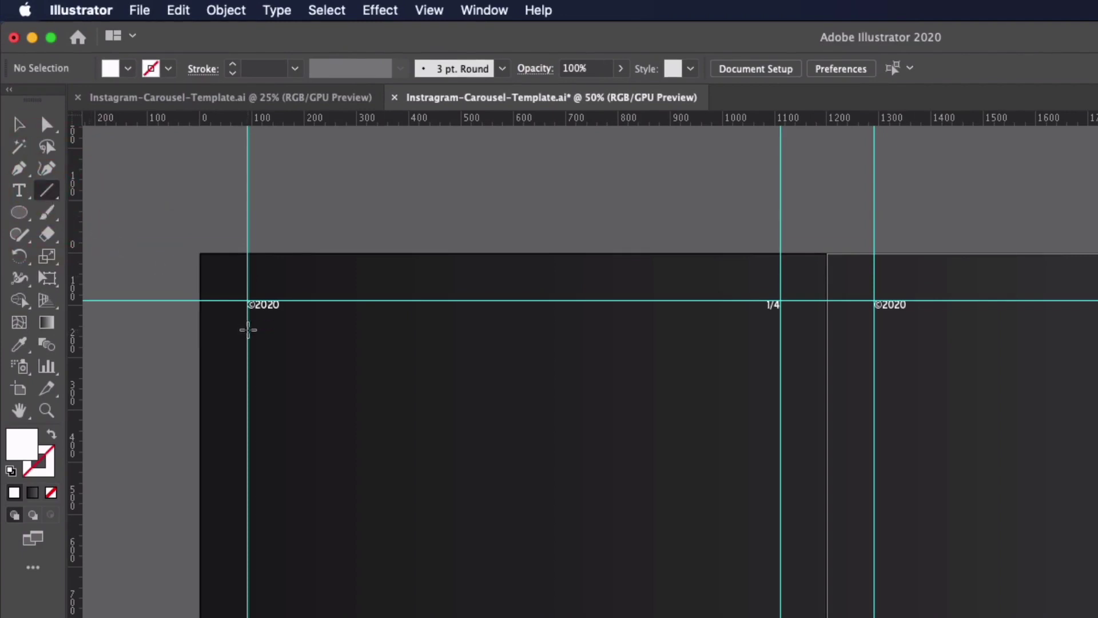
left_click_drag(246, 325, 1097, 345)
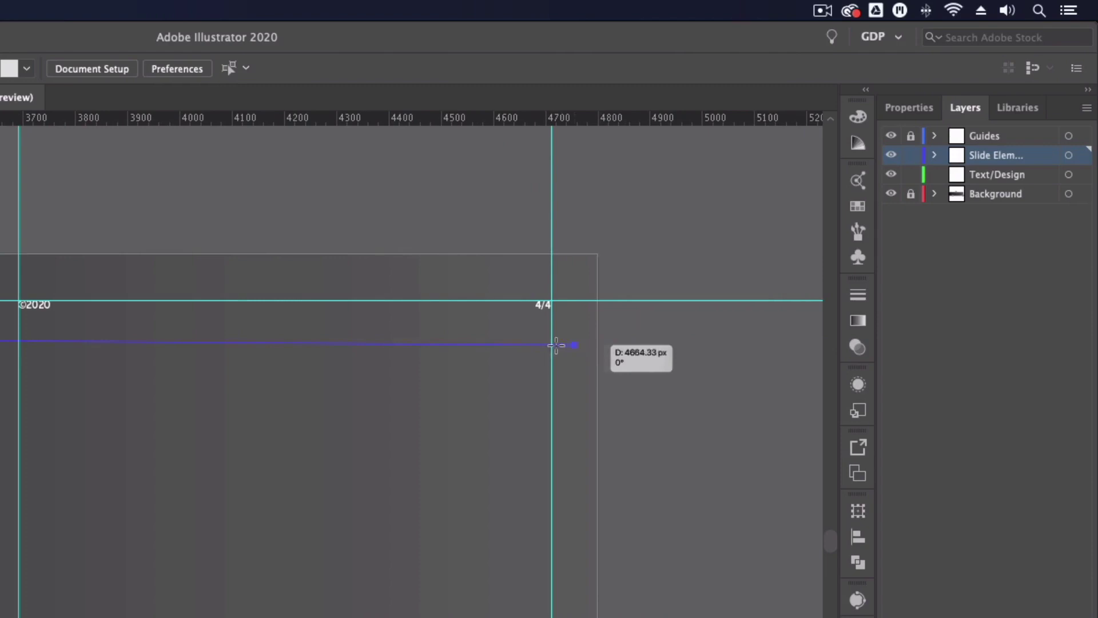
mouse_move(556, 345)
left_mouse_down()
mouse_move(508, 331)
mouse_move(551, 326)
left_mouse_up()
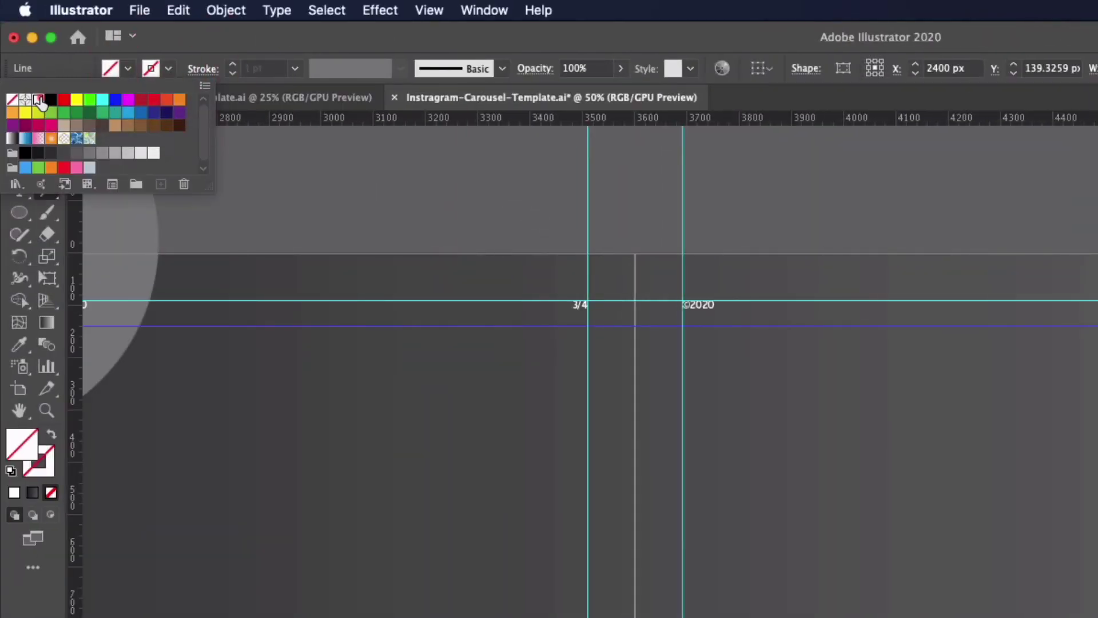
left_click(38, 99)
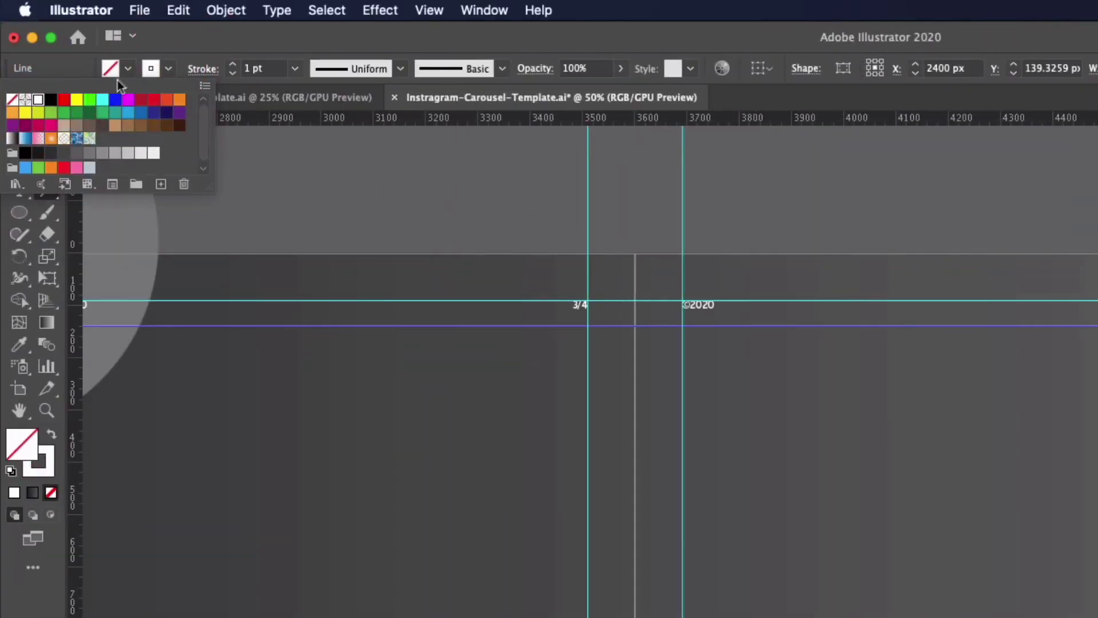
left_click(232, 64)
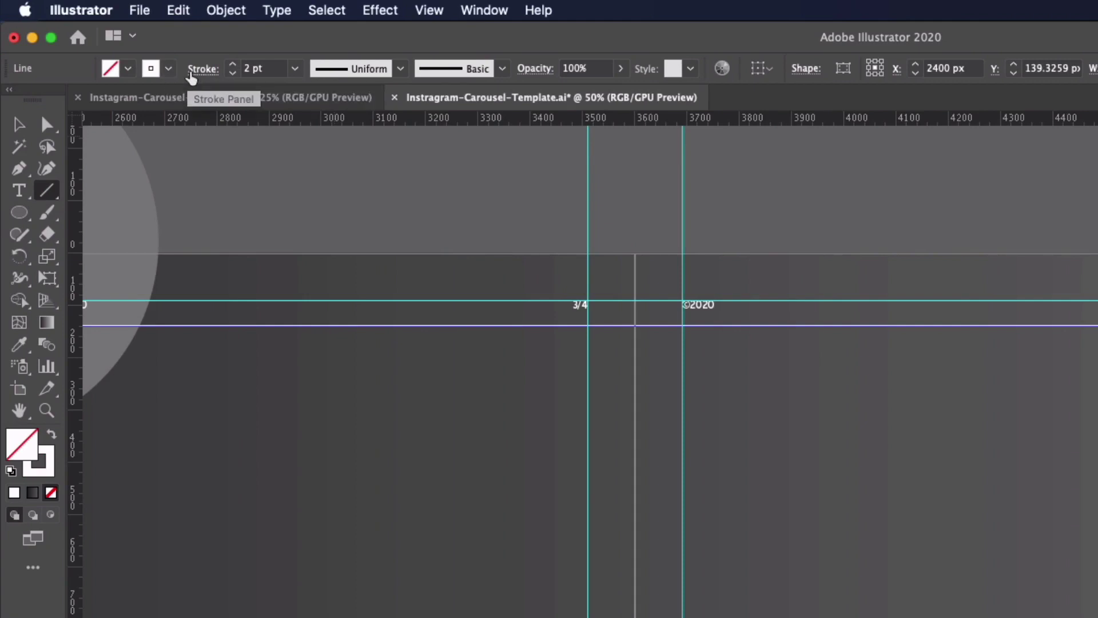
- Add the Arrow 24 circle arrowhead to both ends of the long line and make its stroke dashed
left_click(192, 70)
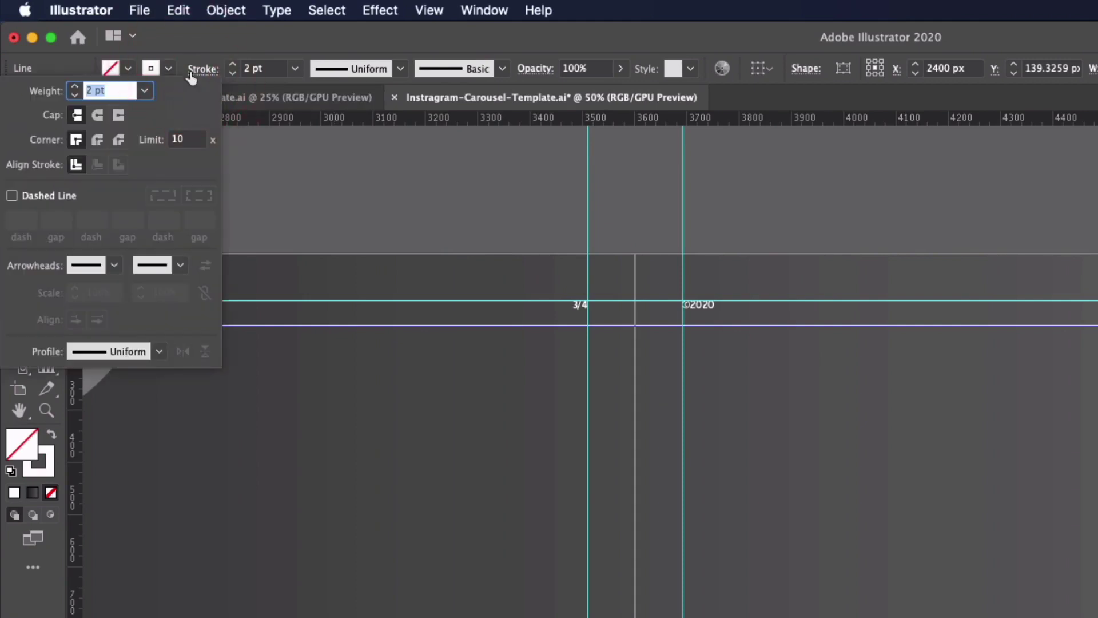
left_click(114, 265)
scroll(62, 371, "down", 7)
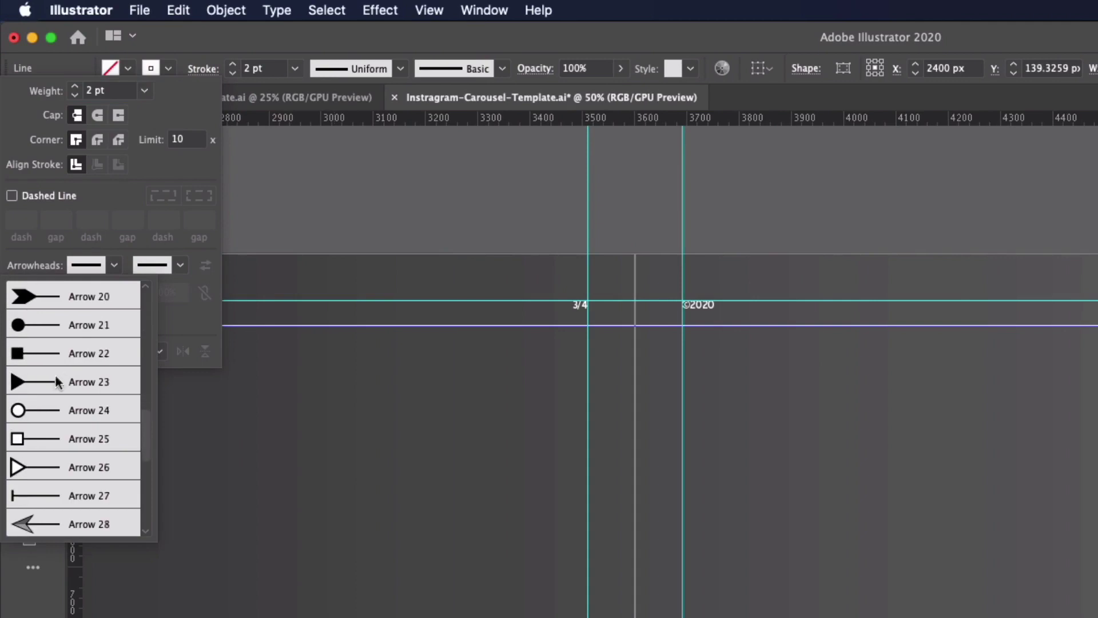
left_click(34, 407)
left_click(175, 266)
left_click(107, 373)
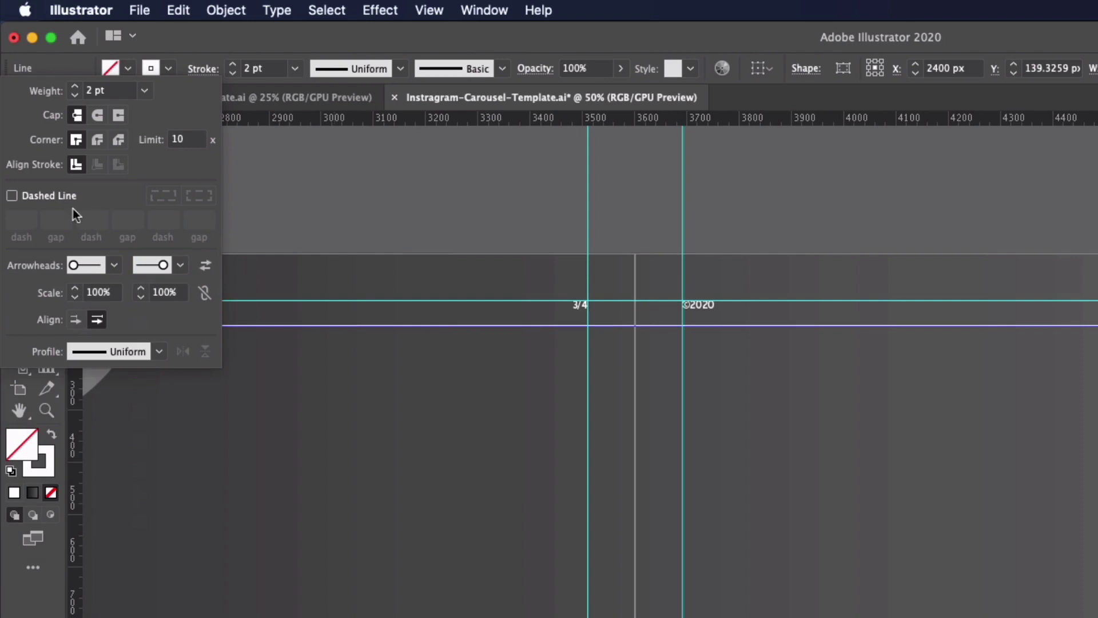
left_click(14, 199)
key("super+shift+a")
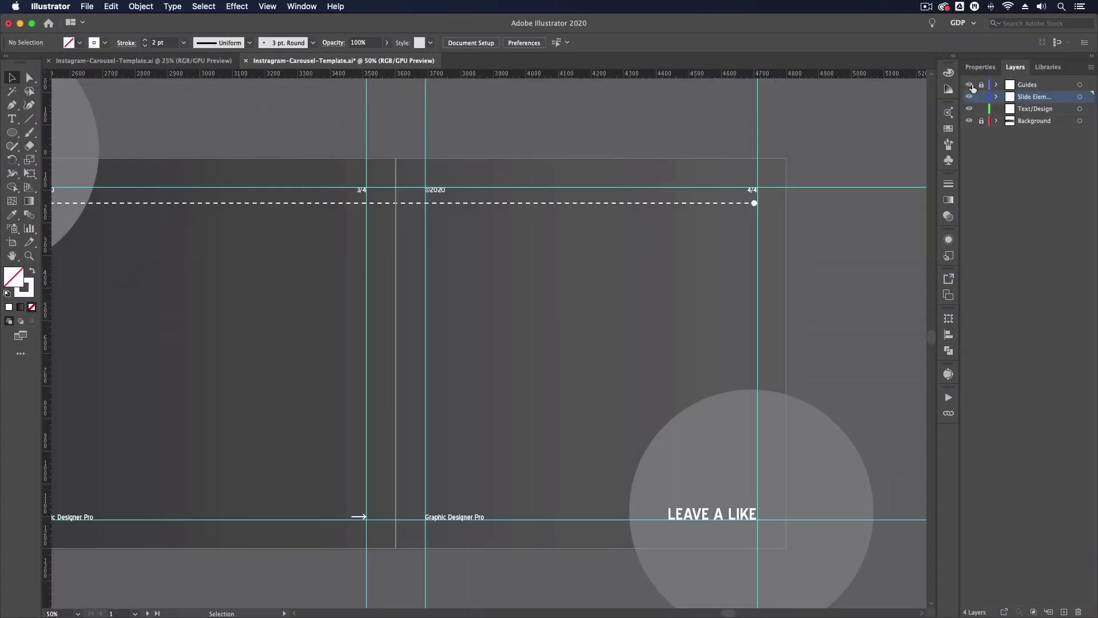
- Hide the Guides layer and review the dashed line and slide elements across the artboards
left_click(970, 85)
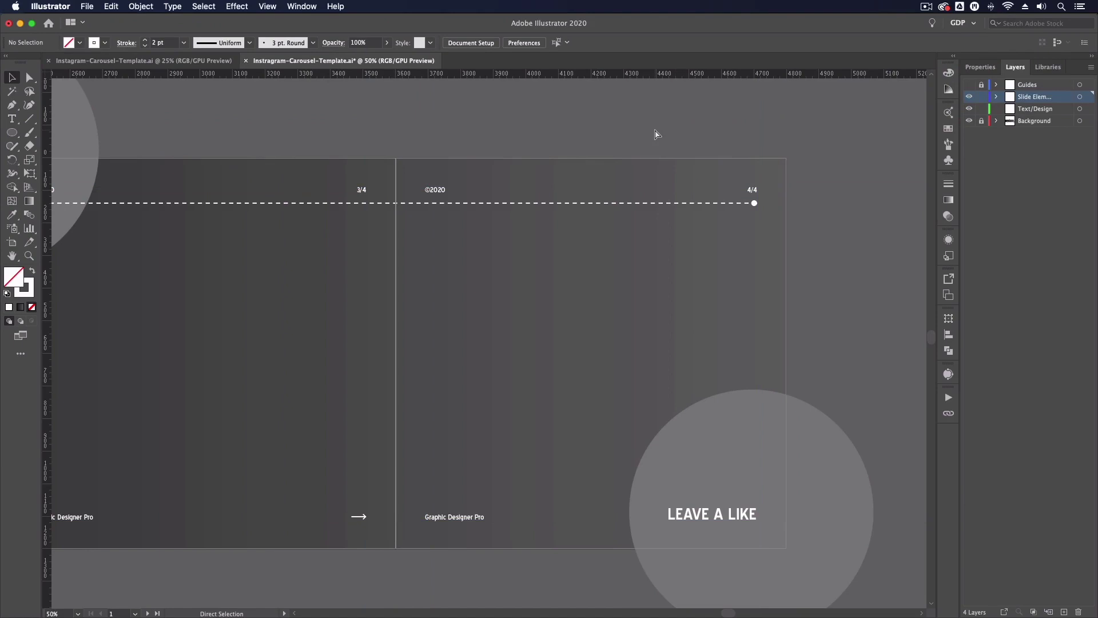
key("super+minus")
left_click_drag(329, 177, 912, 154)
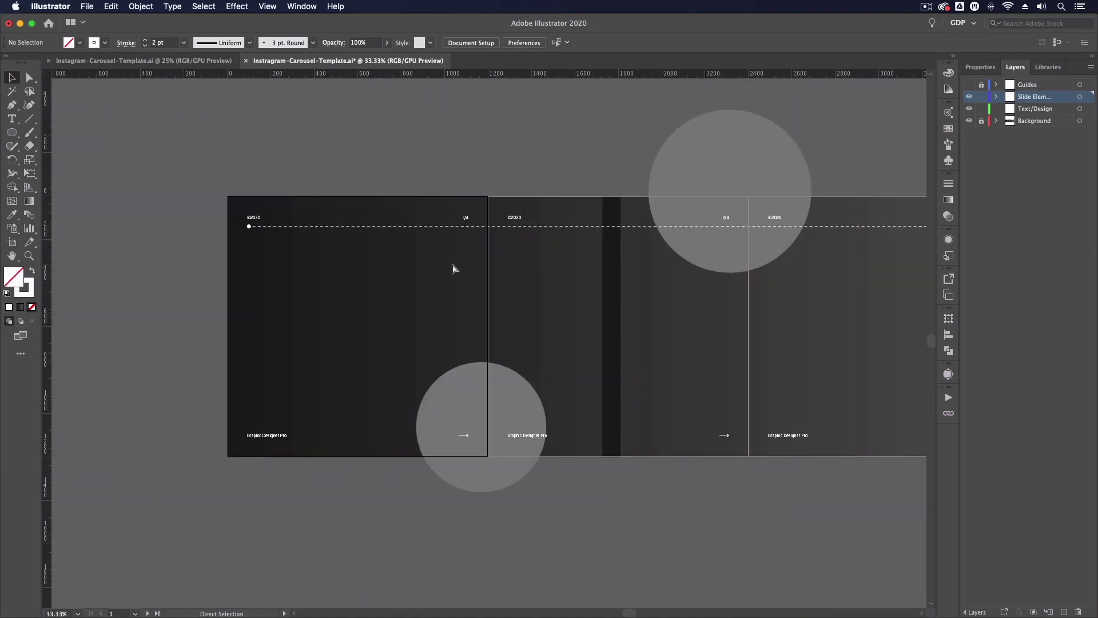
key("super+plus")
left_click_drag(434, 280, 515, 293)
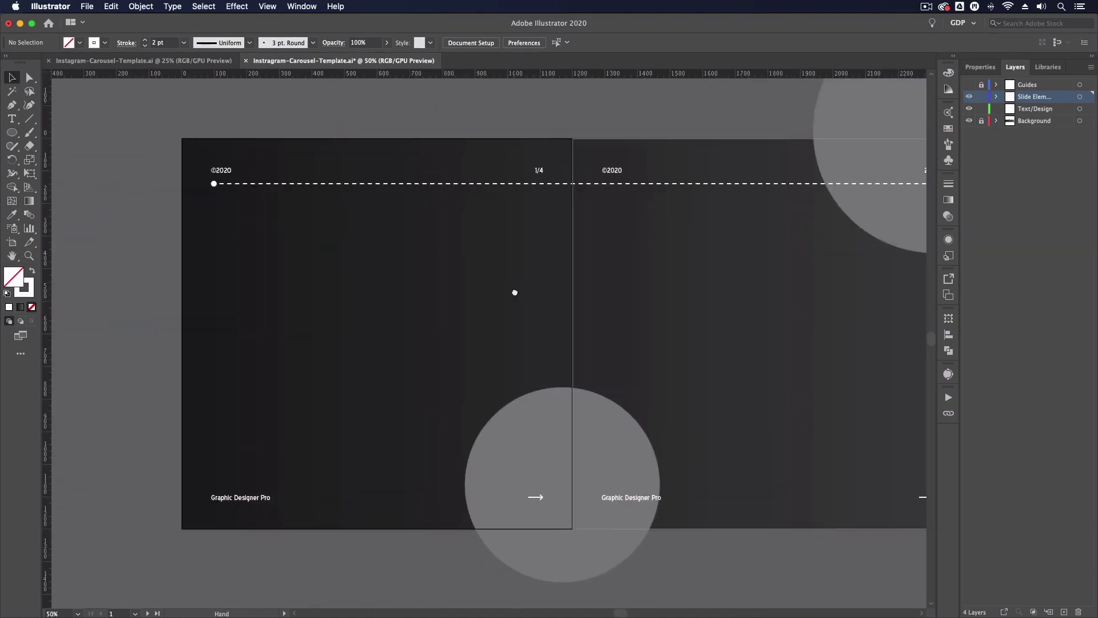
- Lock the slide elements layer and make Text/Design the active layer
left_click(981, 97)
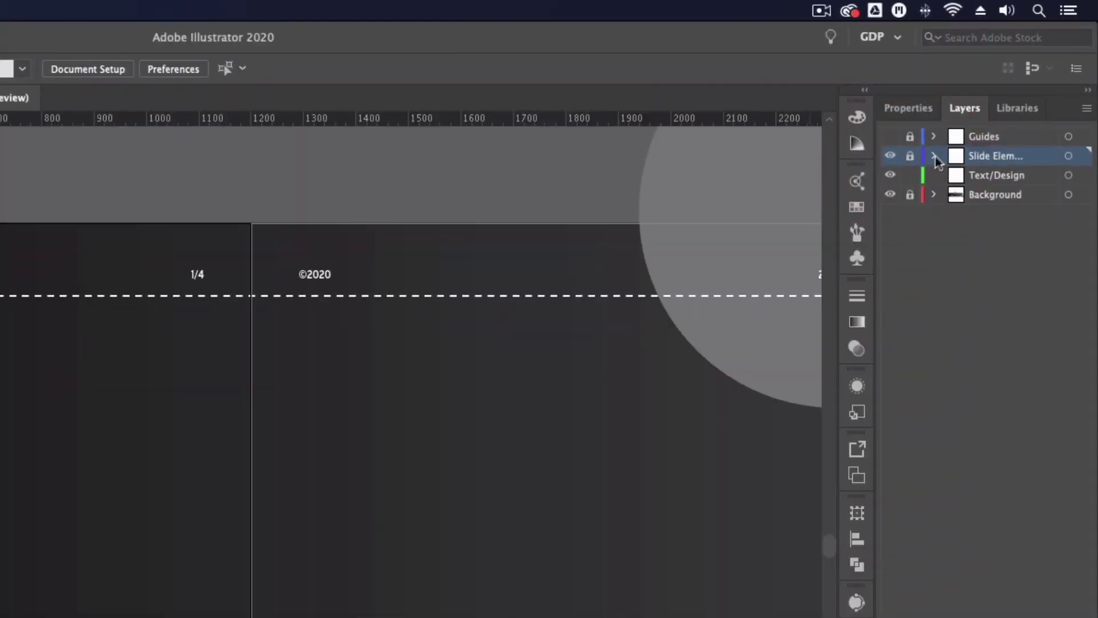
left_click(995, 176)
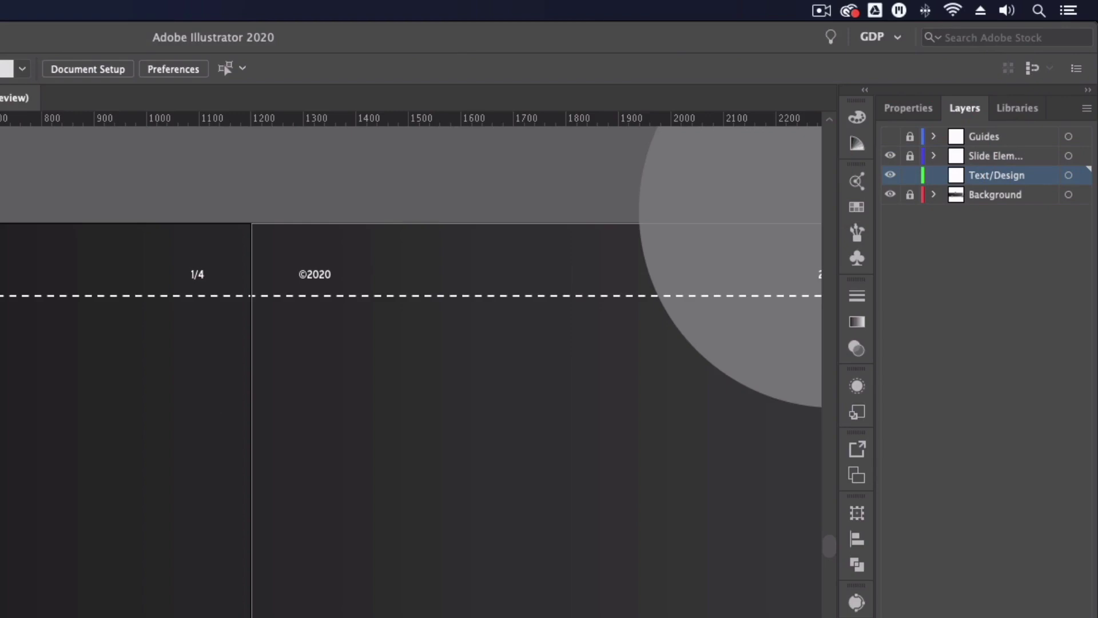
- Show the Guides layer and add left-aligned white point text HEADING GOES HERE over three lines on the first artboard
left_click(890, 136)
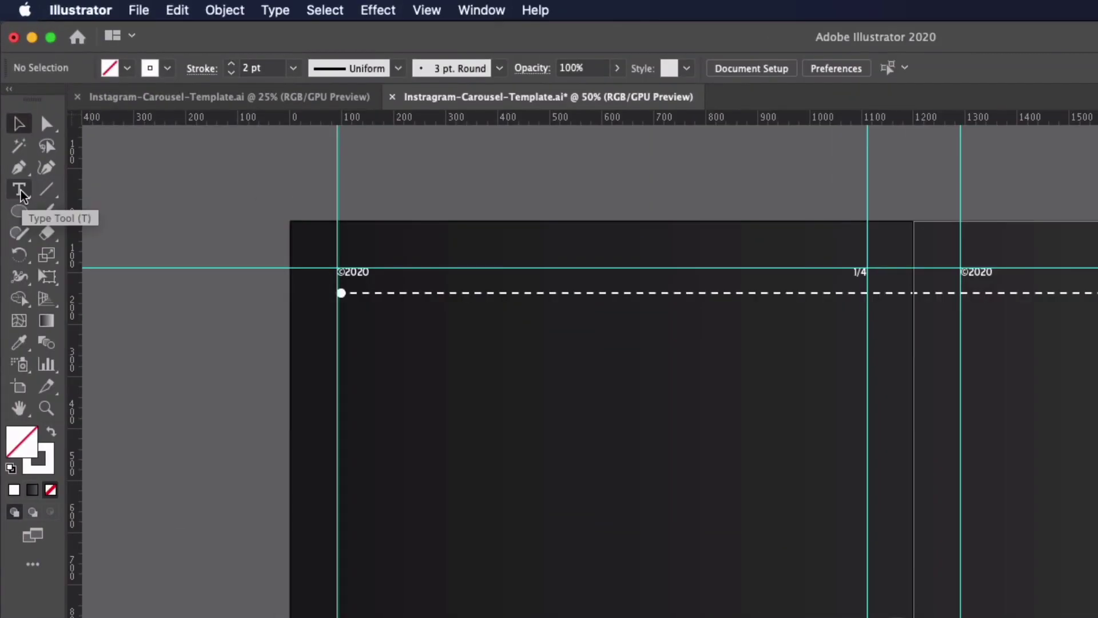
left_click(20, 192)
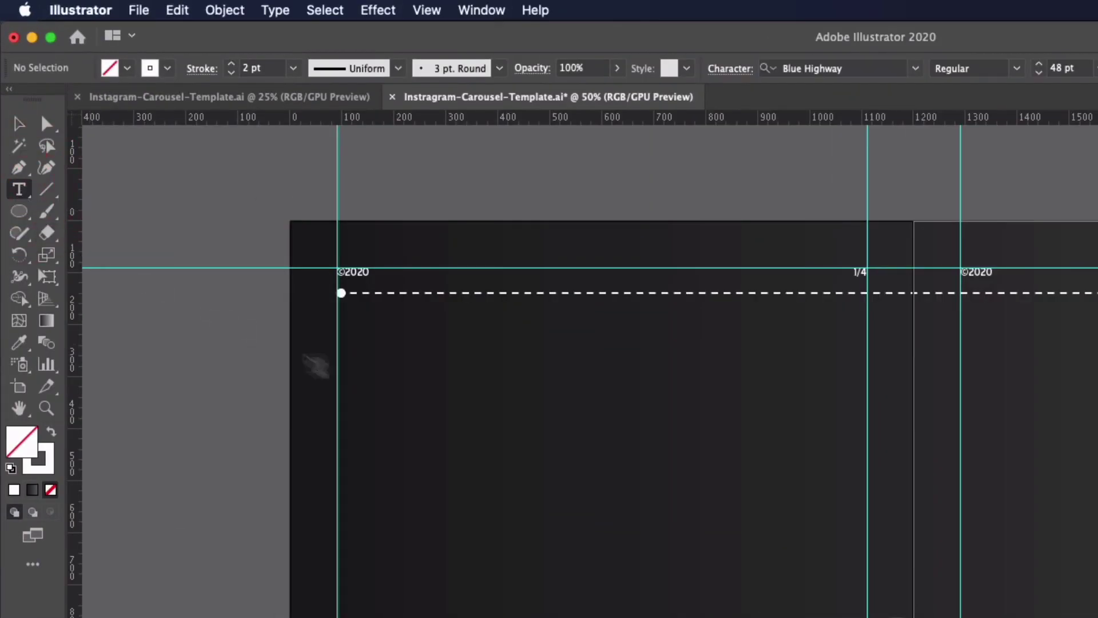
left_click(453, 473)
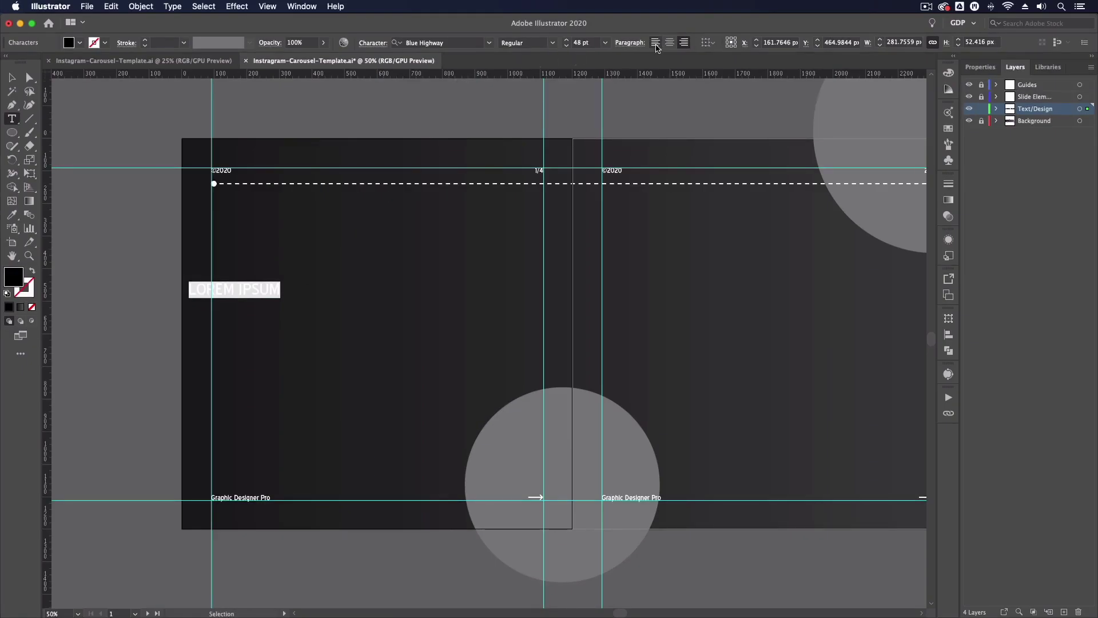
left_click(656, 45)
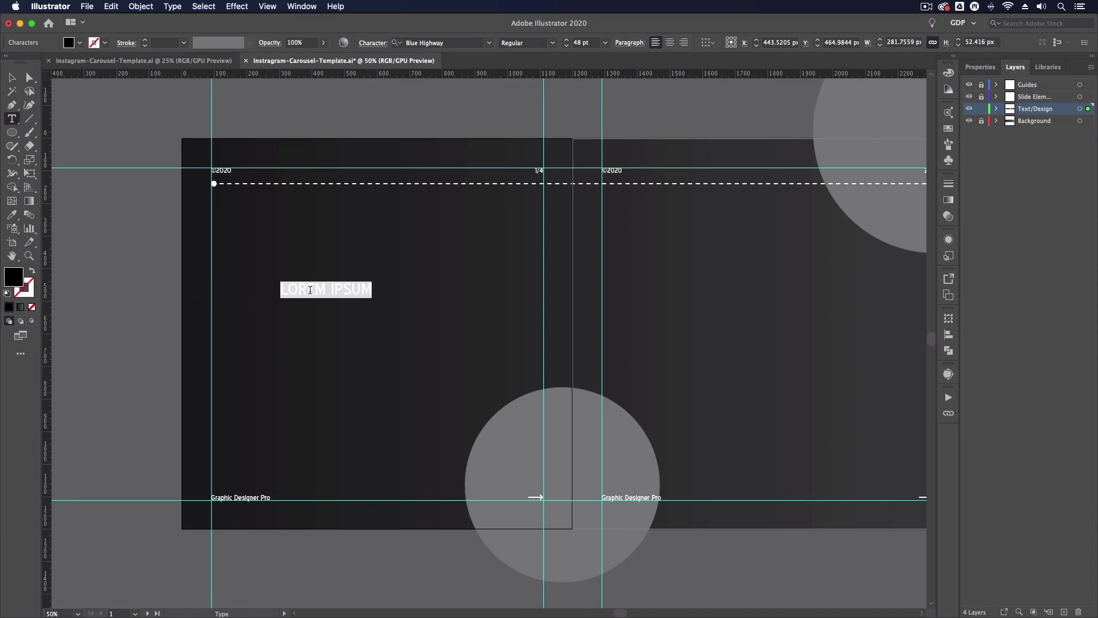
type("H")
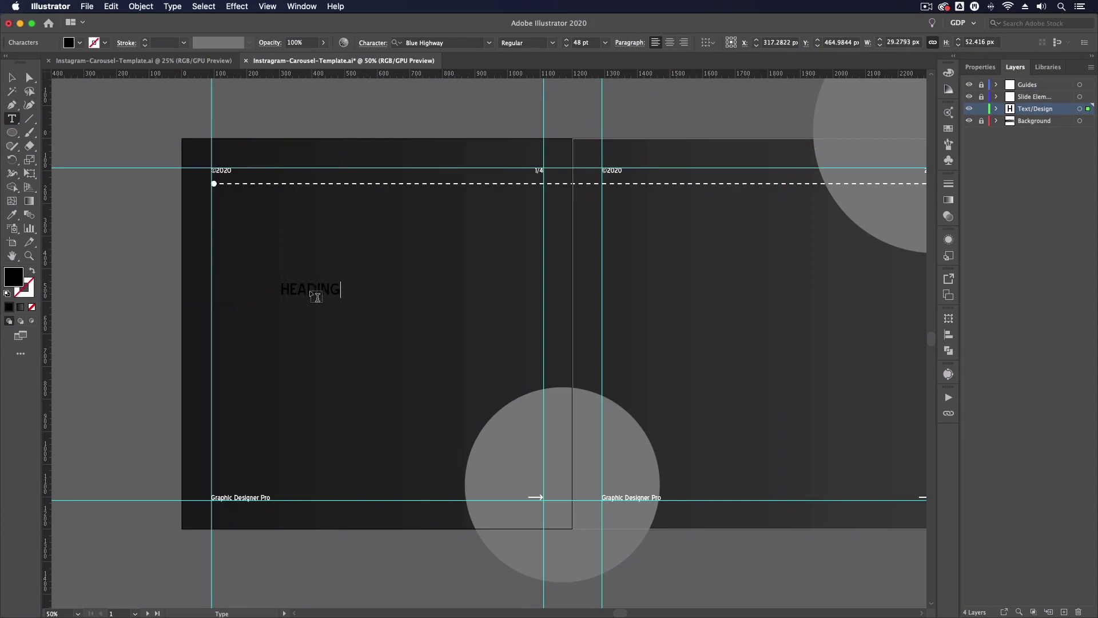
type("EADING")
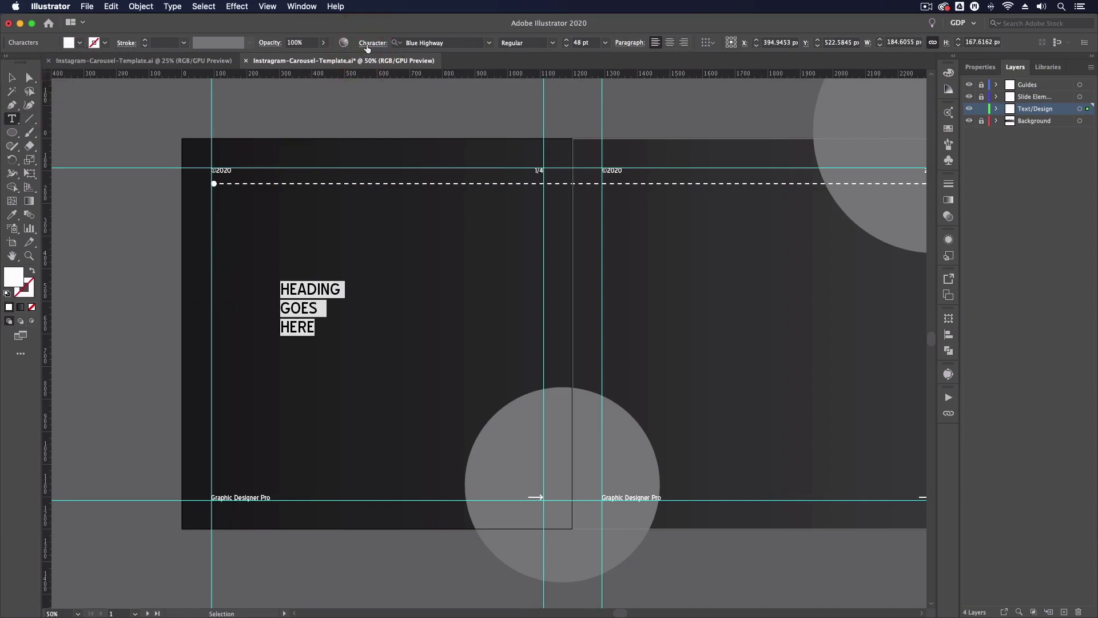
- Format the first artboard's heading as Blue Highway Bold at 220 pt with 200 pt leading
left_click(369, 43)
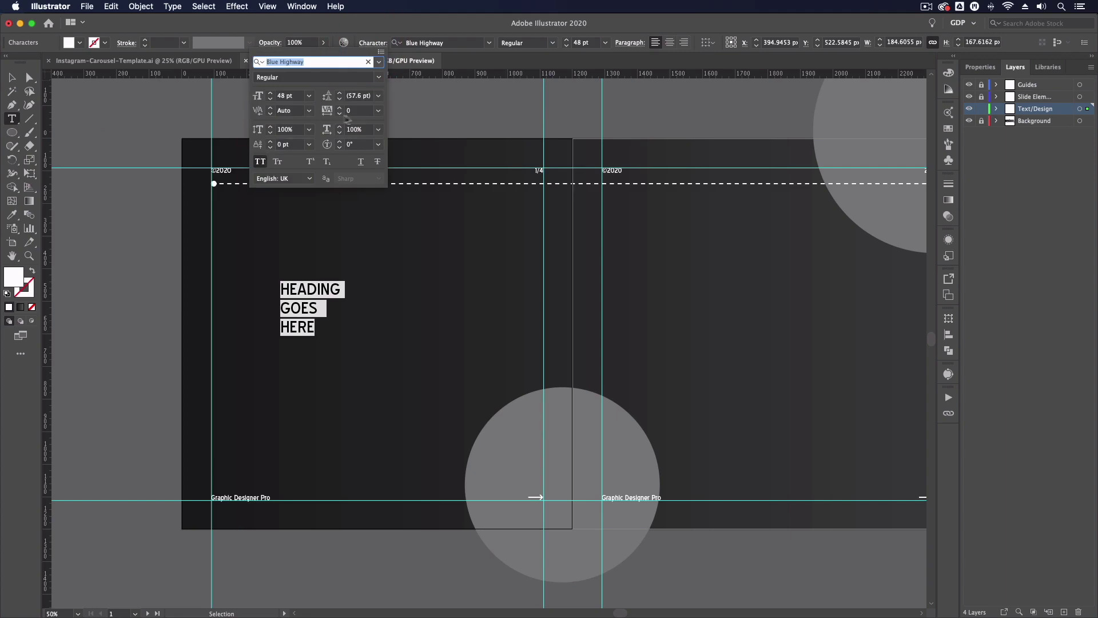
left_click(378, 77)
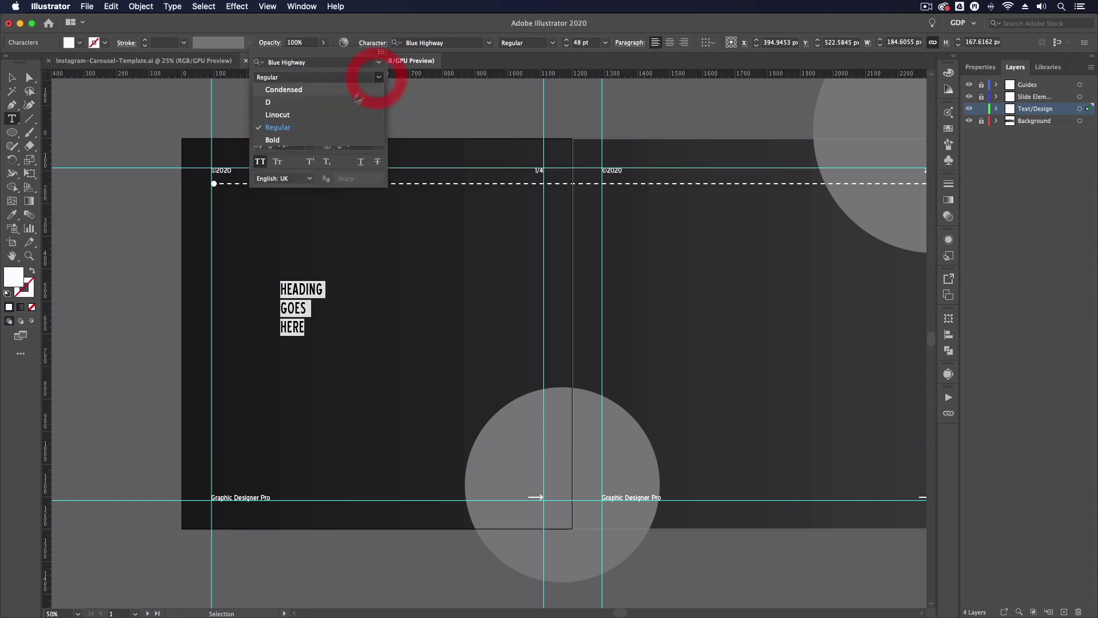
left_click(300, 139)
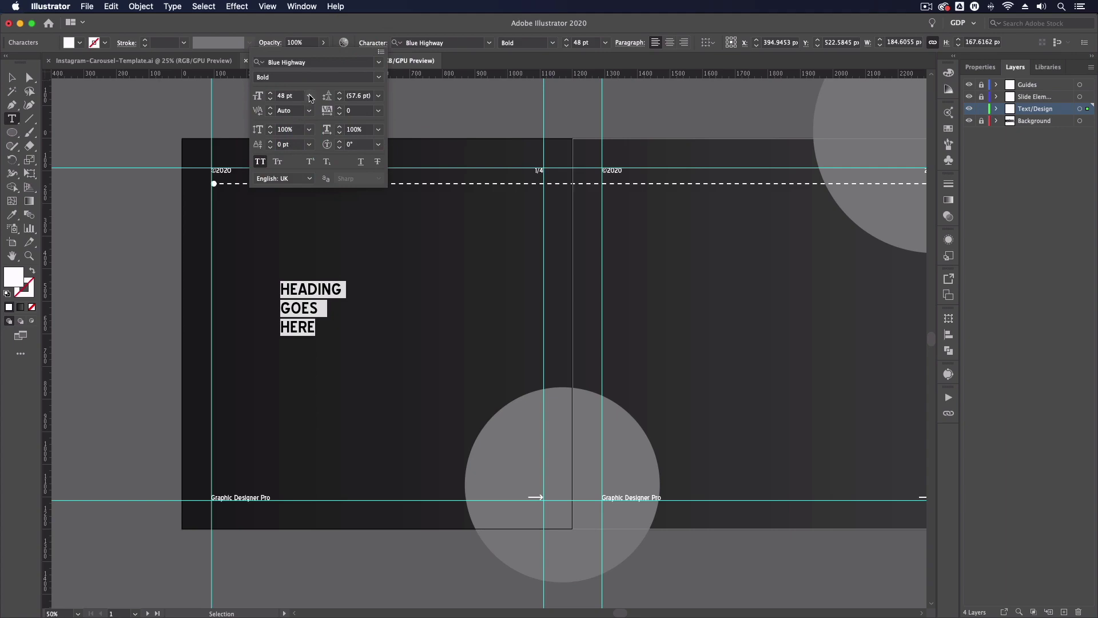
double_click(282, 98)
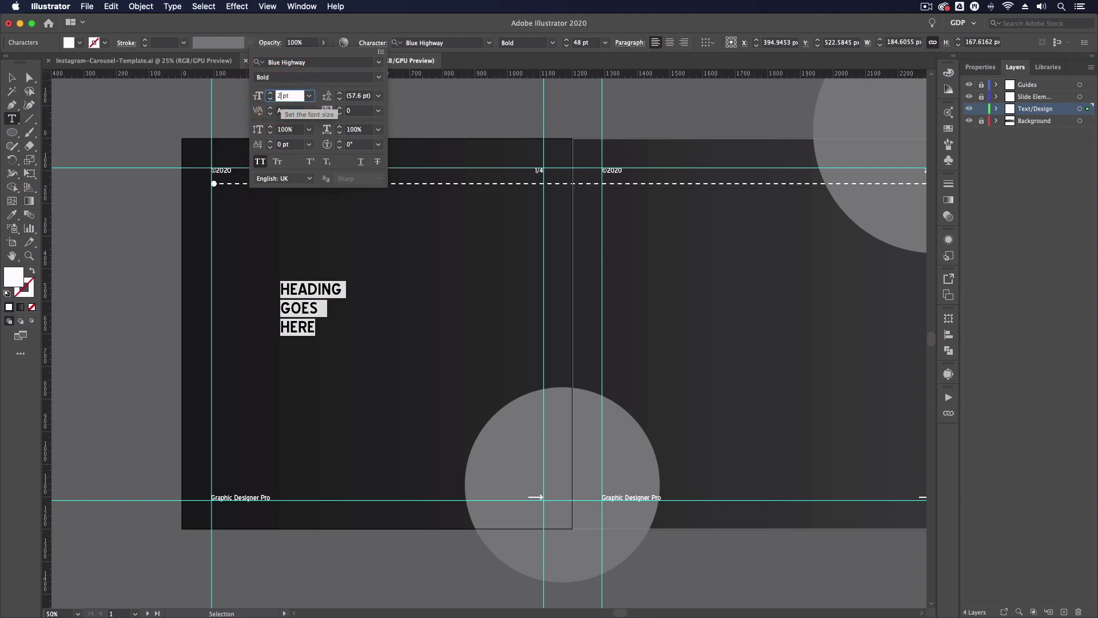
key("Return")
- Duplicate the heading directly below itself and replace the copy's text with SUB HEADING
key("v")
left_click_drag(301, 320, 302, 508)
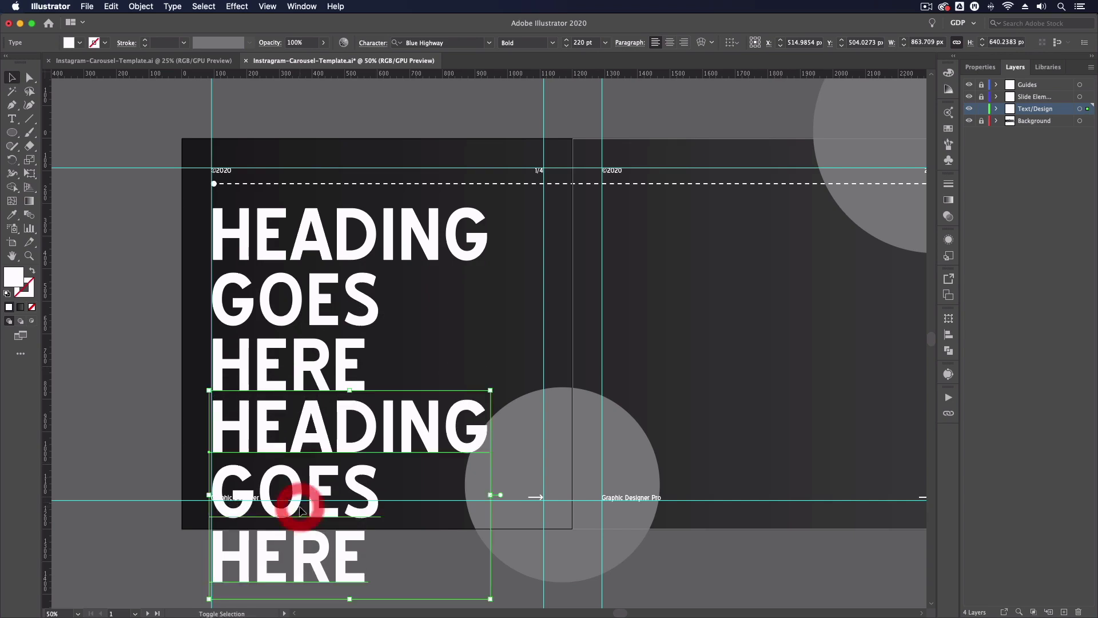
key("t")
left_click(282, 424)
key("super+a")
type("SUB HEADING")
key("super+a")
- Set the SUB HEADING text to the Regular font style and open its font size for editing
left_click(553, 43)
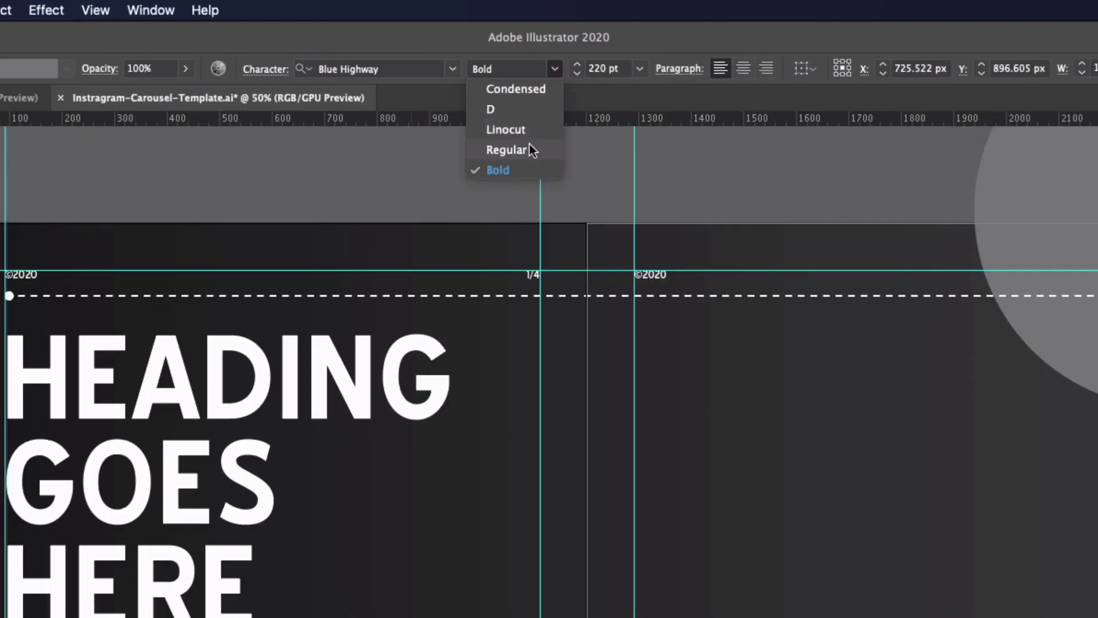
left_click(529, 149)
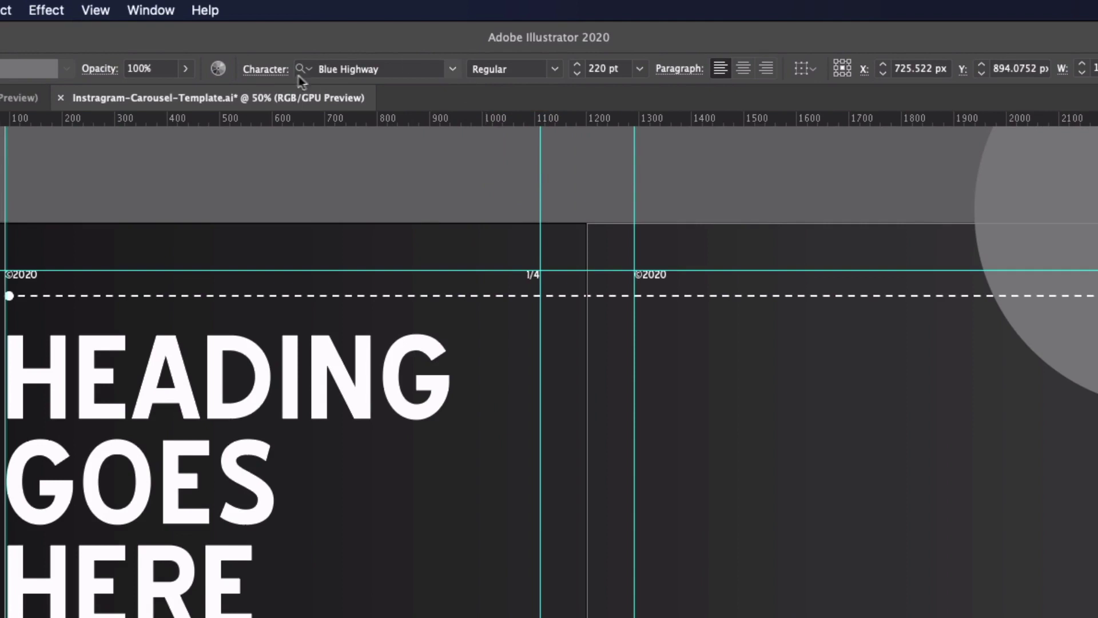
left_click(267, 71)
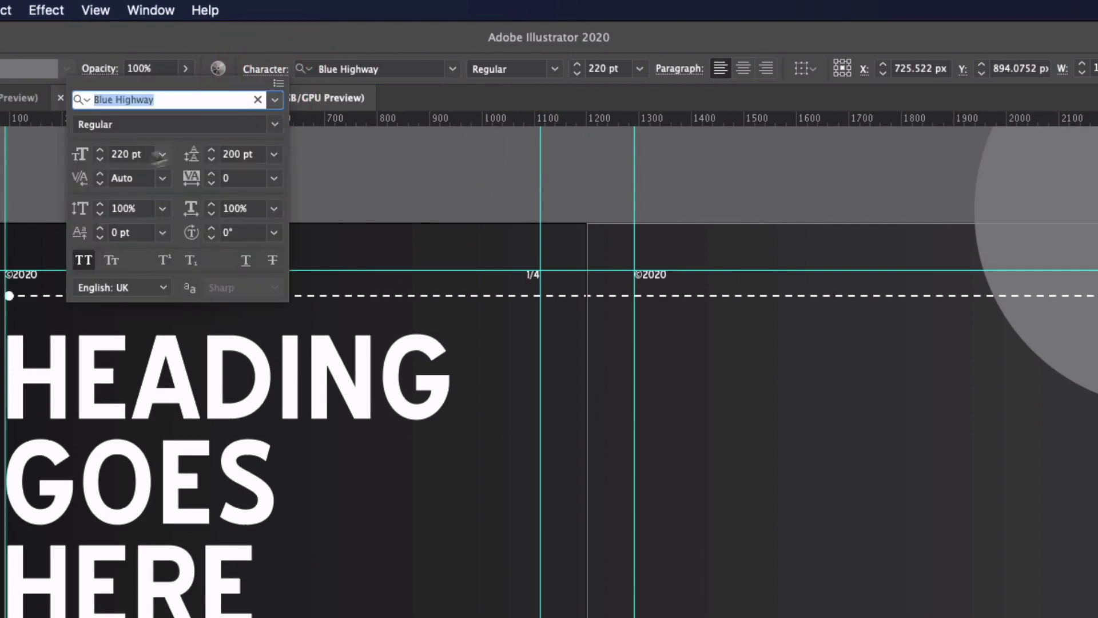
double_click(126, 156)
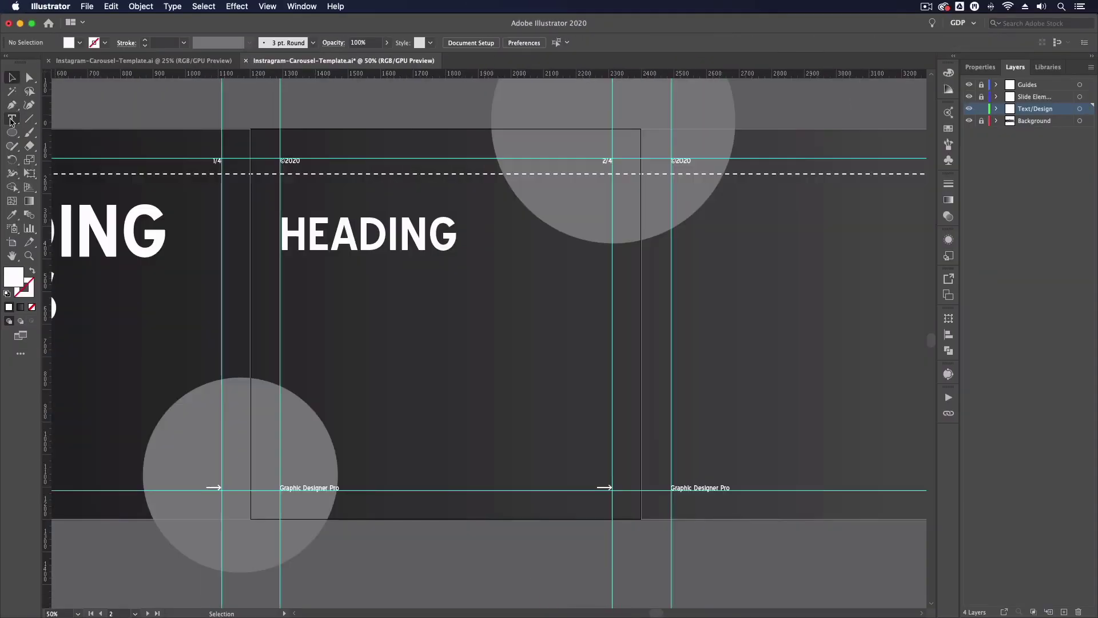
- Draw a margin-to-margin text area about 1020 by 320 px below the second artboard's heading, in 48 pt Regular without All Caps
left_click(11, 118)
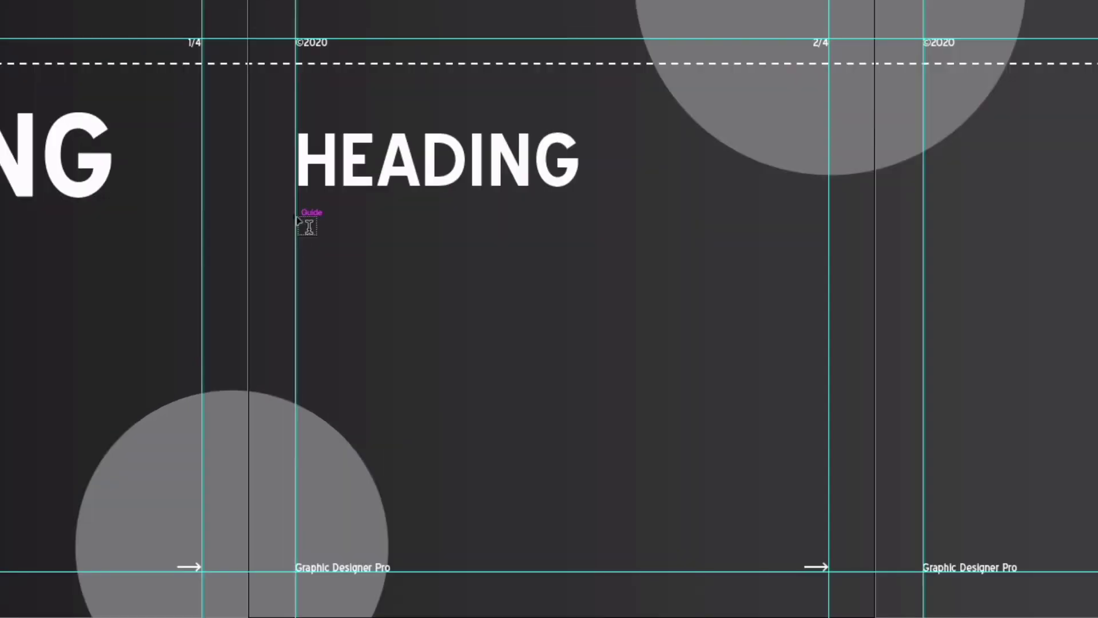
left_click_drag(280, 270, 580, 355)
left_click_drag(777, 355, 827, 387)
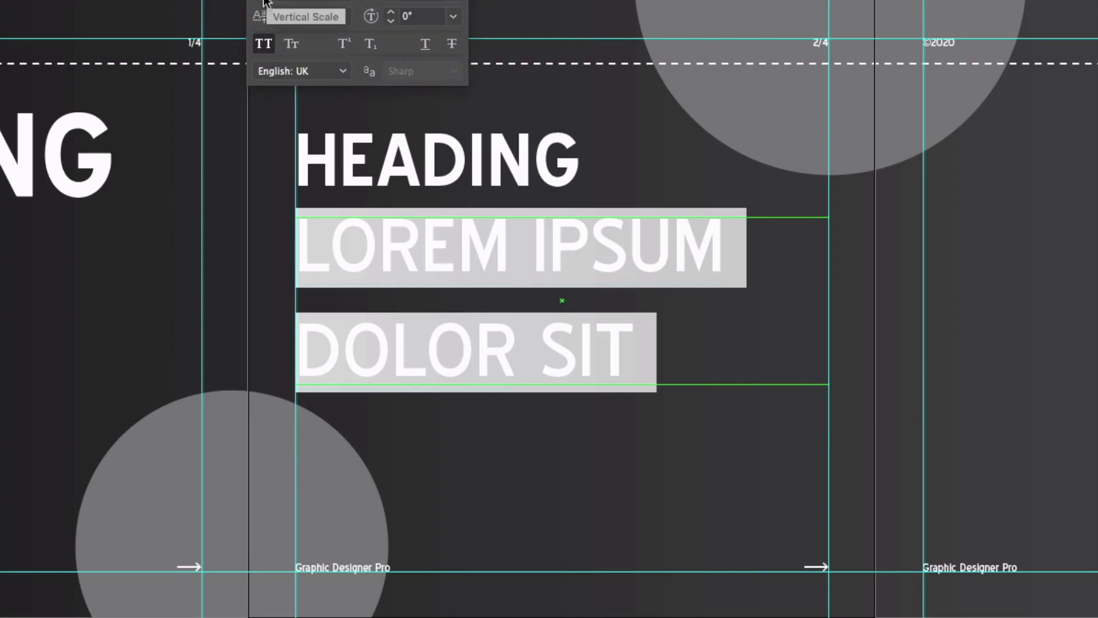
left_click(264, 45)
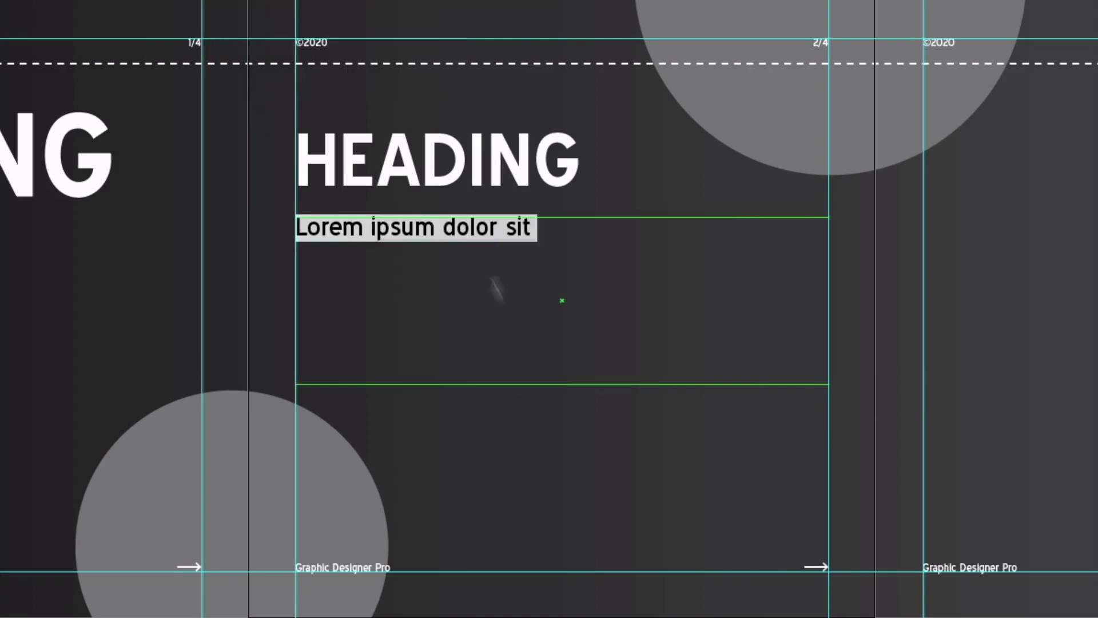
- Replace the text area's sample text by filling it with placeholder text, and turn off hyphenation for the paragraph
key("BackSpace")
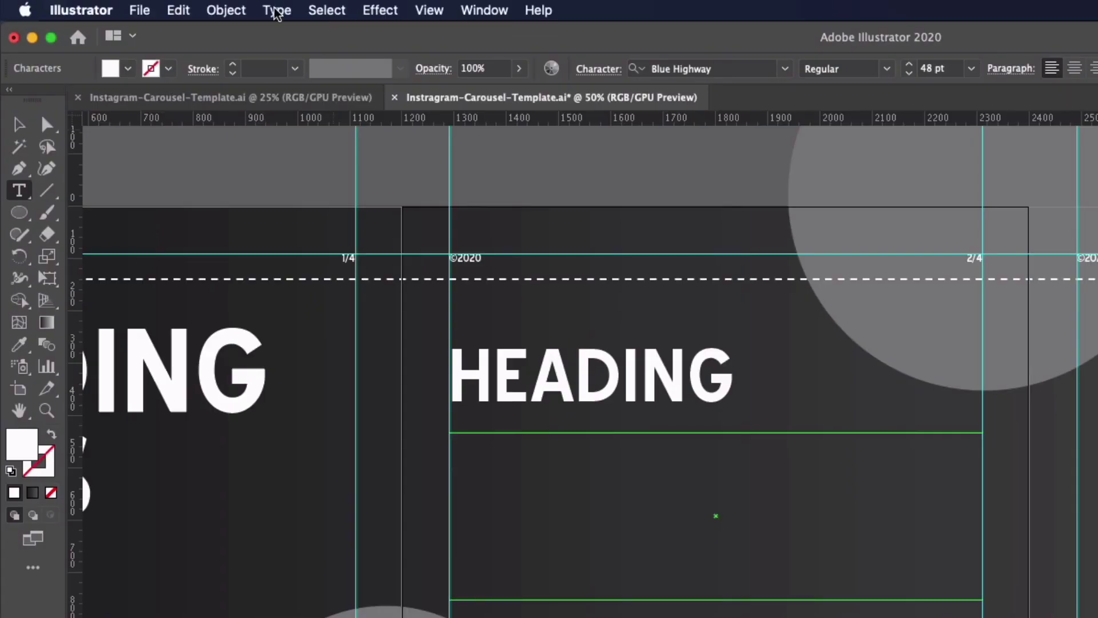
left_click(276, 10)
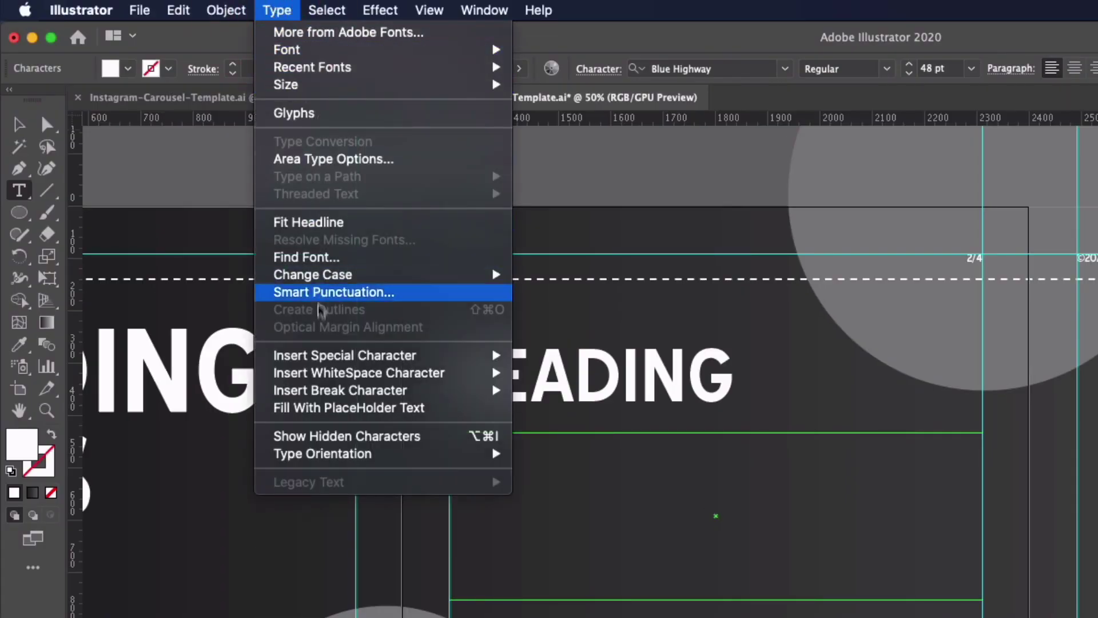
left_click(322, 407)
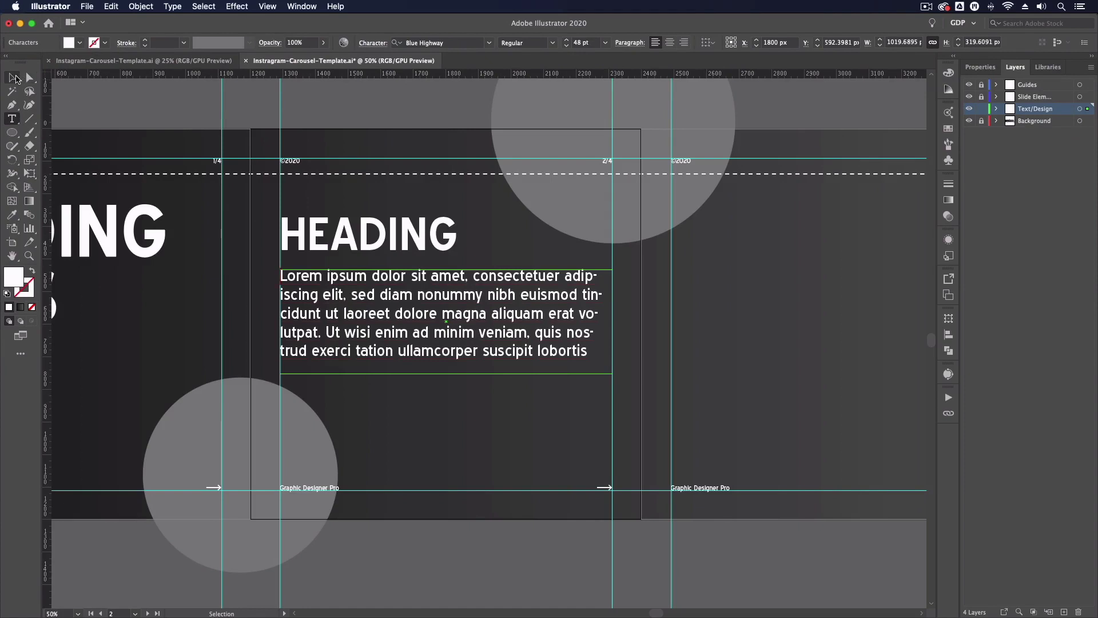
left_click(13, 78)
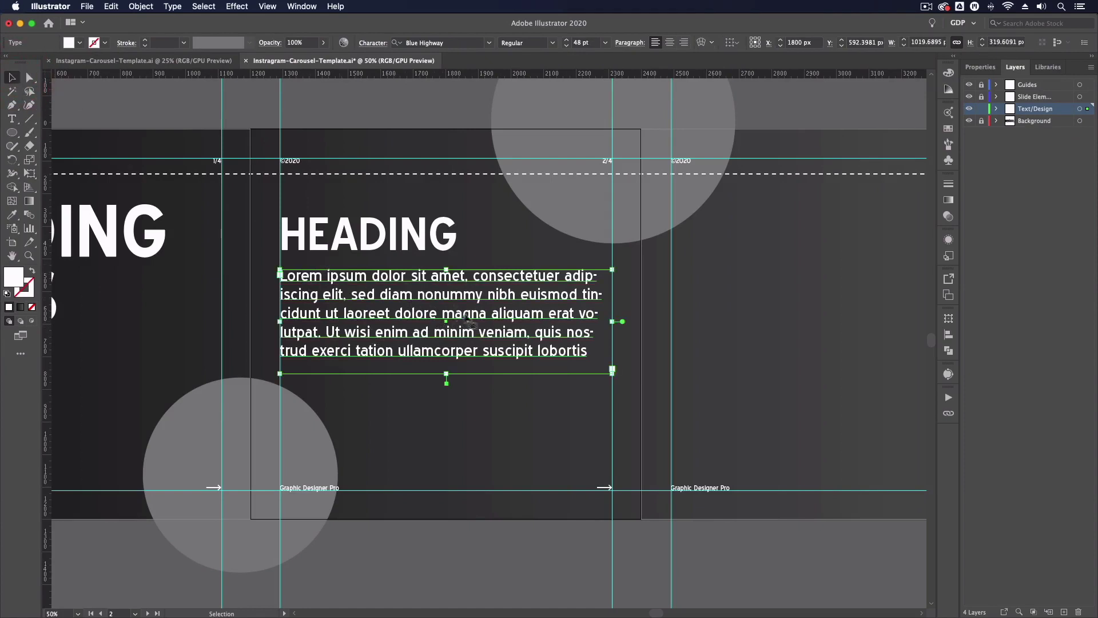
left_click(630, 42)
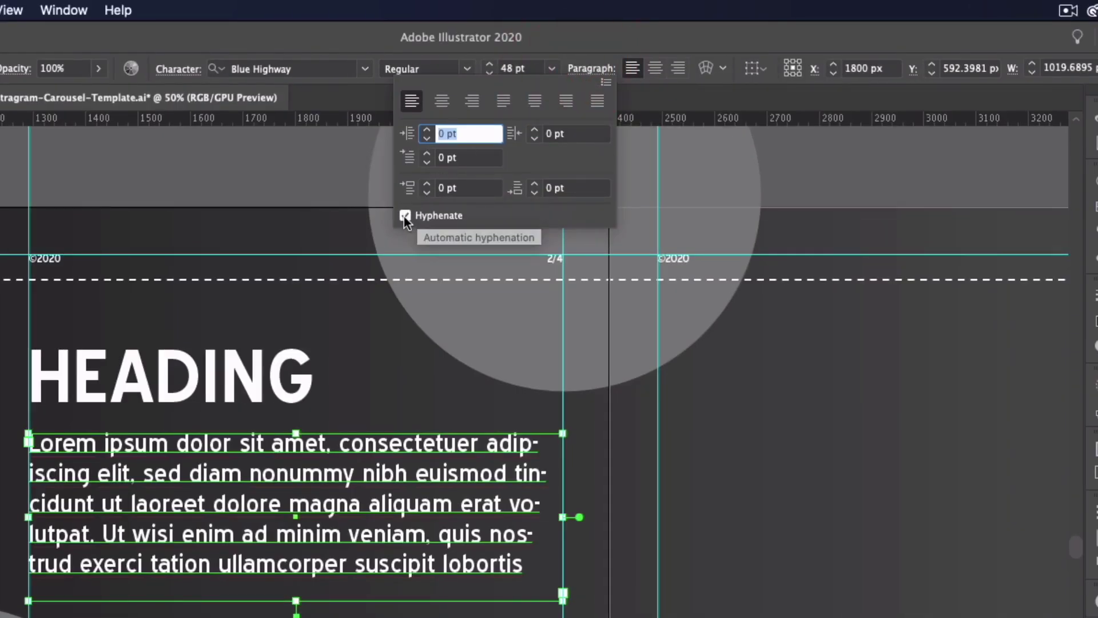
left_click(405, 215)
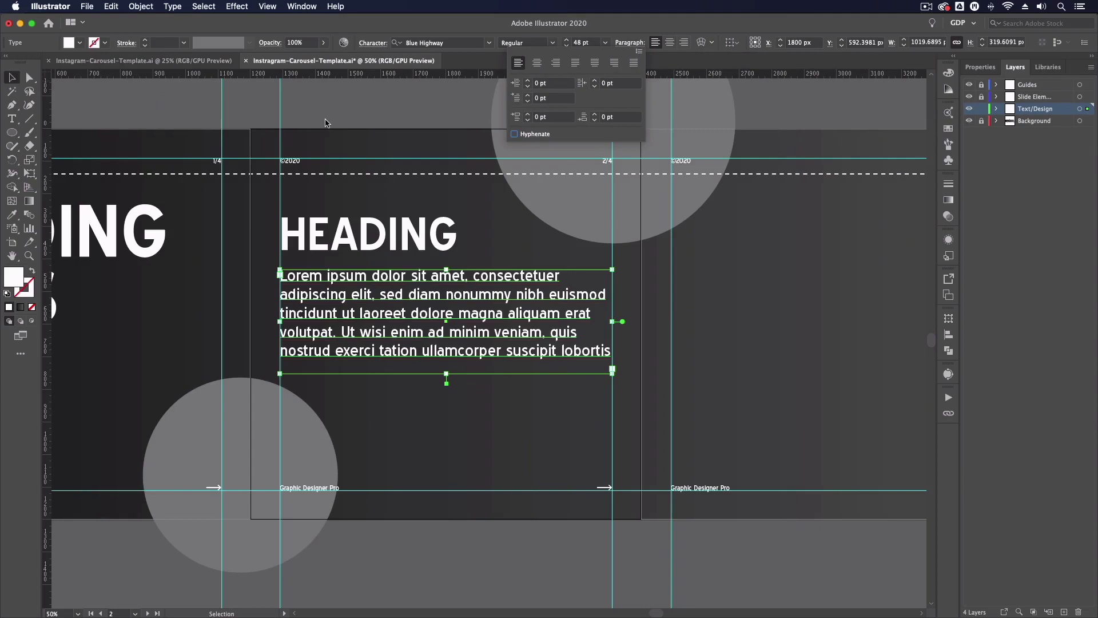
left_click(324, 123)
- Copy the second artboard's heading and paragraph, paste them in place on the third artboard, and move the copies down to just above the footer
left_click(342, 231)
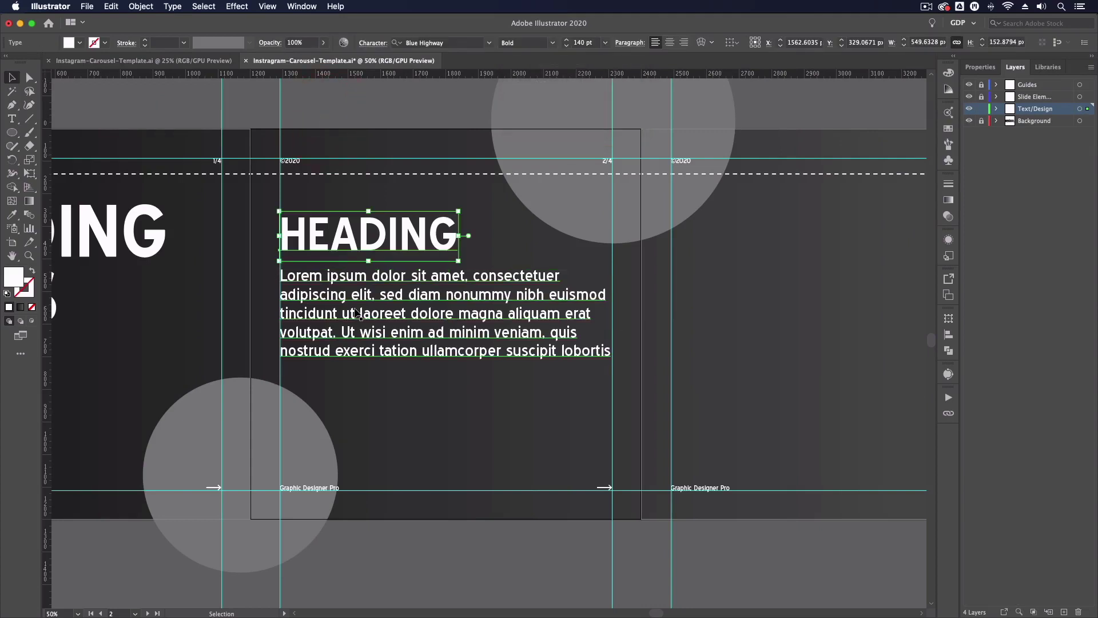
left_click(353, 314, "shift")
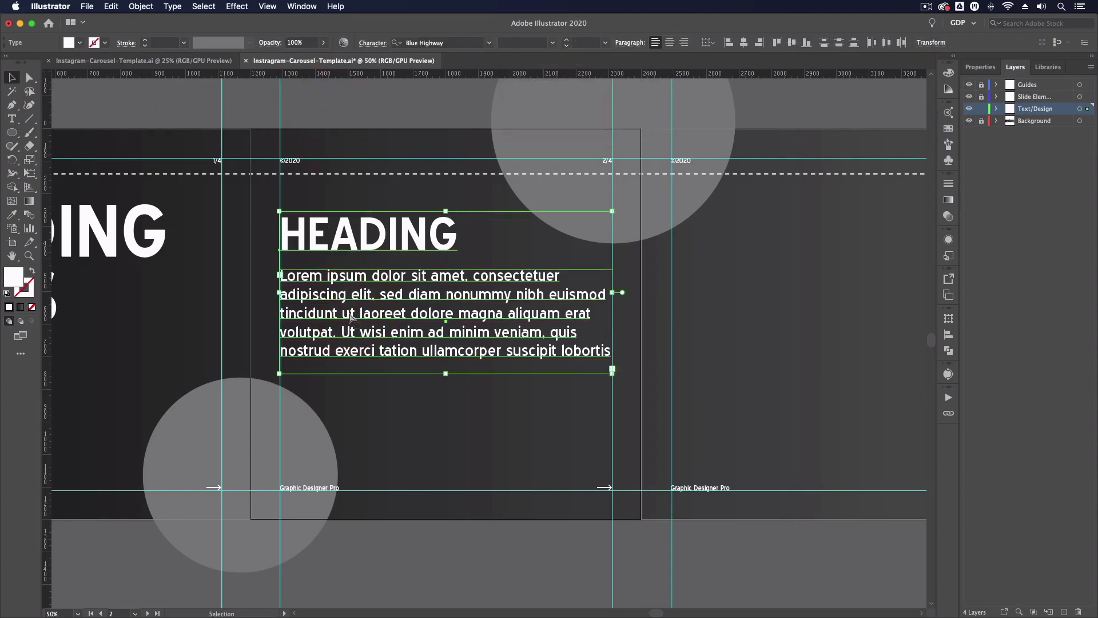
left_click(343, 263)
scroll(343, 263, "right", 10)
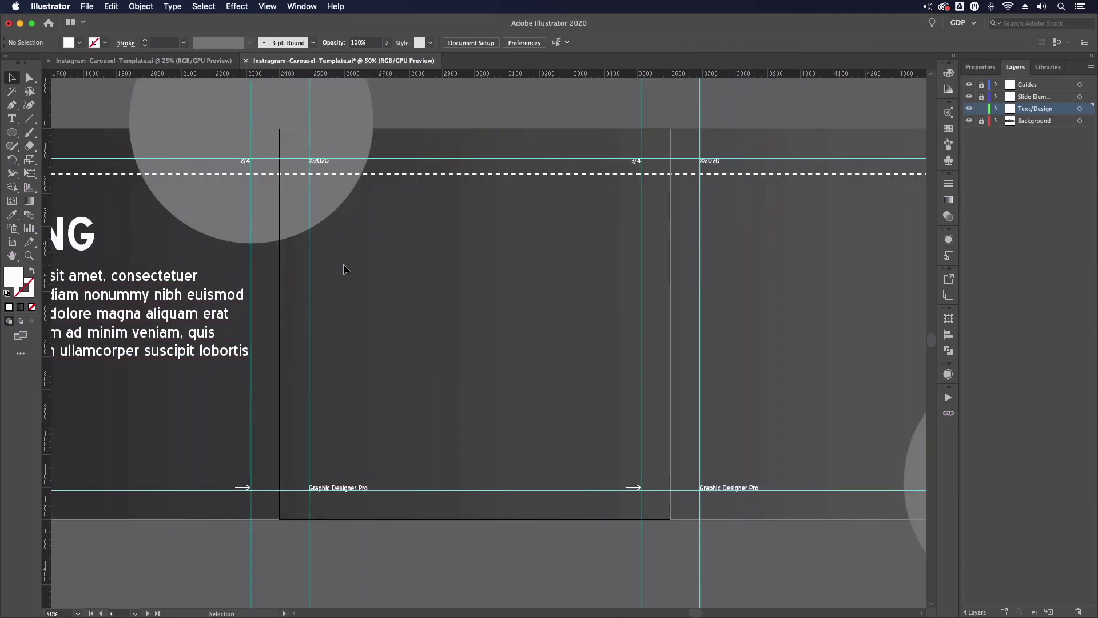
scroll(343, 263, "right", 3)
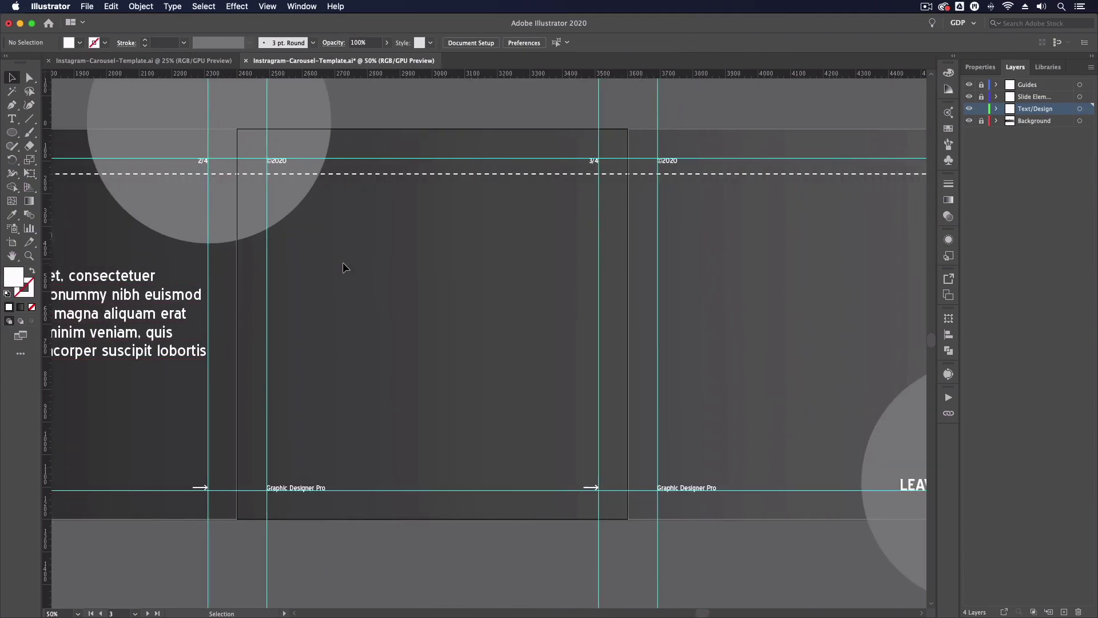
scroll(342, 262, "left", 15)
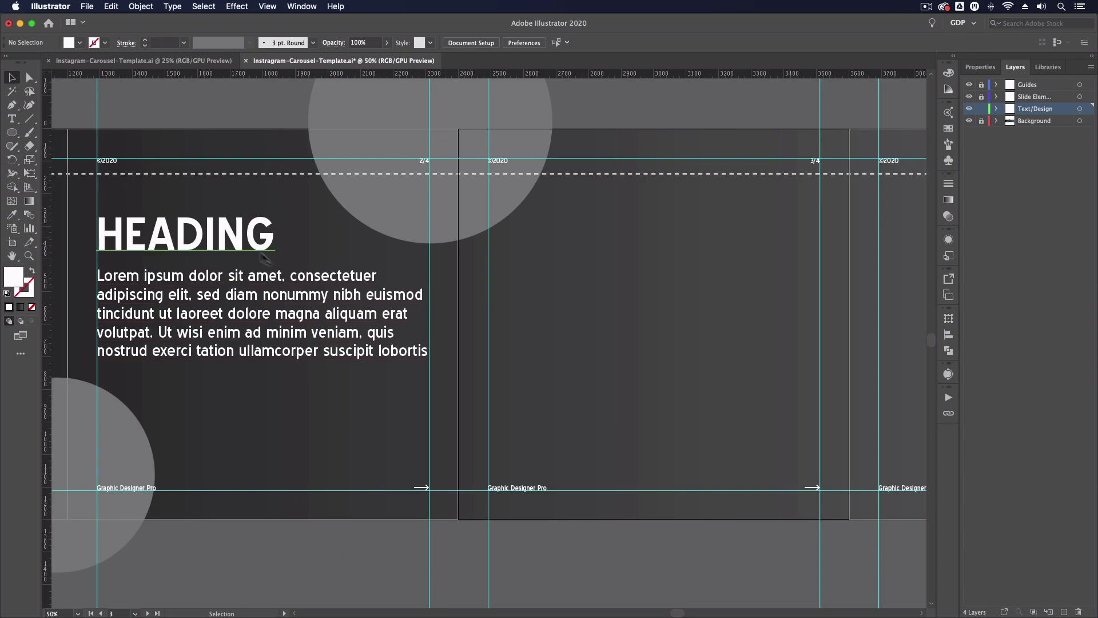
scroll(291, 267, "right", 15)
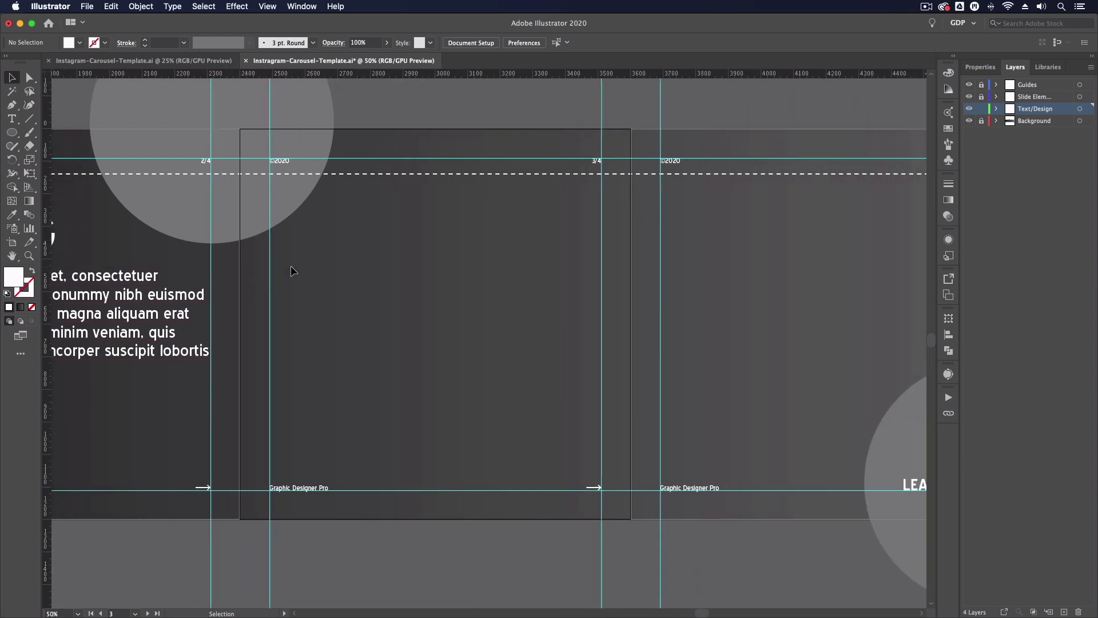
scroll(291, 271, "right", 1)
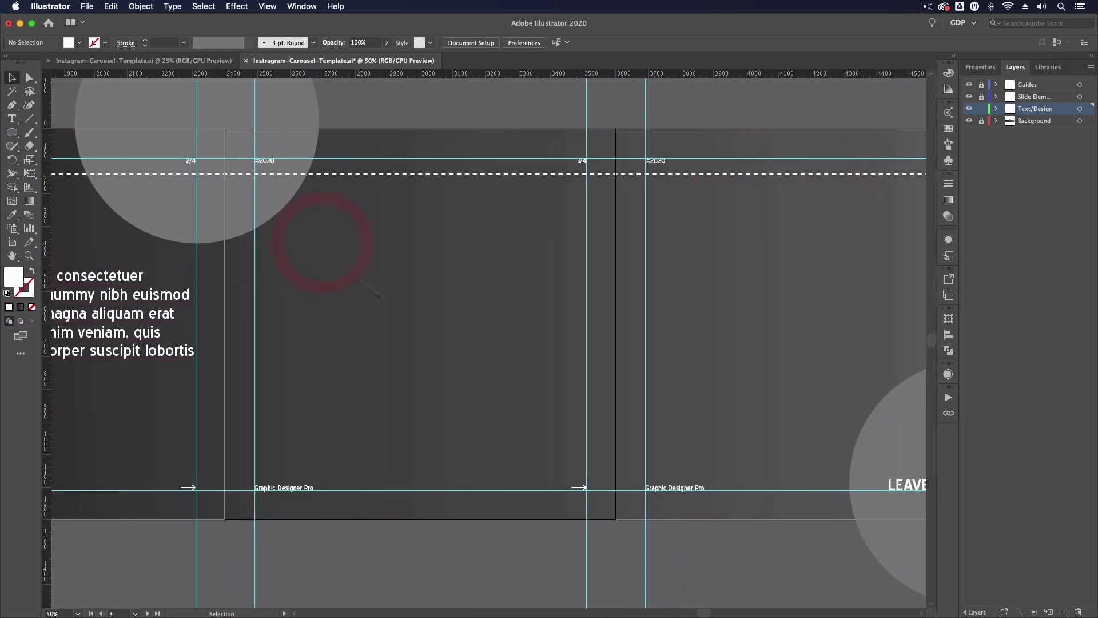
left_click(111, 7)
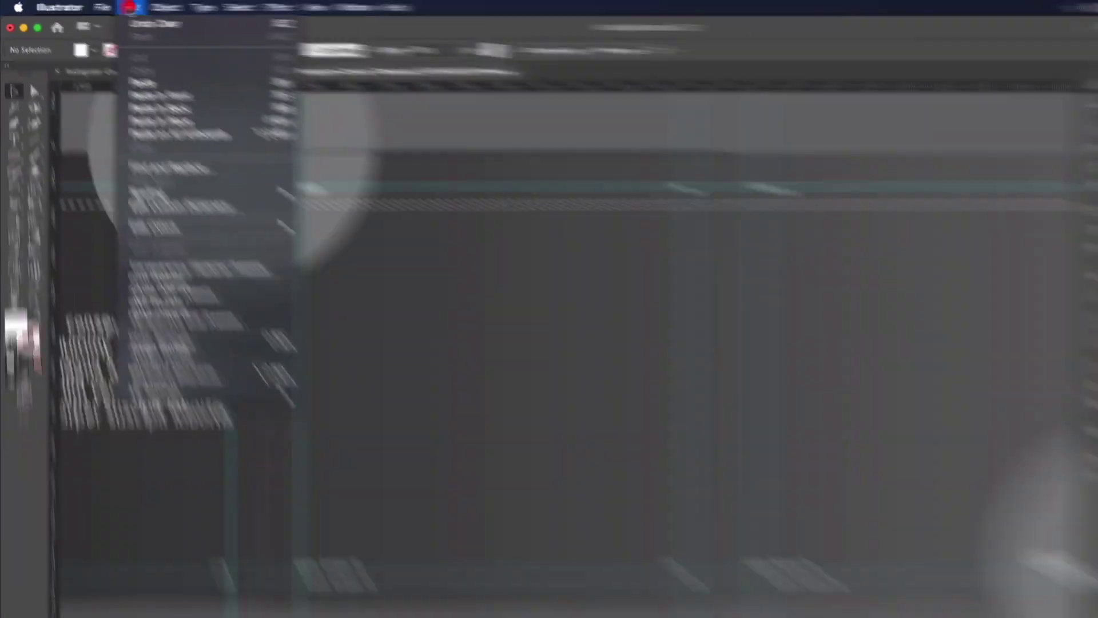
left_click(178, 10)
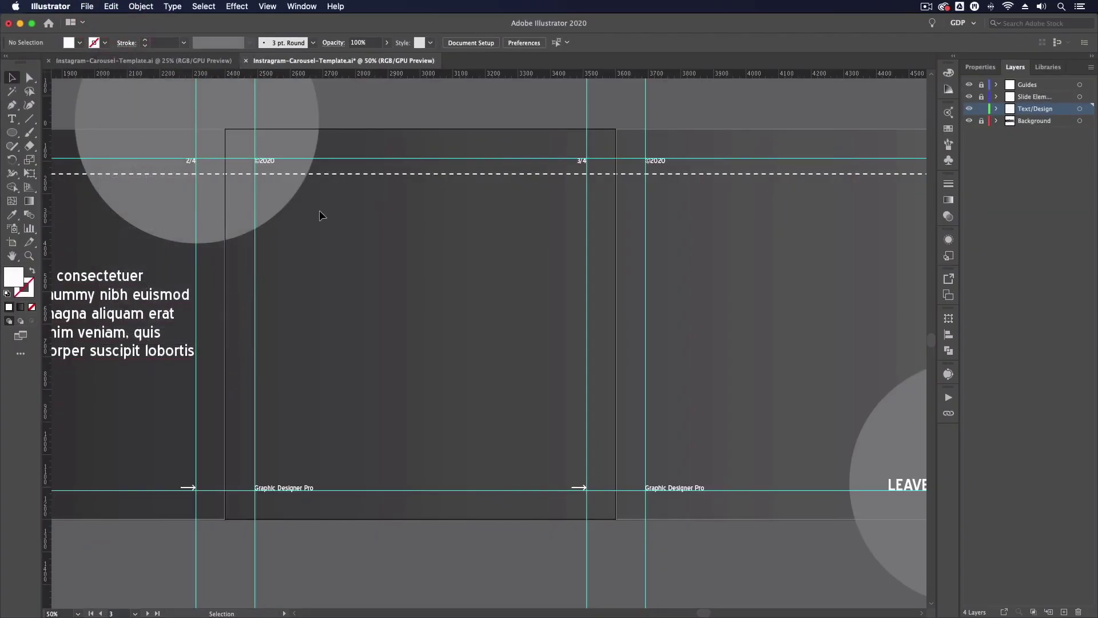
key("super+shift+v")
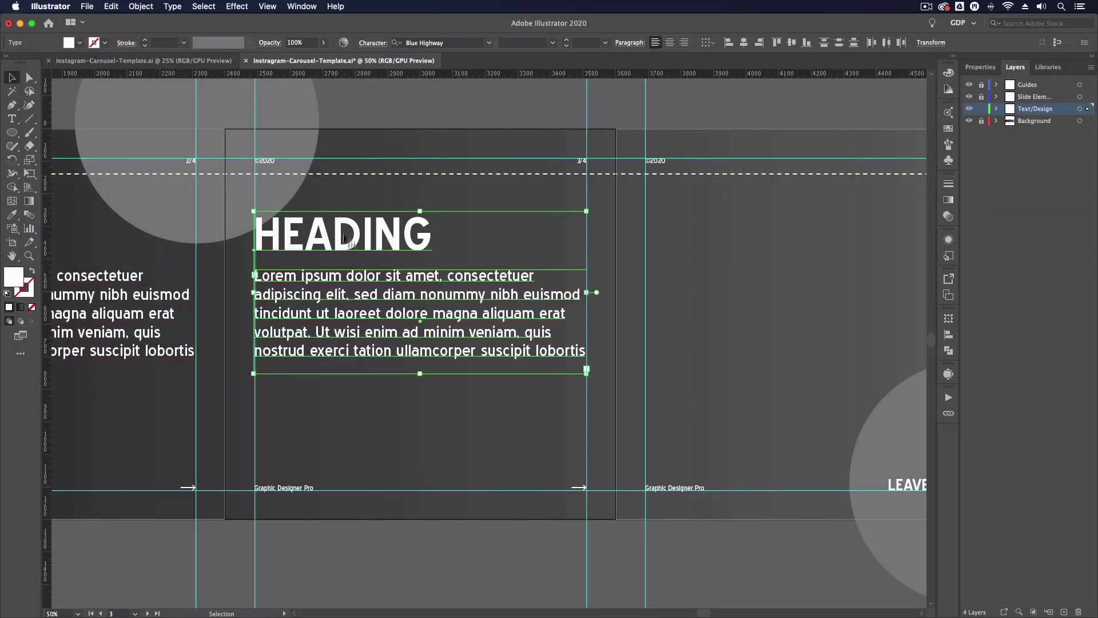
left_click_drag(338, 237, 344, 325)
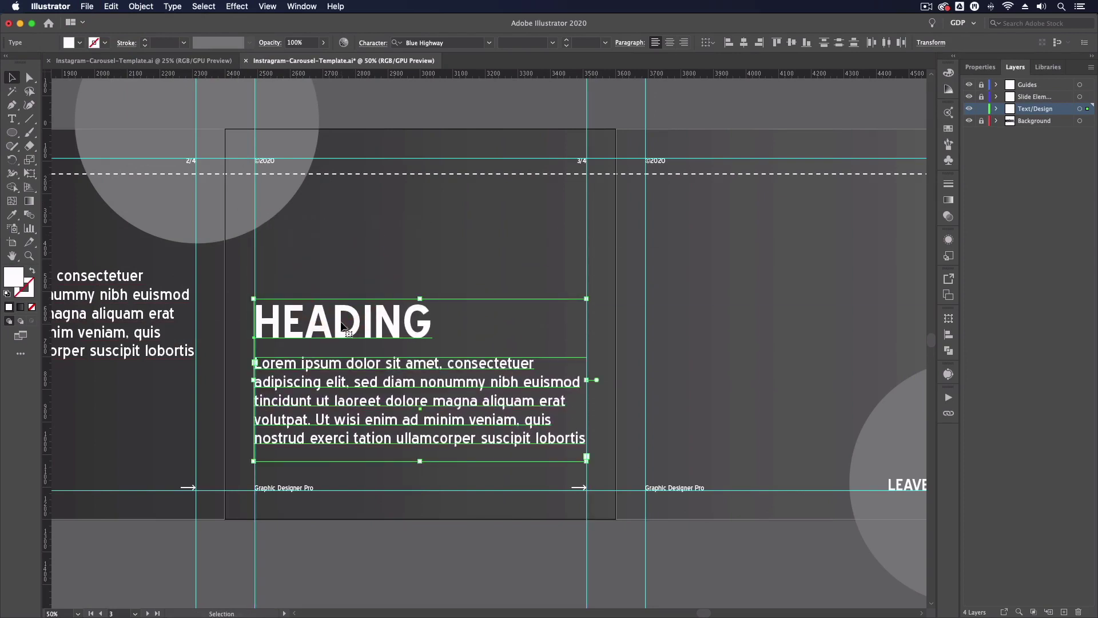
- Paste the copied heading and paragraph in the fourth artboard's upper area and cut "ullamcorper suscipit lobortis" from the end of the paragraph
scroll(343, 326, "right", 10)
left_click(389, 265)
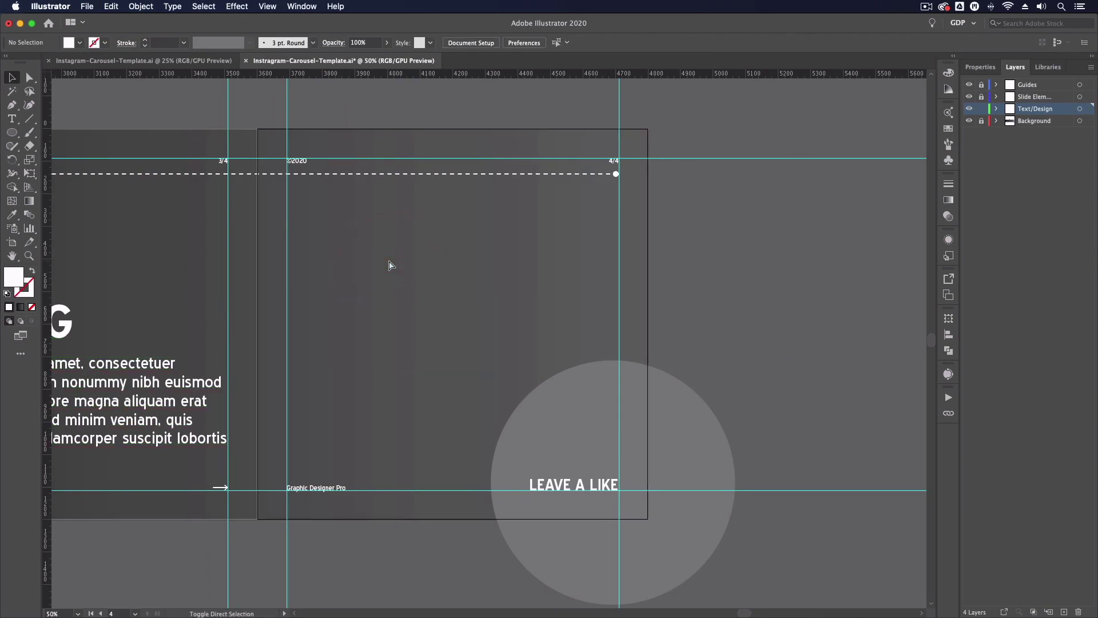
key("super+v")
left_click_drag(617, 351, 428, 355)
key("super+x")
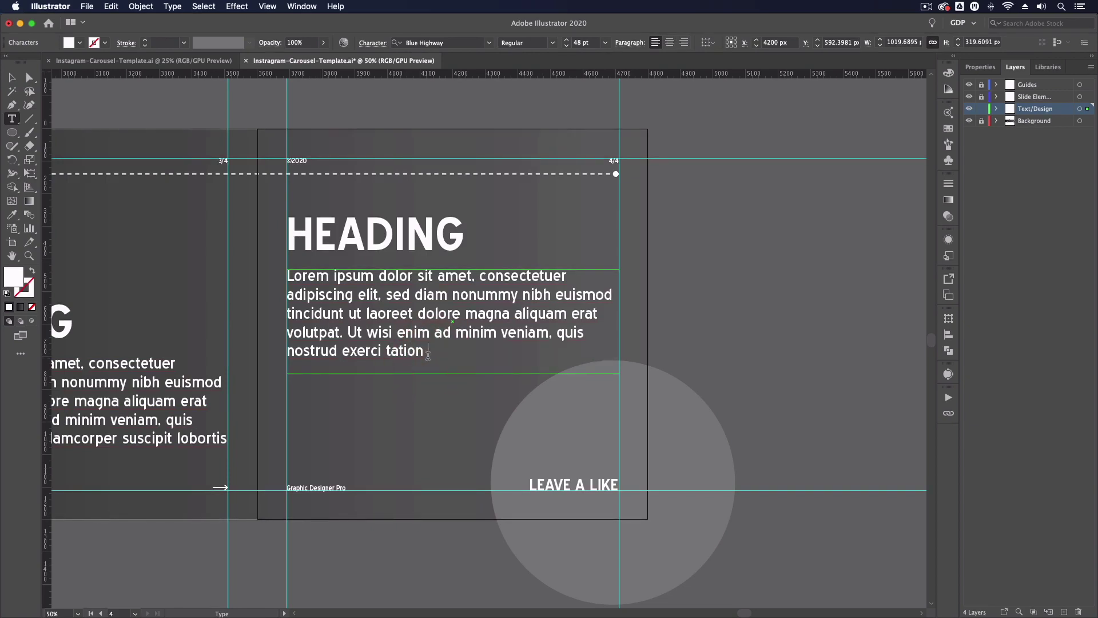
- Enlarge the circle overlapping the first and second artboards to about 672 px across, keeping its proportions, and move it down slightly
left_click_drag(172, 371, 646, 393)
left_click(192, 402)
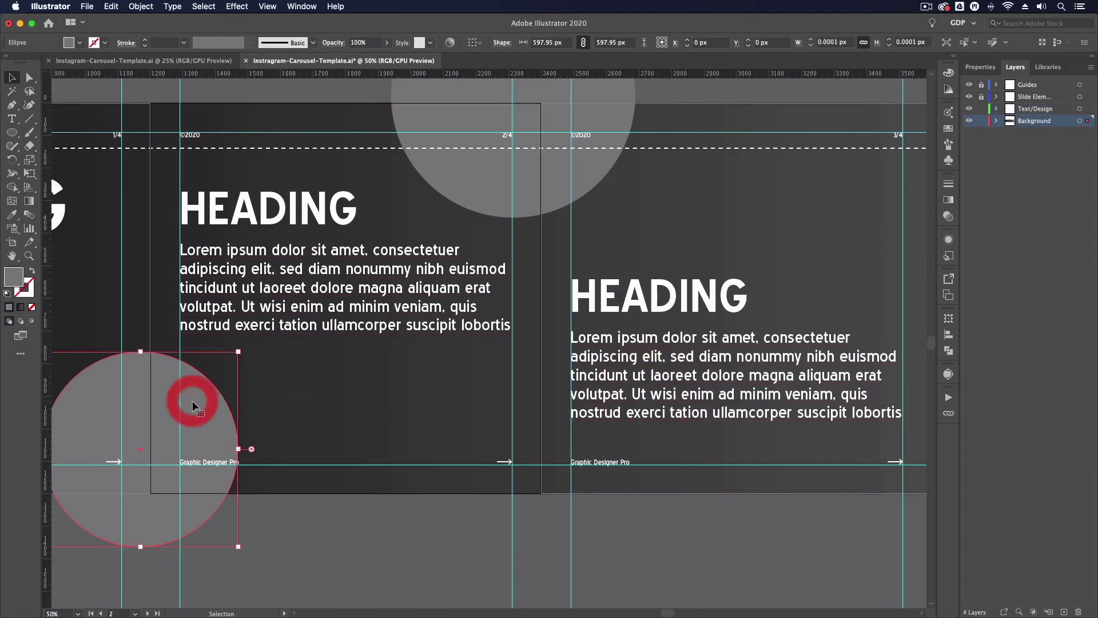
left_click_drag(265, 415, 554, 363)
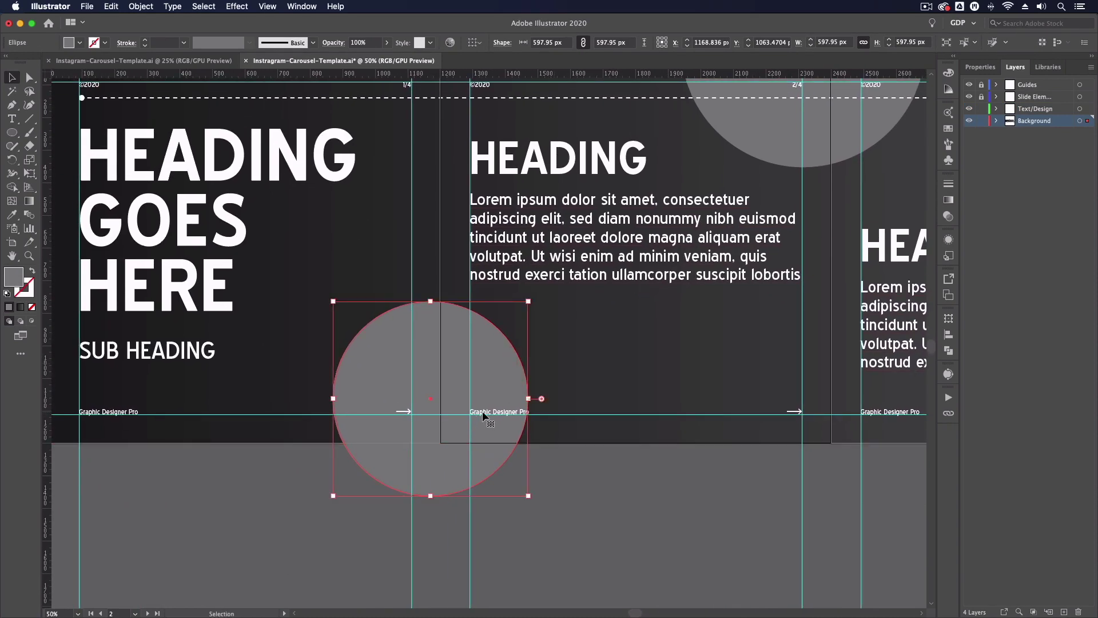
key("super+equal")
key("space")
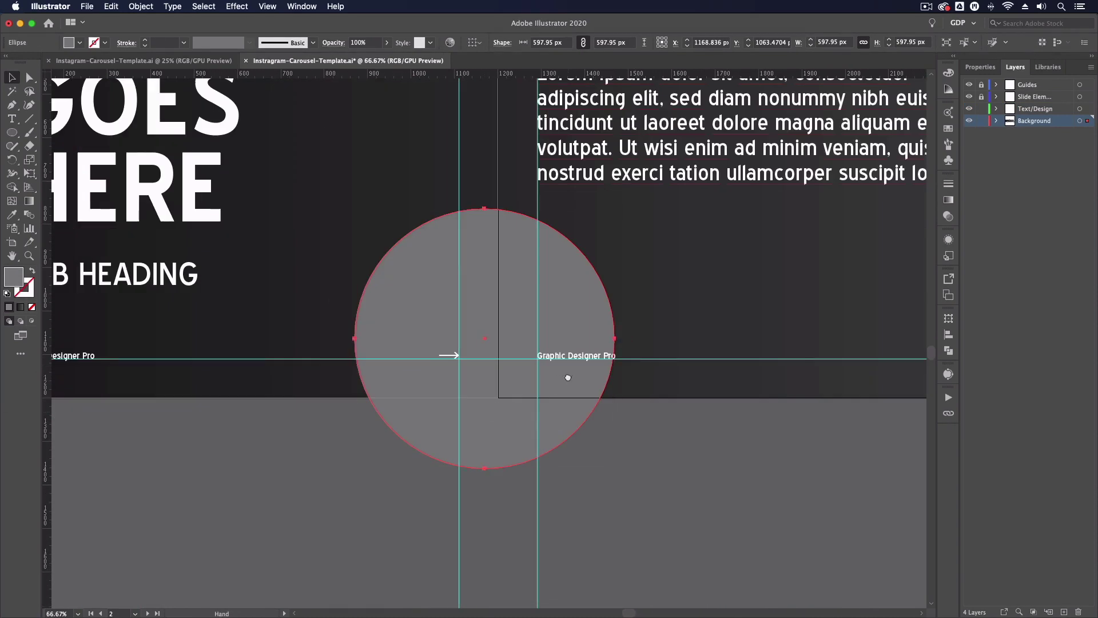
left_click_drag(568, 378, 441, 417)
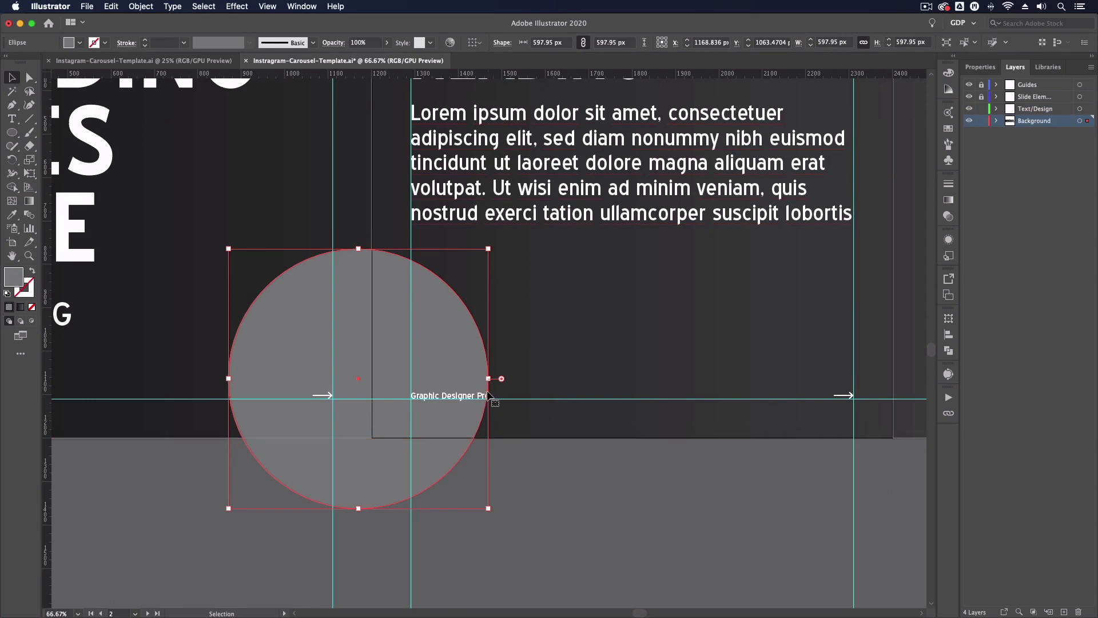
left_click_drag(488, 379, 520, 379)
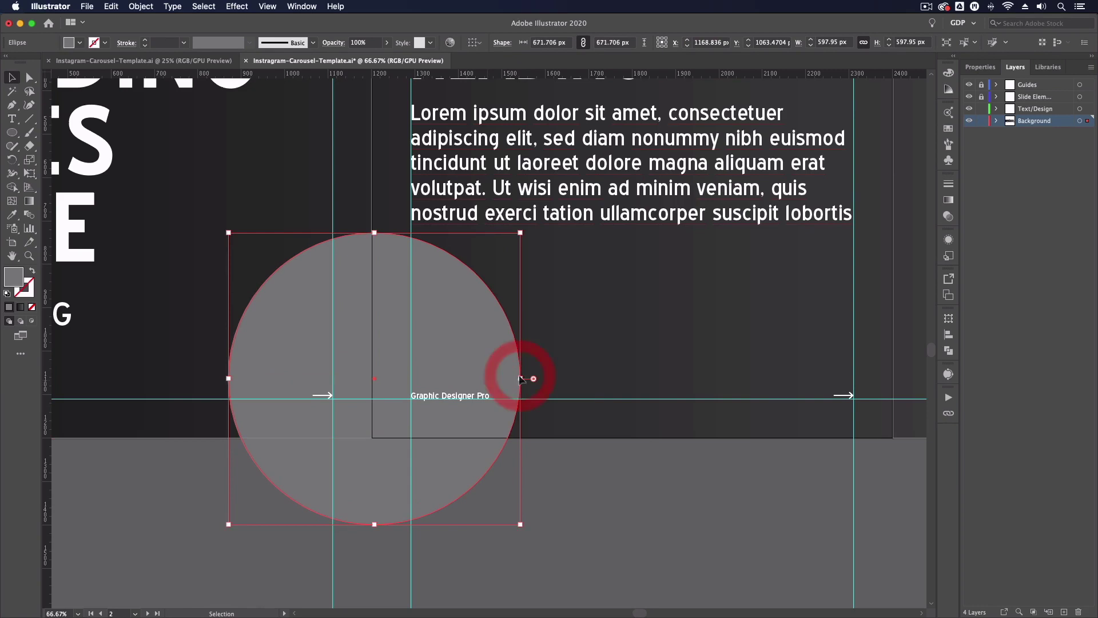
left_click_drag(480, 342, 482, 377)
left_click(554, 469)
- Start an Export As of the carousel document into the Instagram Carousel Slides folder, keeping PNG as the format
key("super+minus")
key("super+minus")
key("super+minus")
left_click_drag(554, 469, 392, 546)
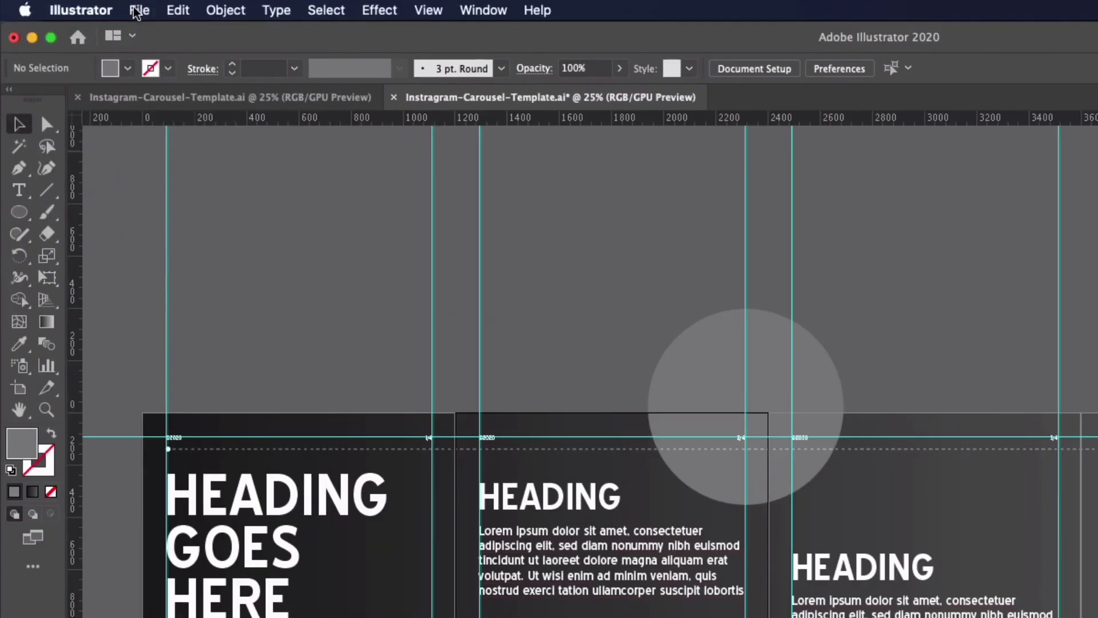
left_click(86, 7)
mouse_move(177, 309)
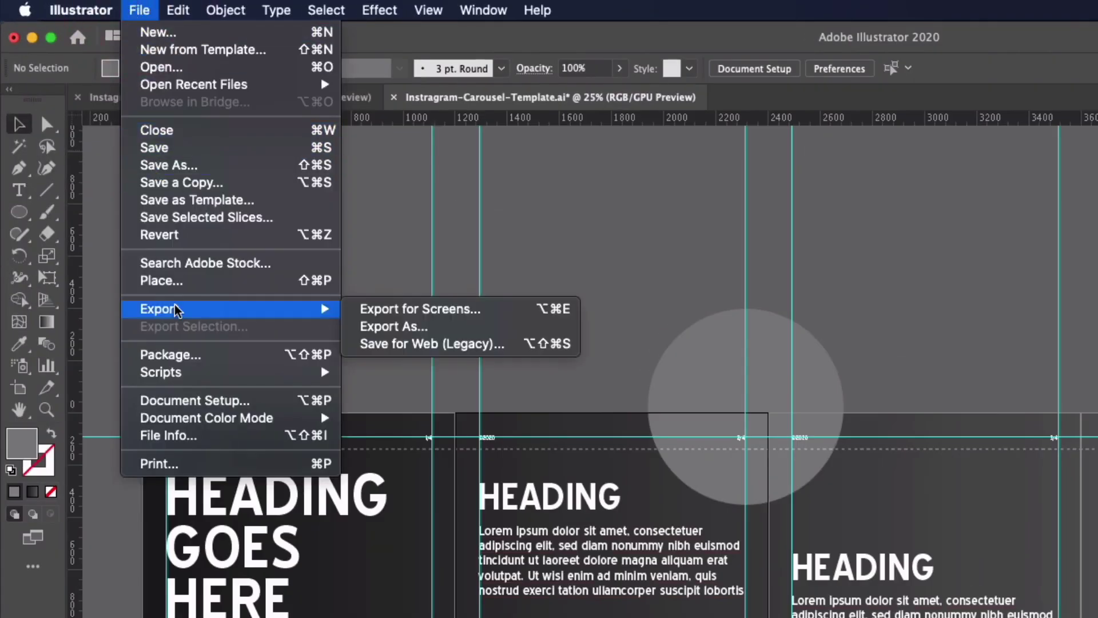
left_click(401, 327)
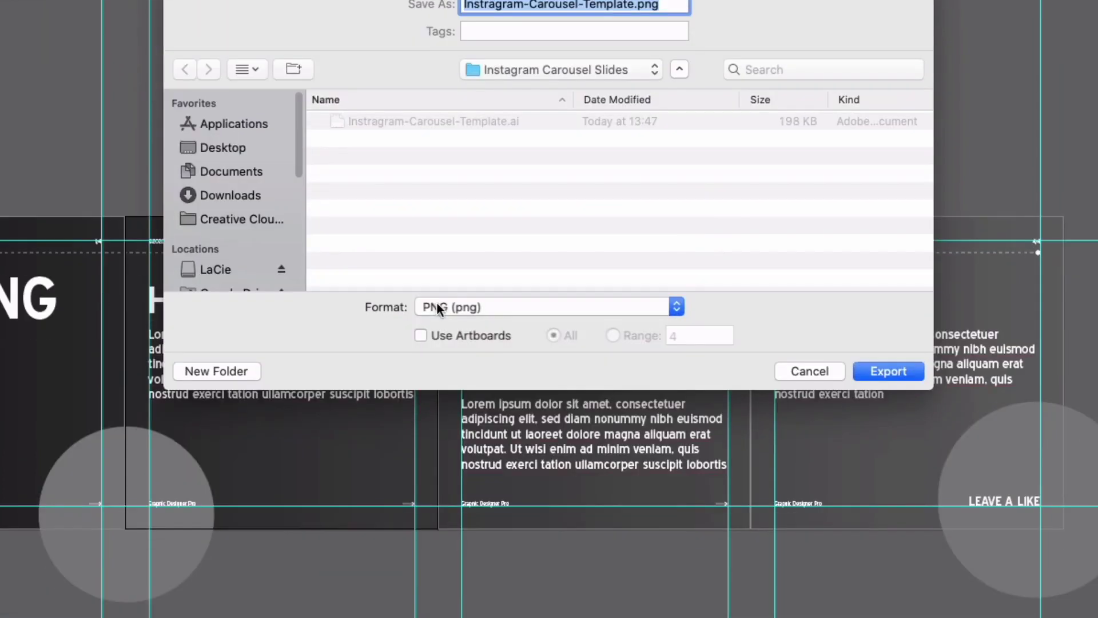
left_click(436, 440)
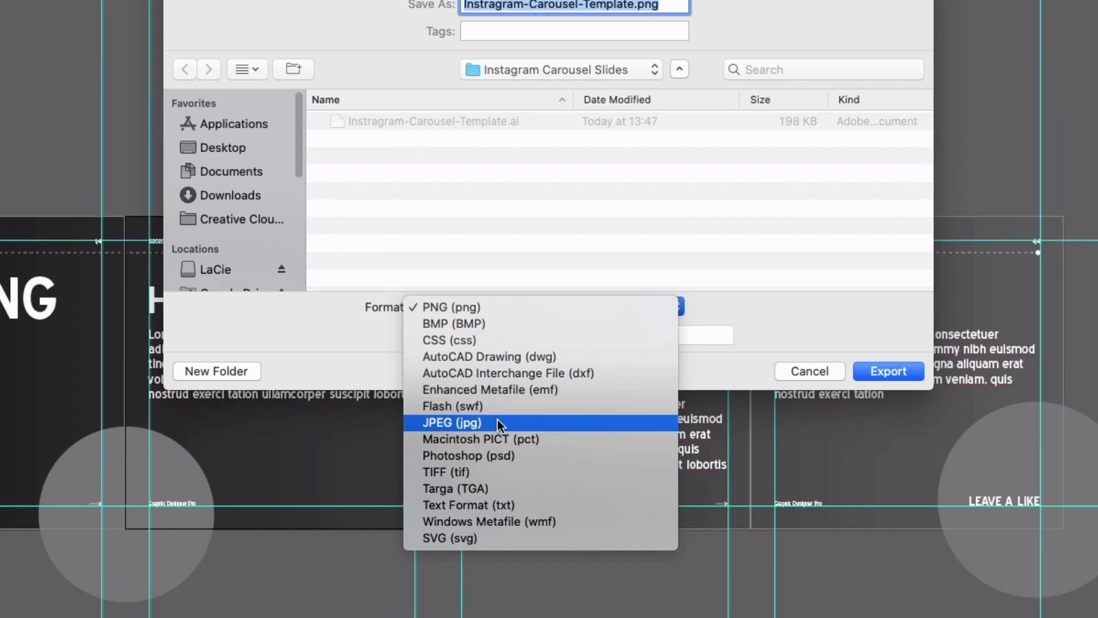
left_click(441, 306)
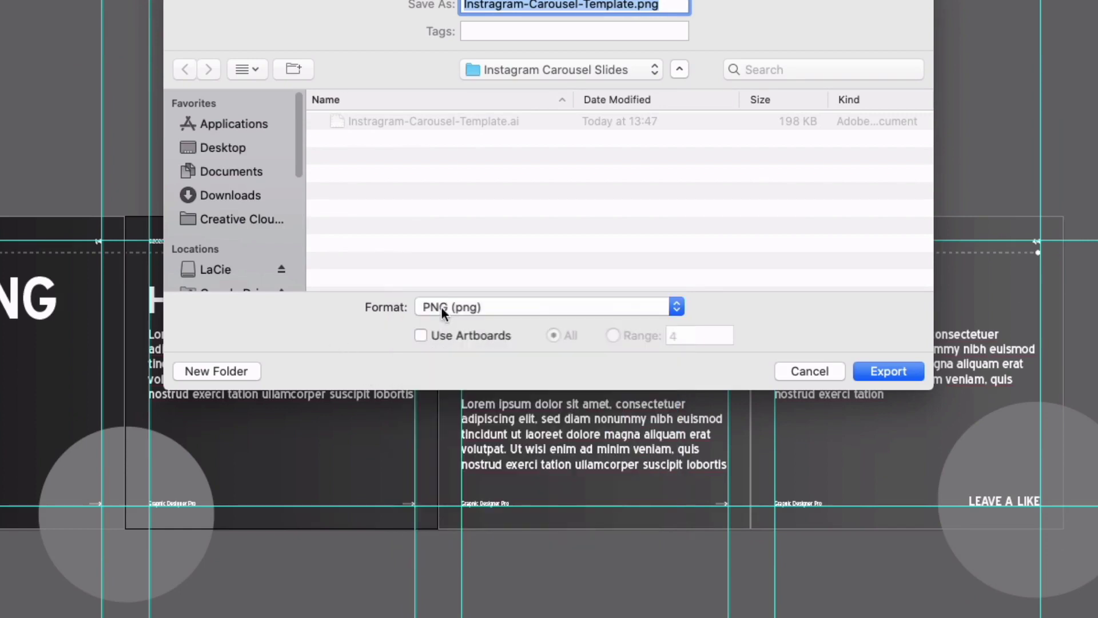
- Export all artboards as separate PNGs with Use Artboards set to All, Screen (72 ppi) resolution and a Transparent background
left_click(421, 335)
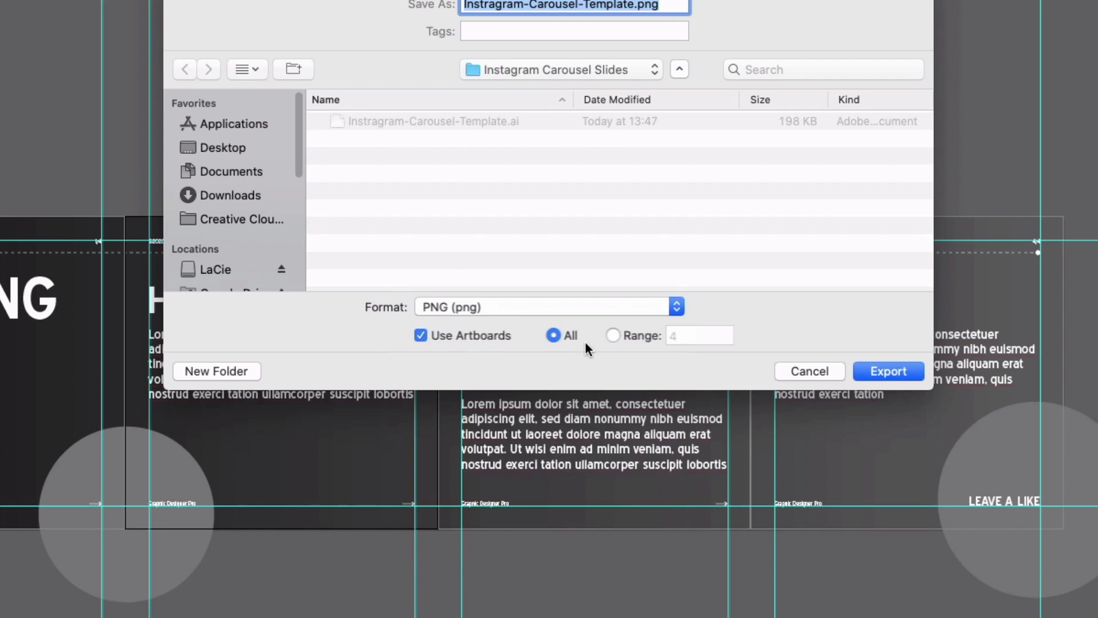
left_click(612, 335)
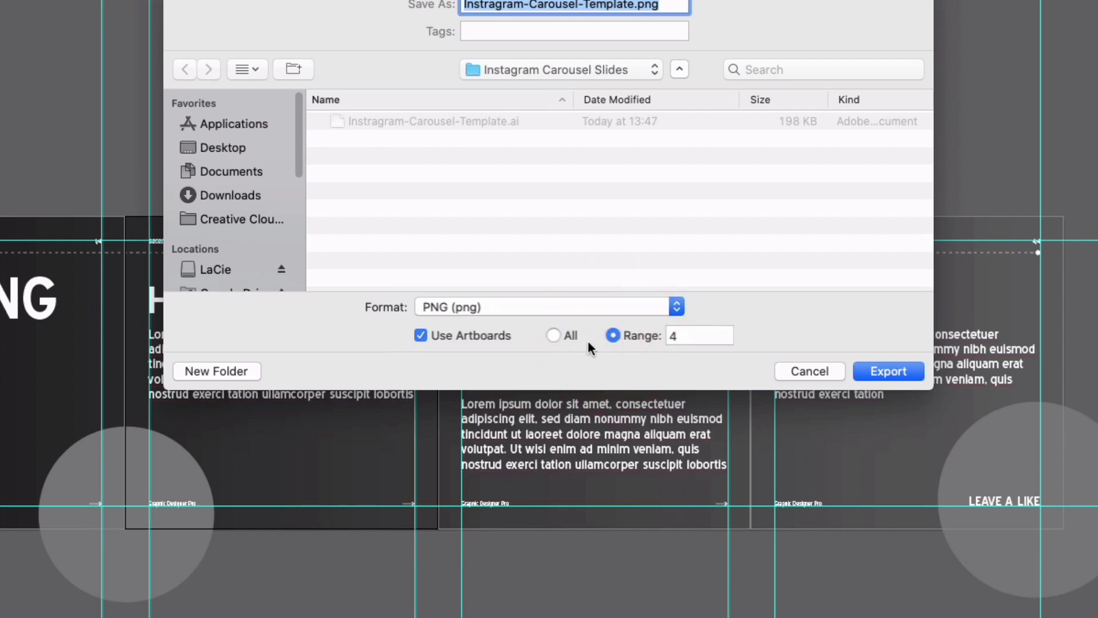
left_click(552, 337)
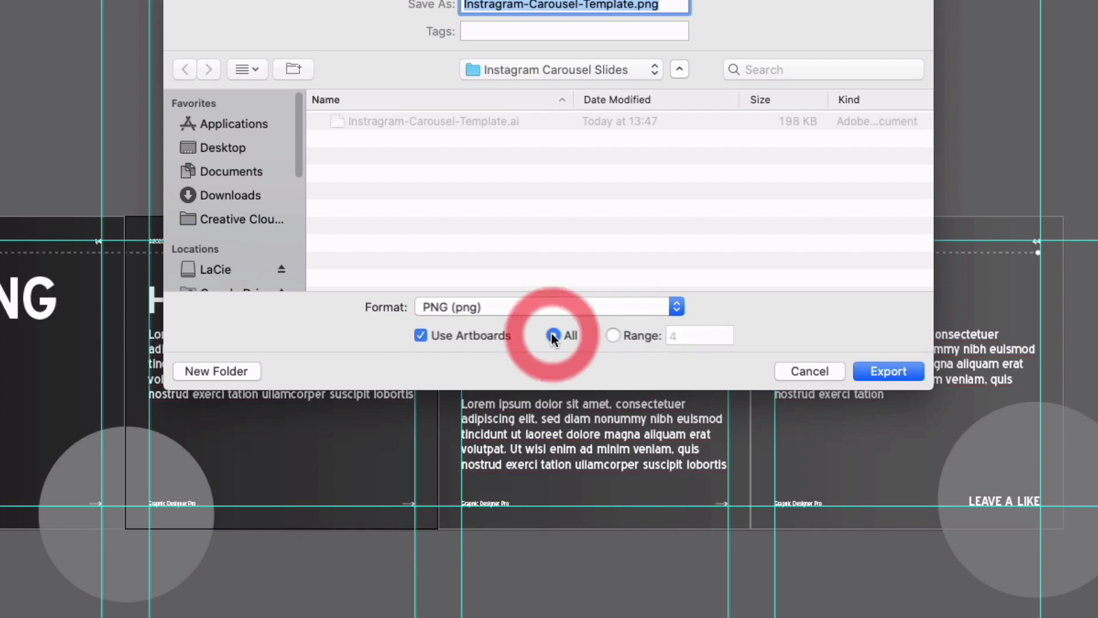
left_click(869, 372)
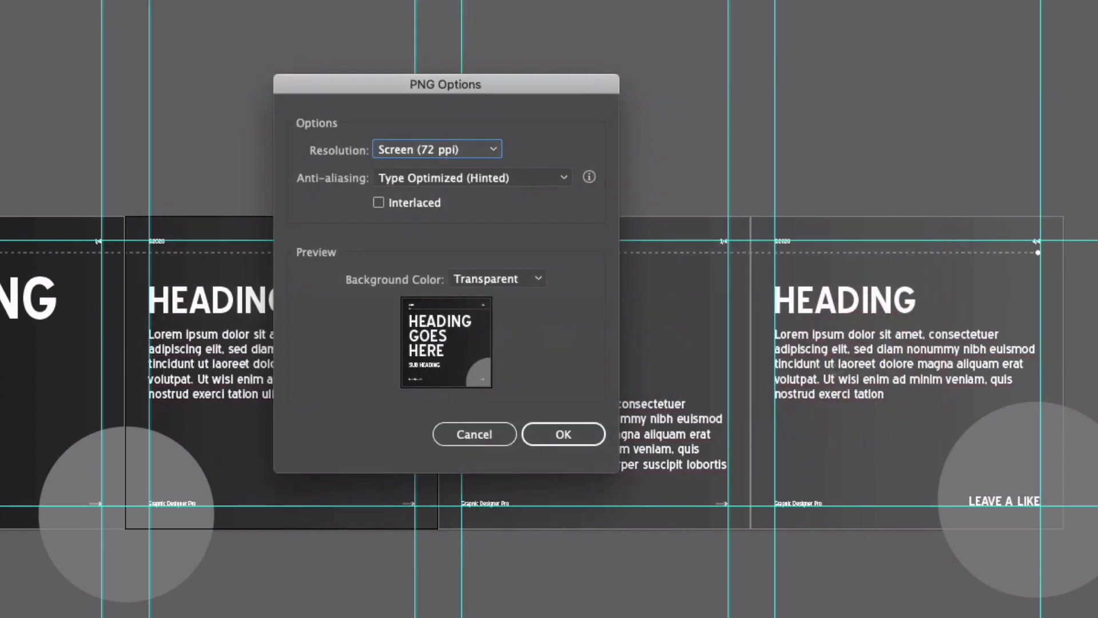
left_click(478, 148)
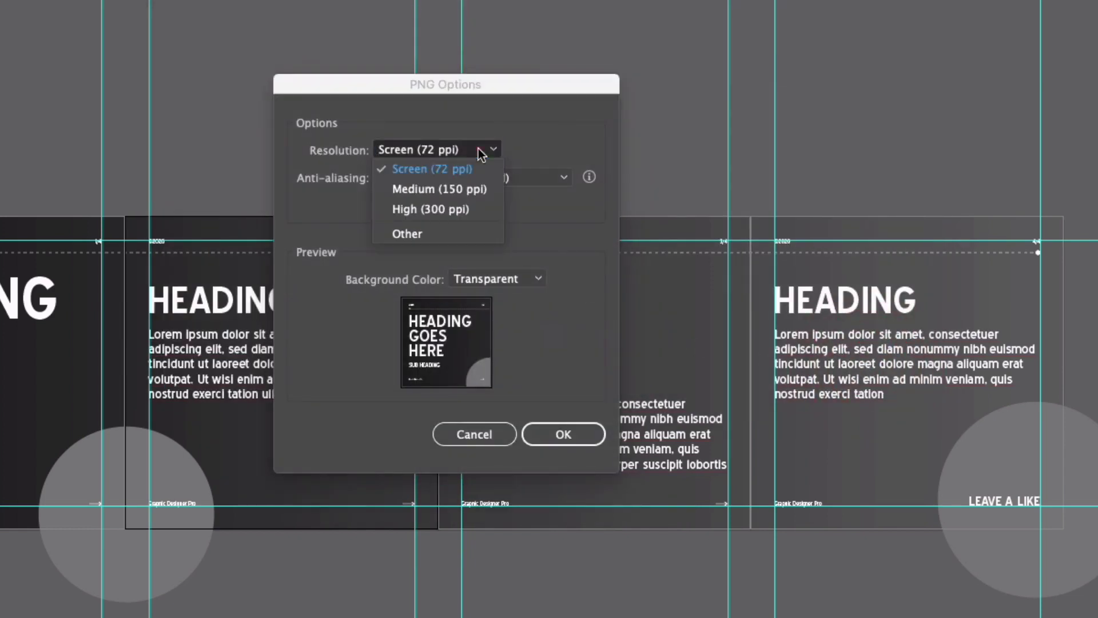
left_click(478, 148)
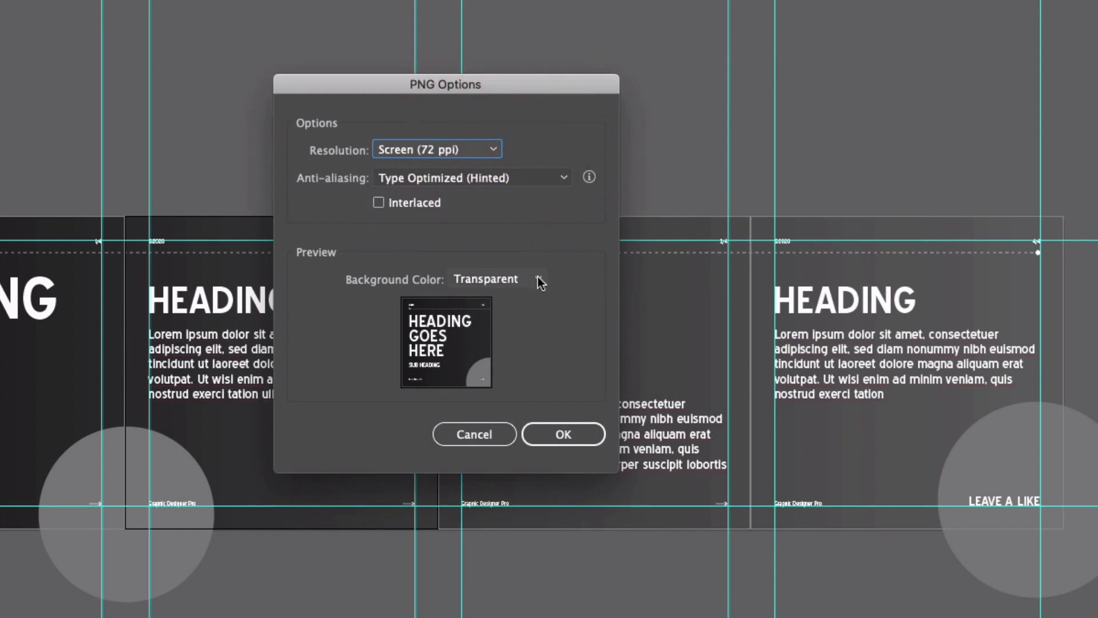
left_click(558, 432)
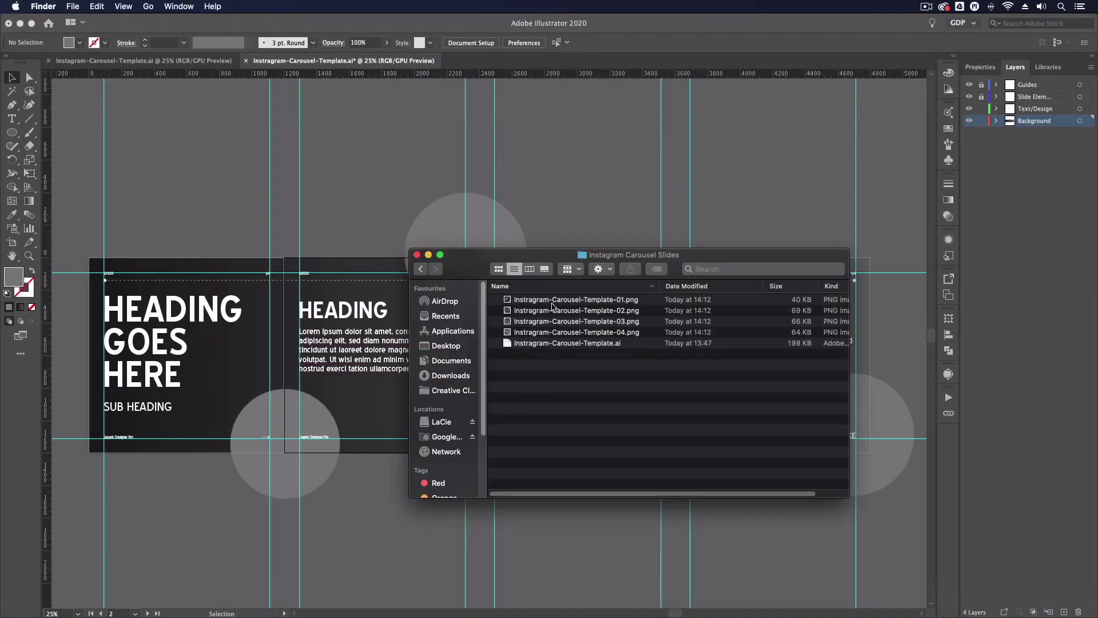
- Switch to Finder, preview the exported slides from Instragram-Carousel-Template-01.png through 04.png in order, and close the preview
left_click(554, 304)
key("space")
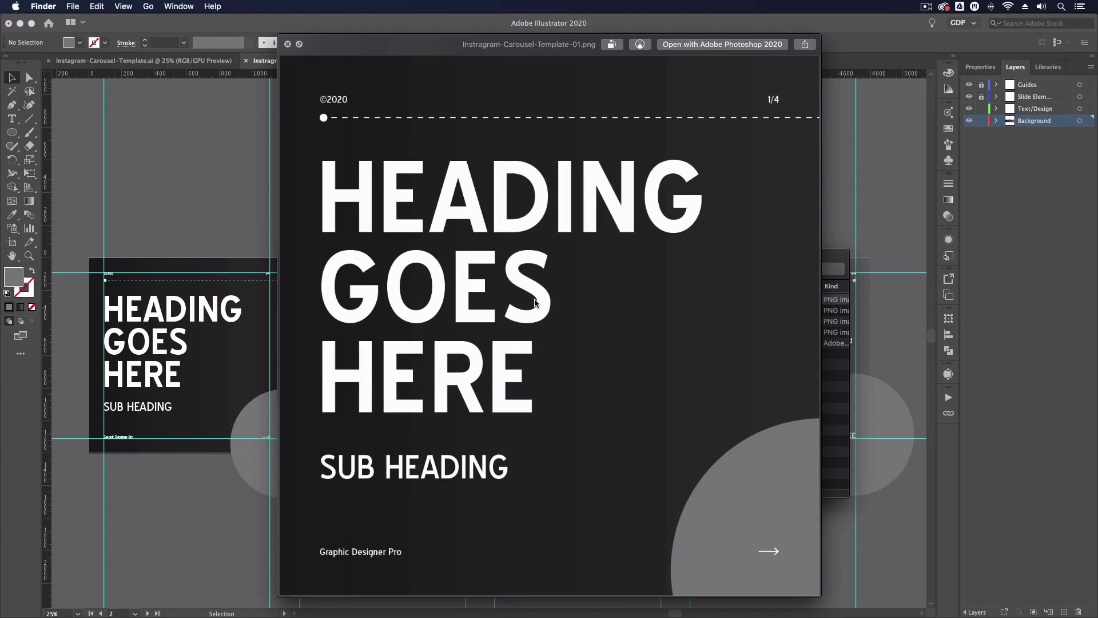
key("Down")
key("Down")
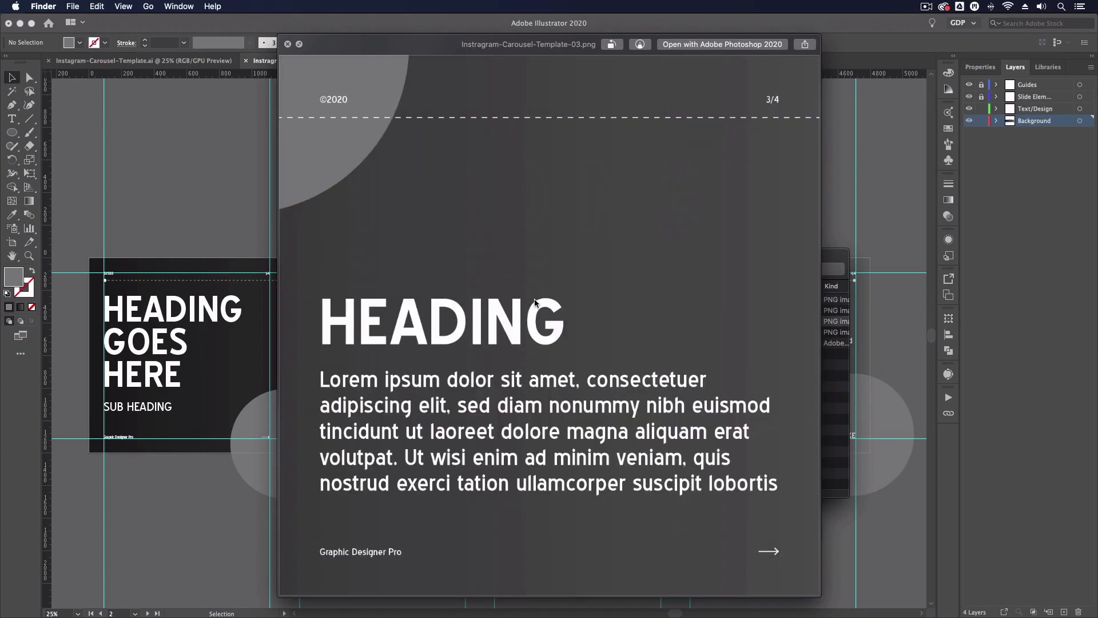
key("Down")
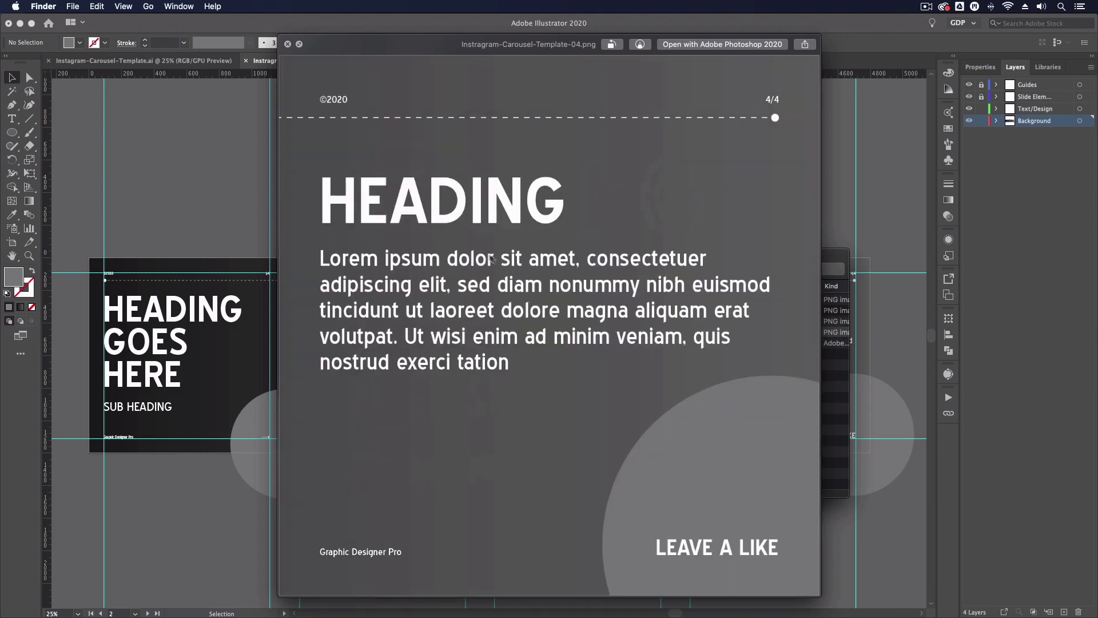
left_click(542, 363)
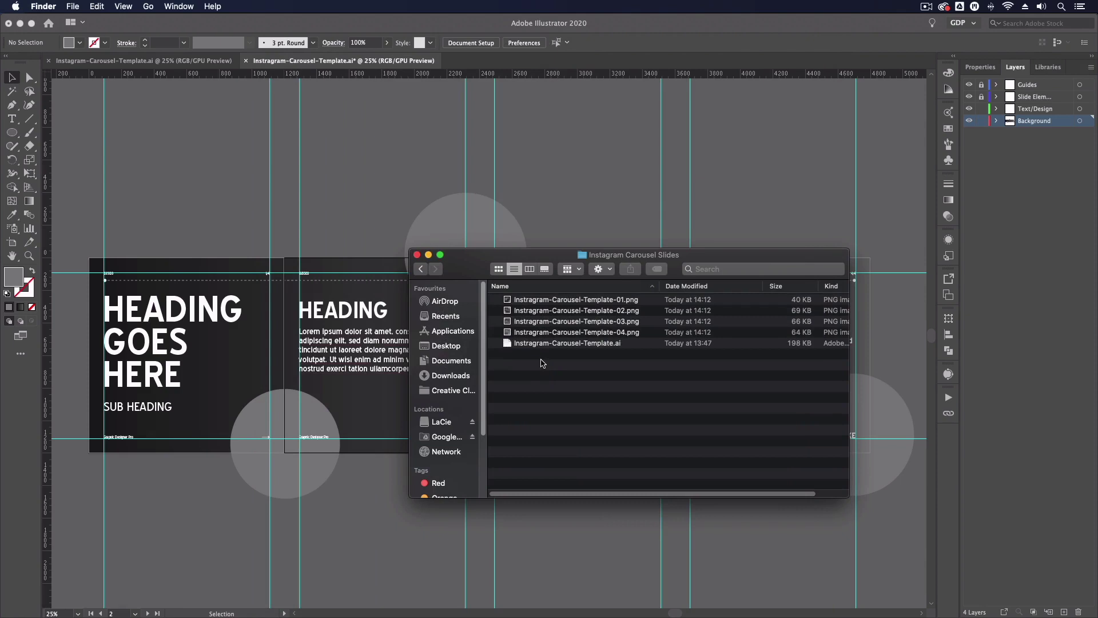